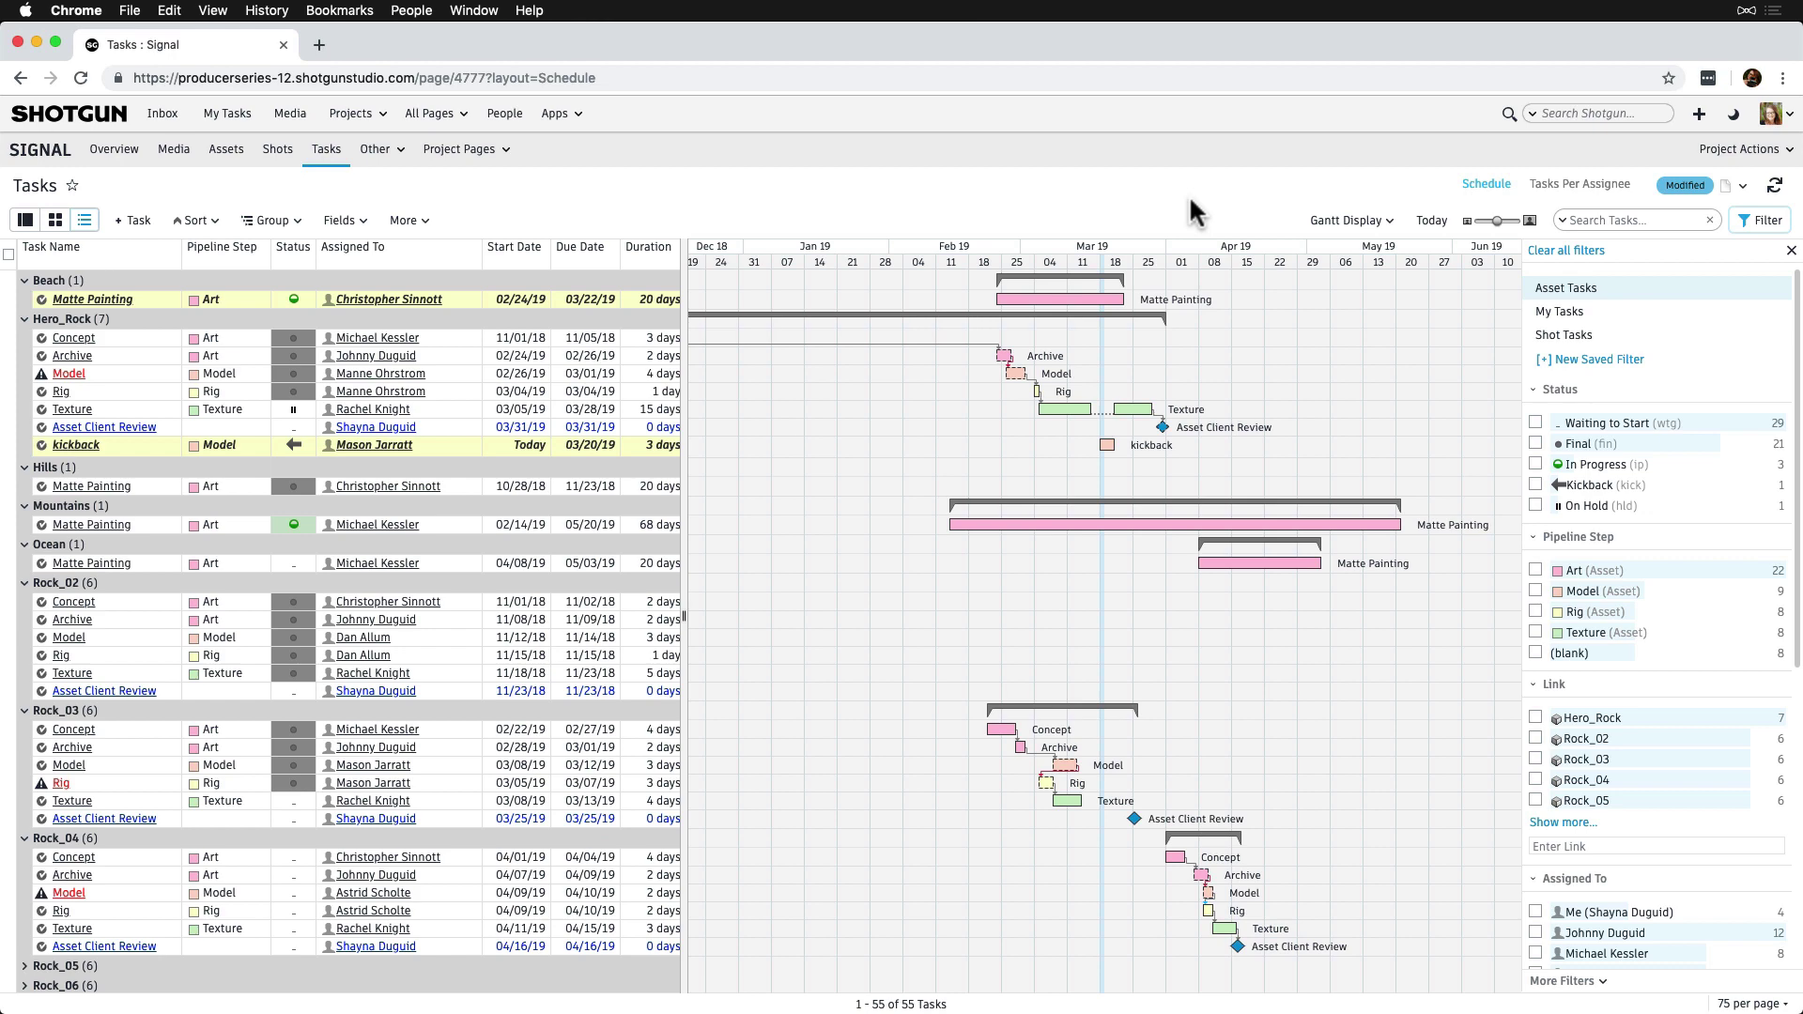
Switch to the Tasks Per Assignee layout, filter to one artist, and select all 17 tasks.
click(1565, 187)
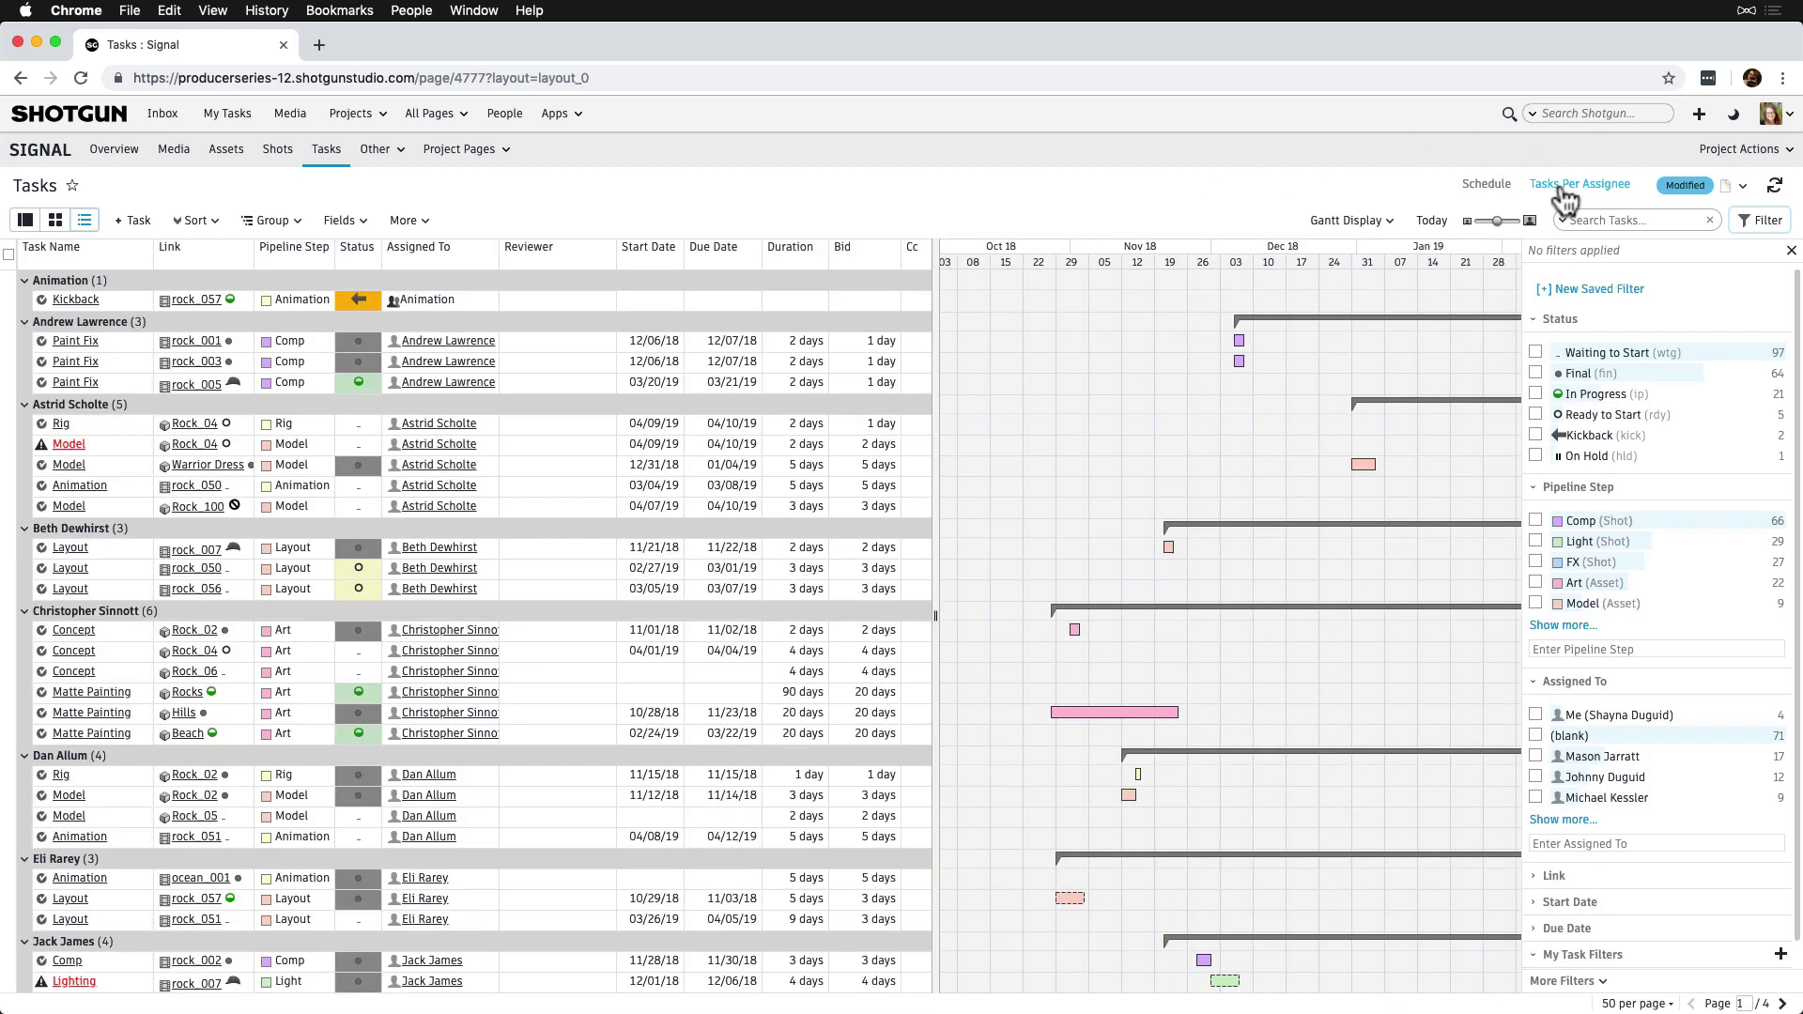
click(1535, 757)
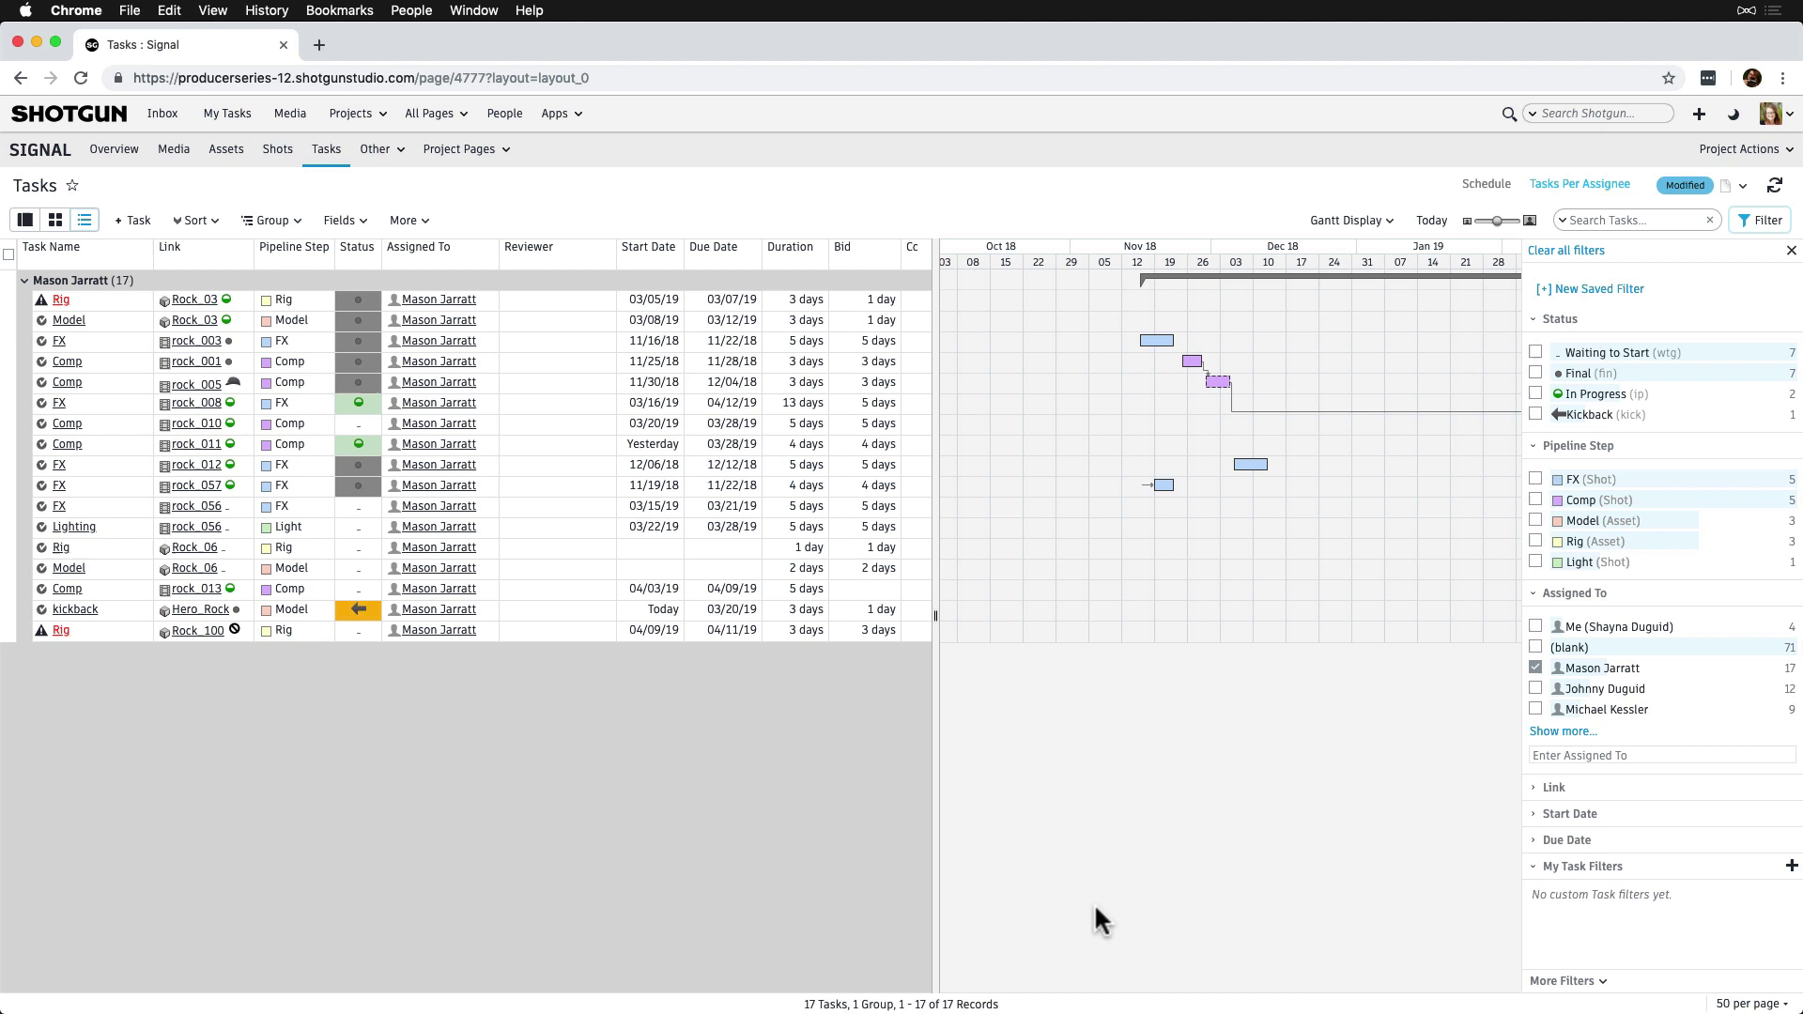
click(9, 281)
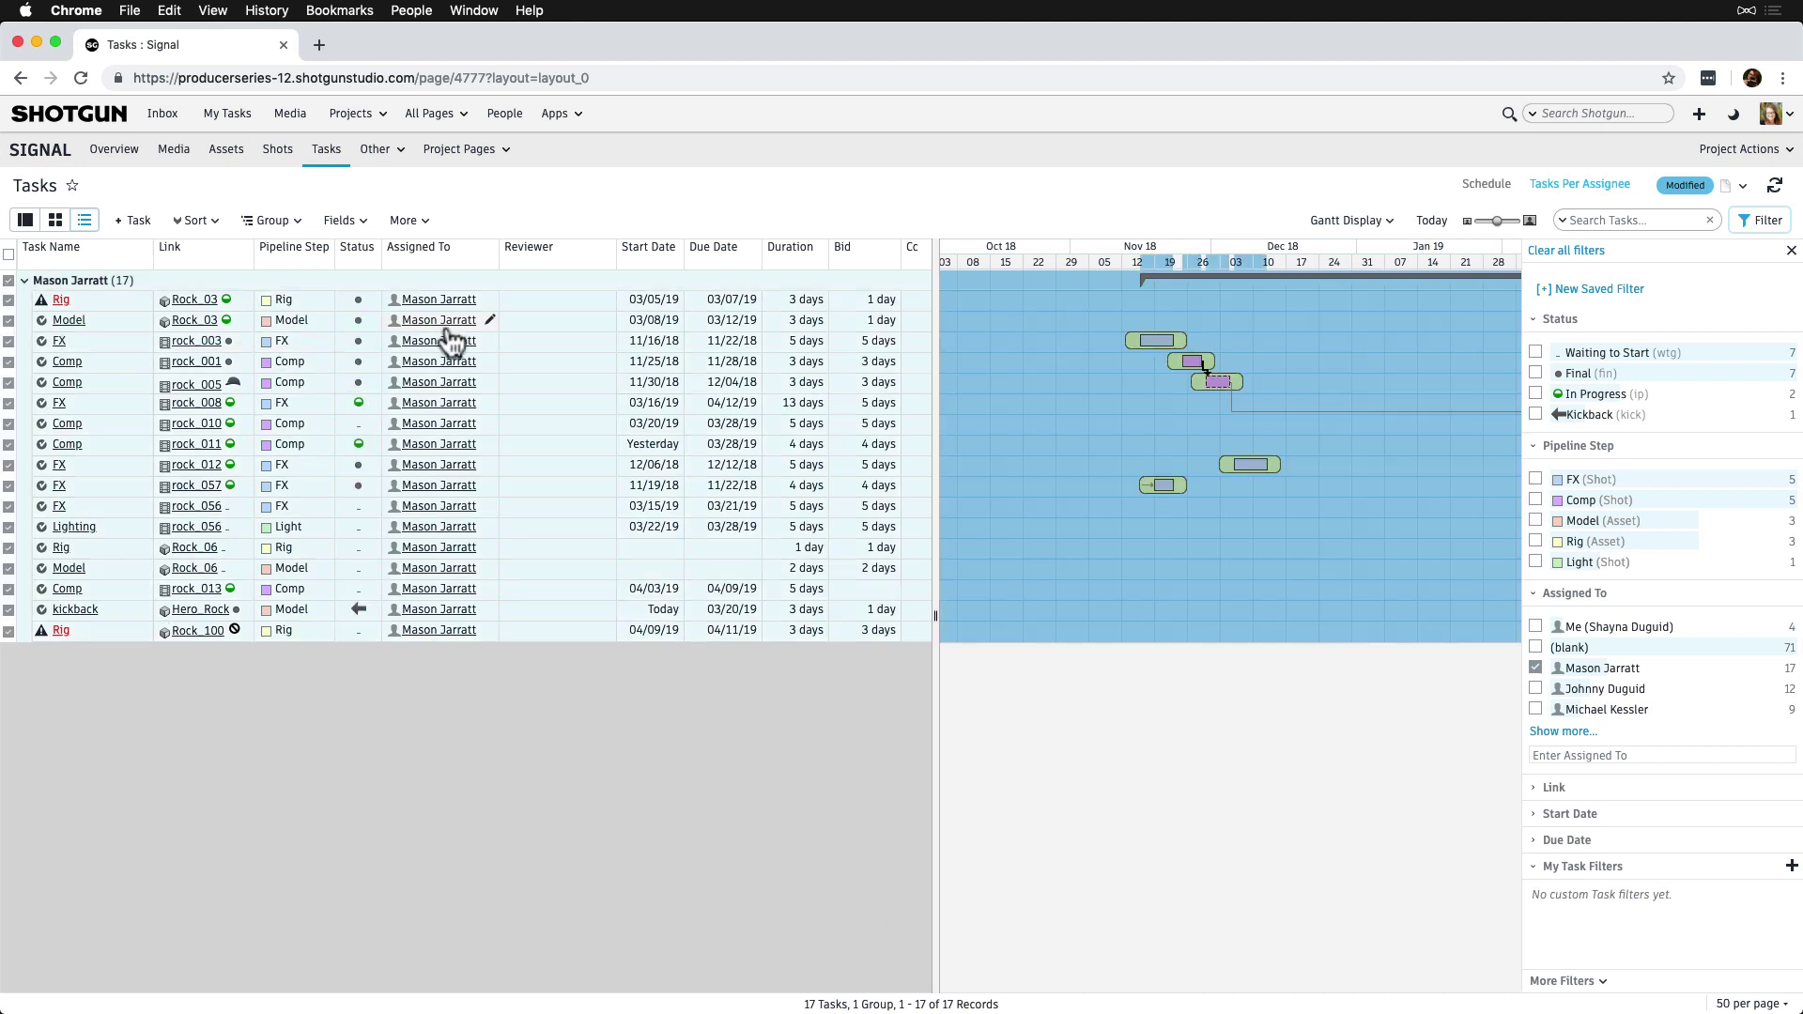
Add the current user to Assigned To on all selected tasks and save.
right_click(484, 347)
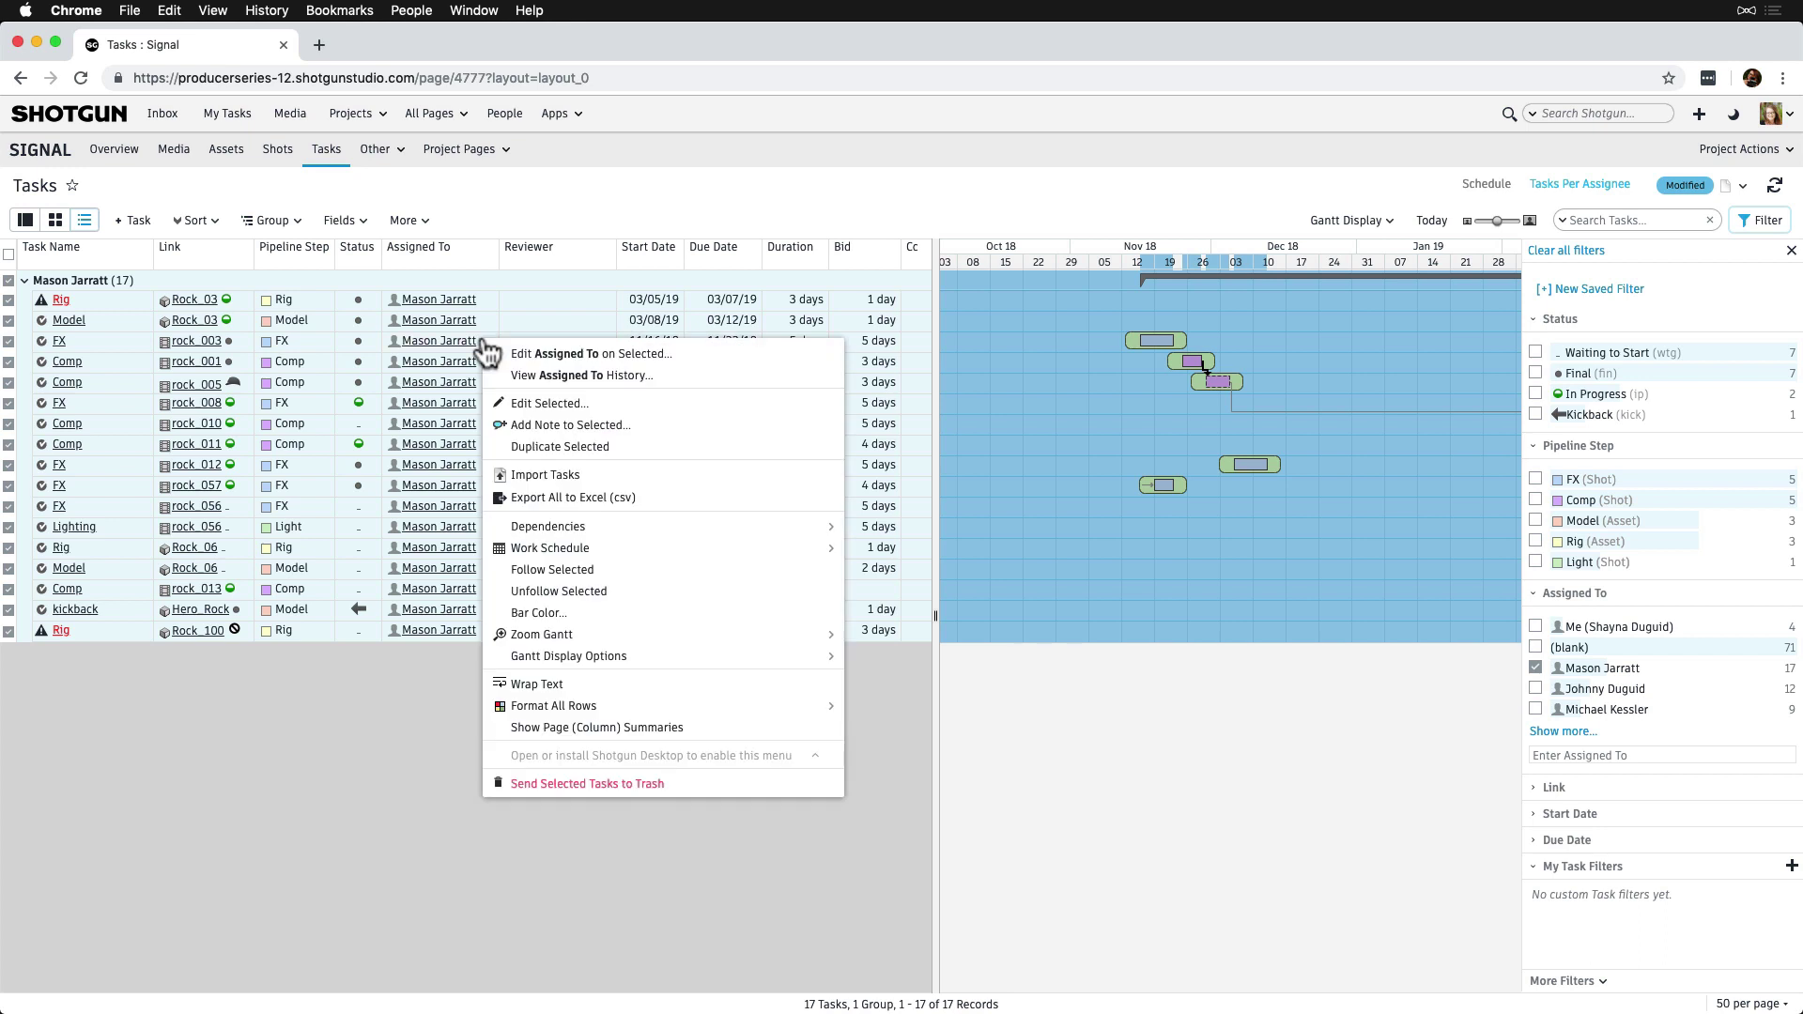
click(676, 367)
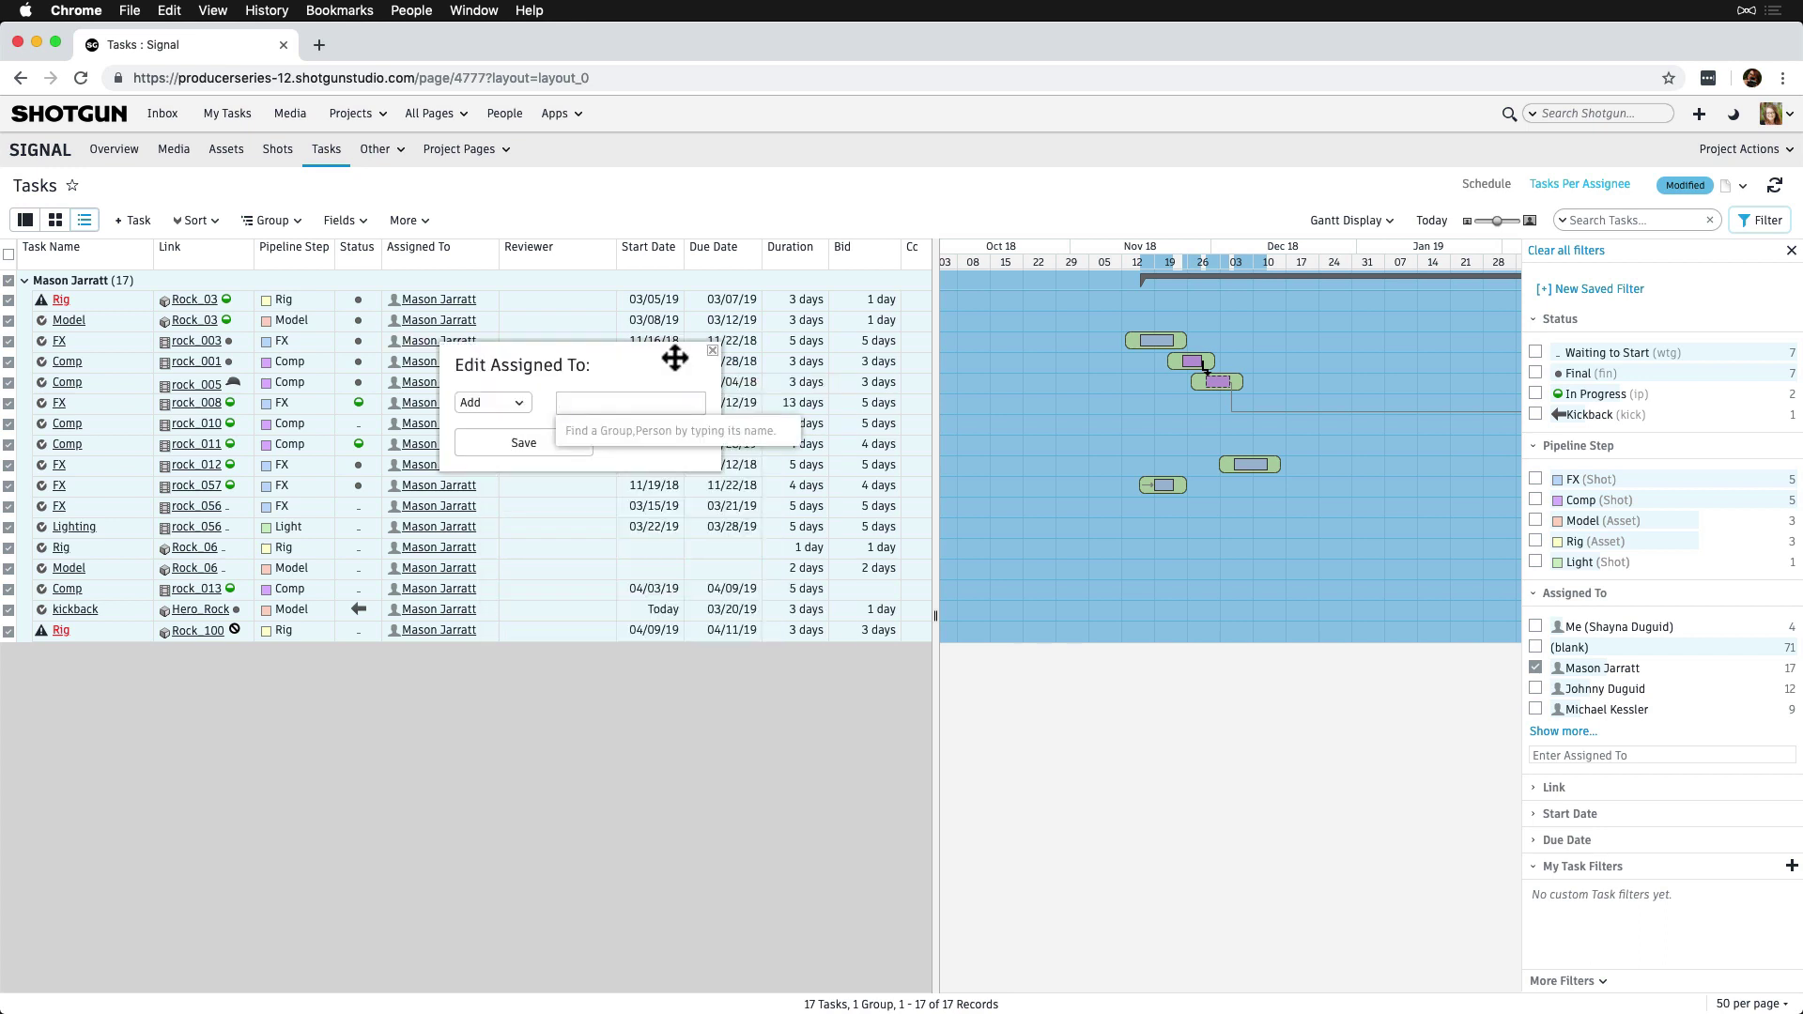
text(shayna)
click(586, 431)
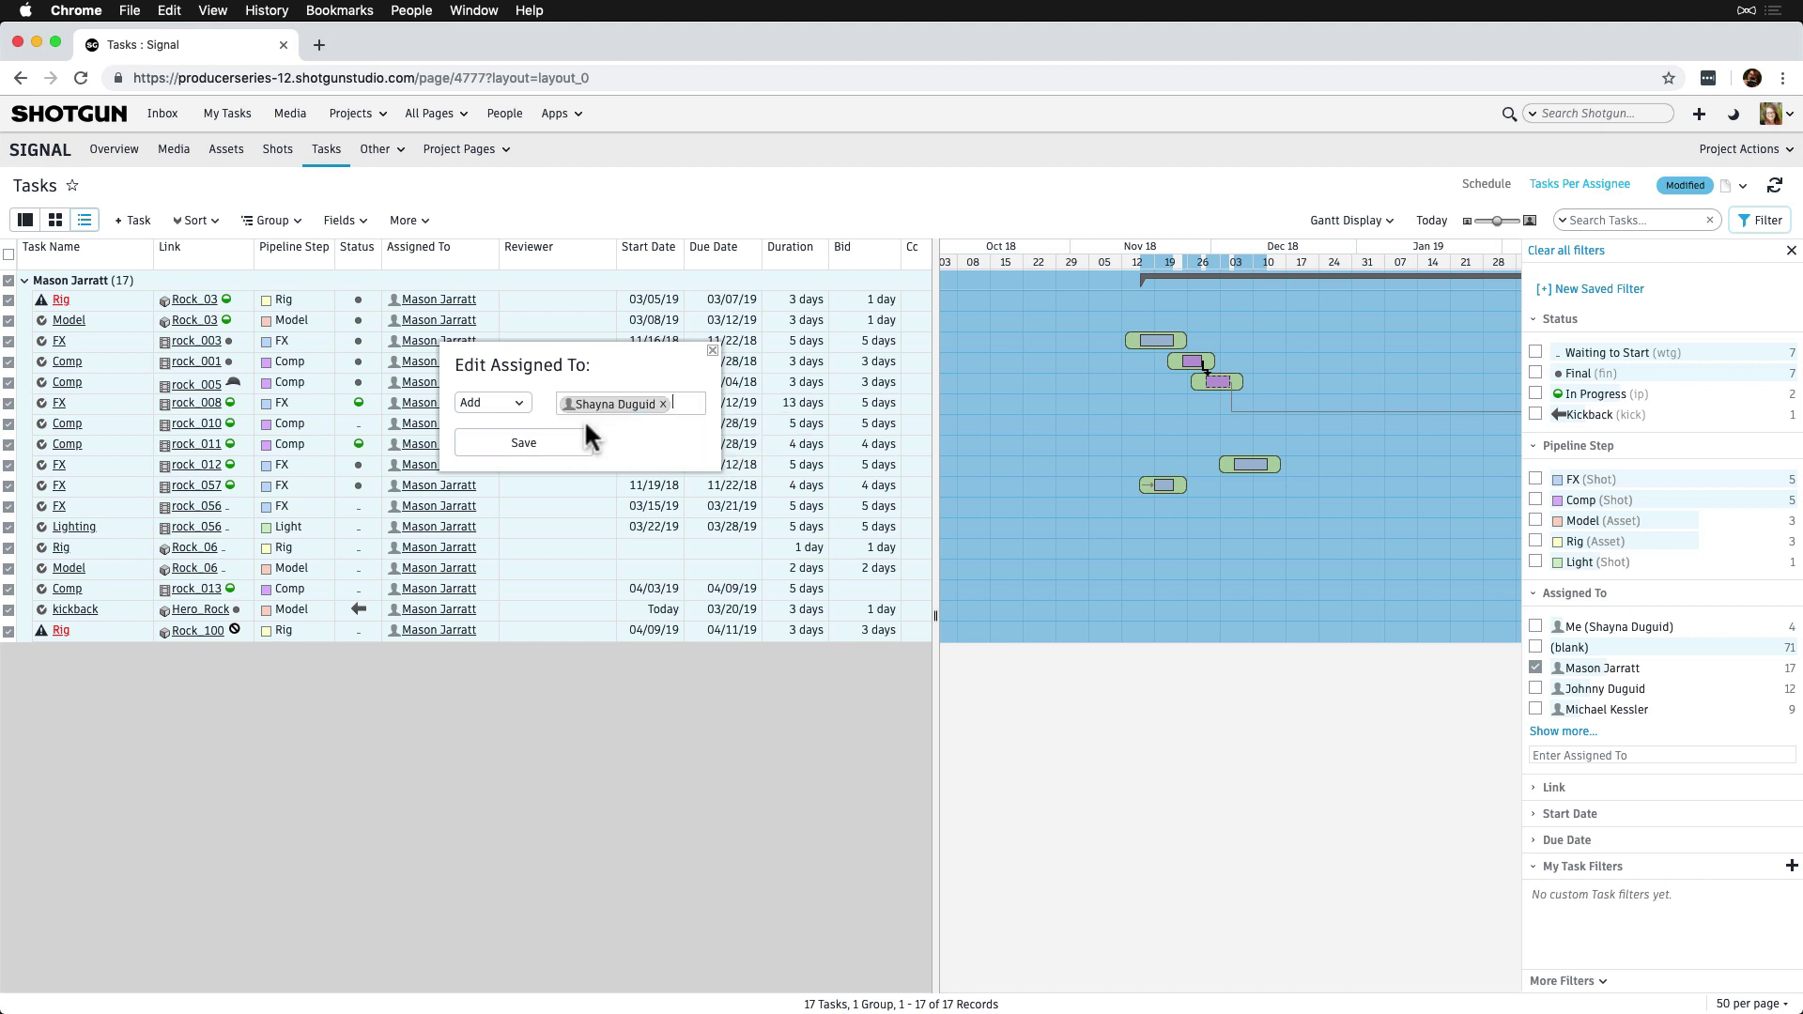
click(566, 454)
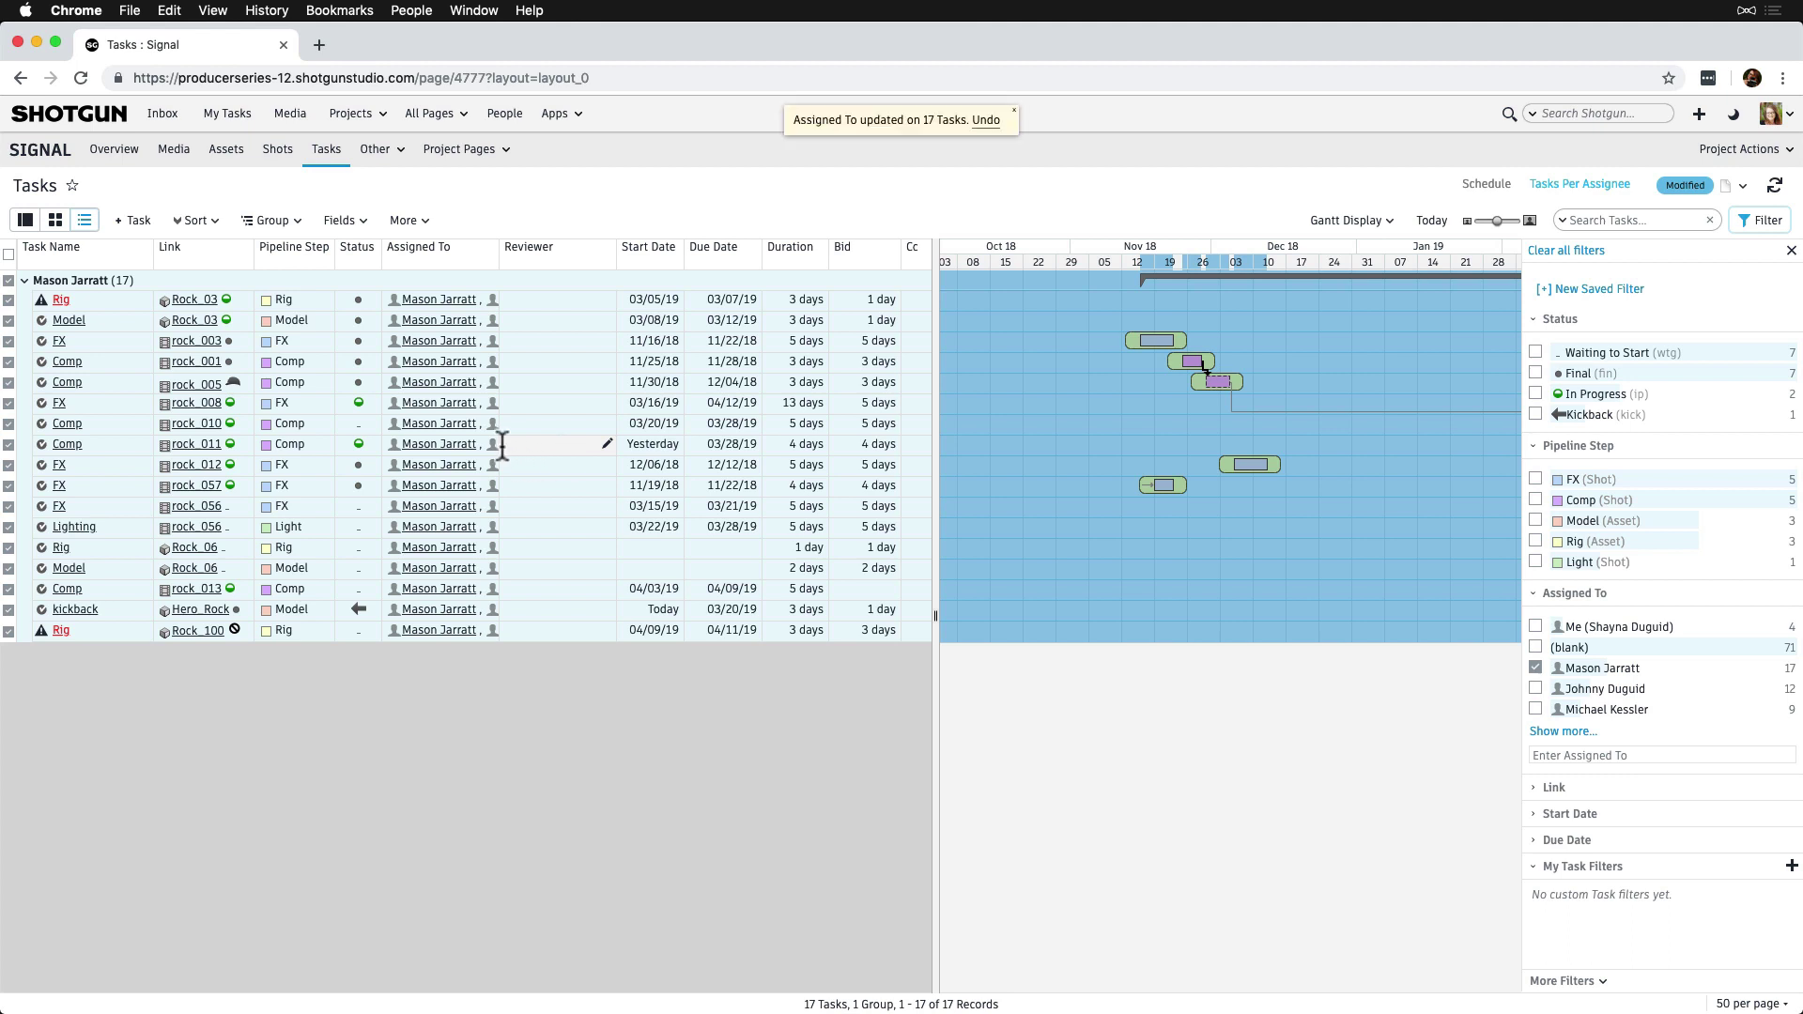
Open My Tasks in its new tab and view the rock_011 Comp task's shot details.
super+click(249, 122)
click(368, 39)
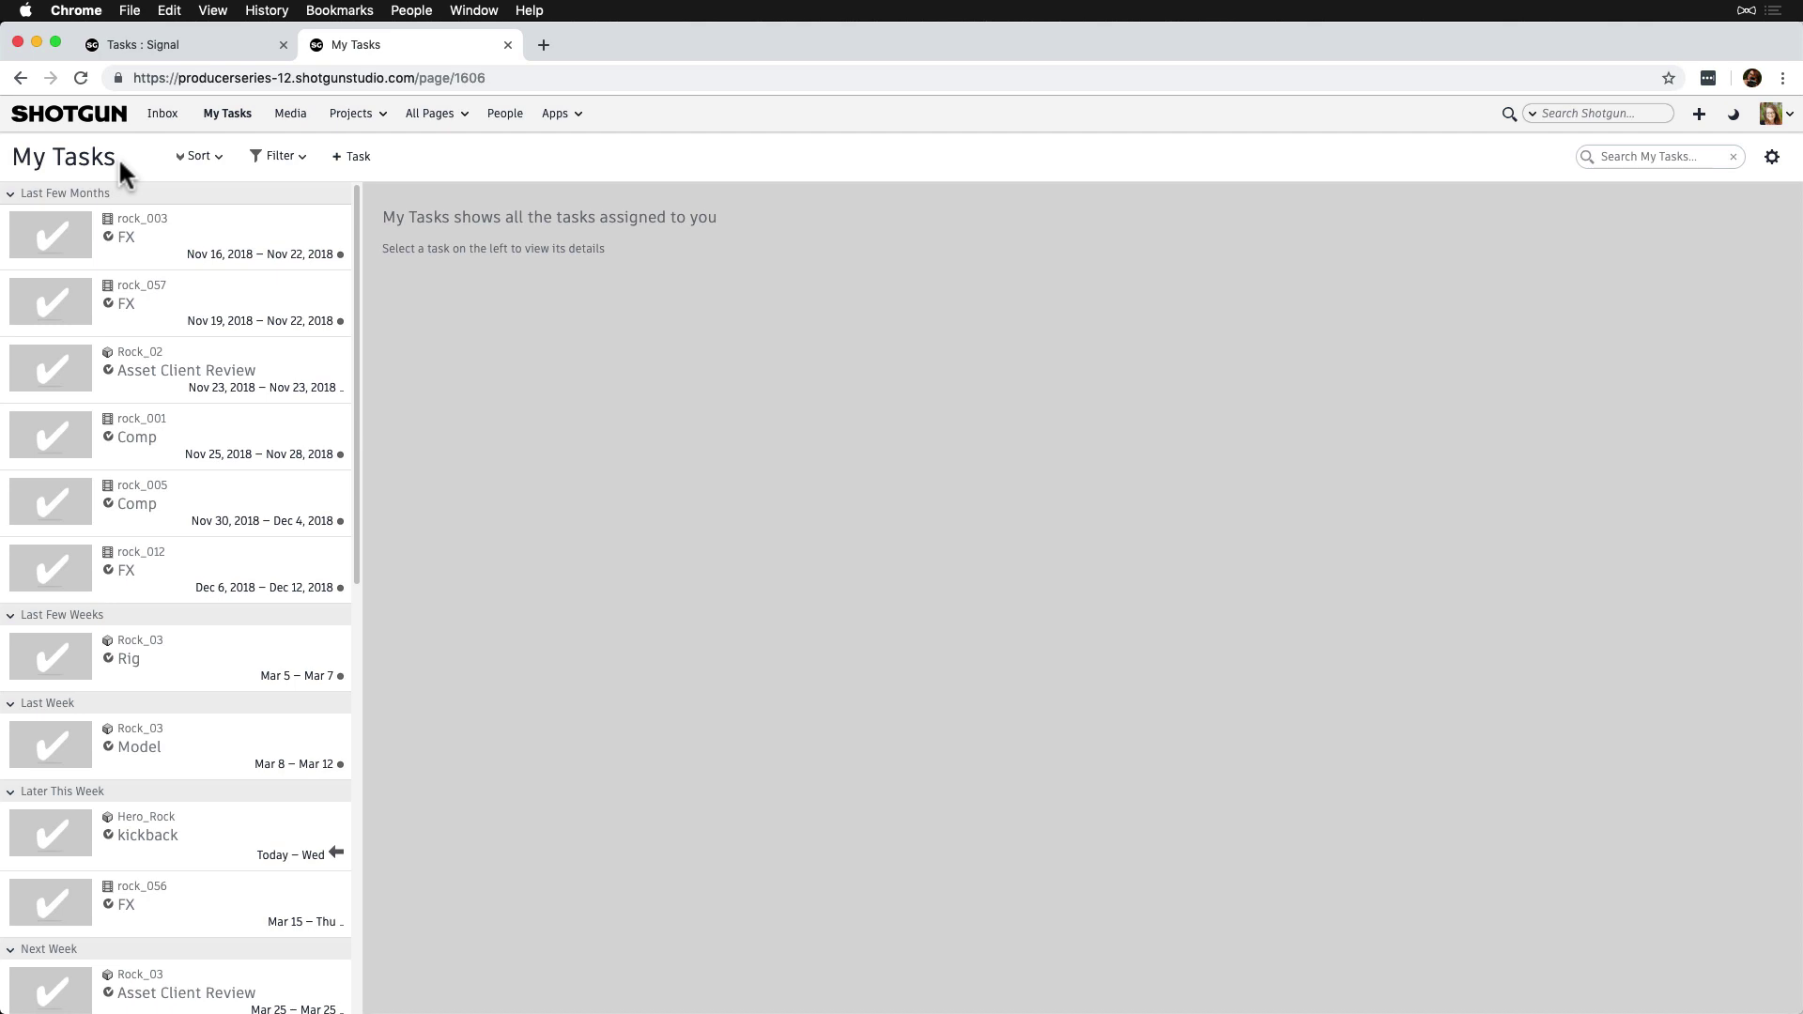
scroll(134, 402, down, 3)
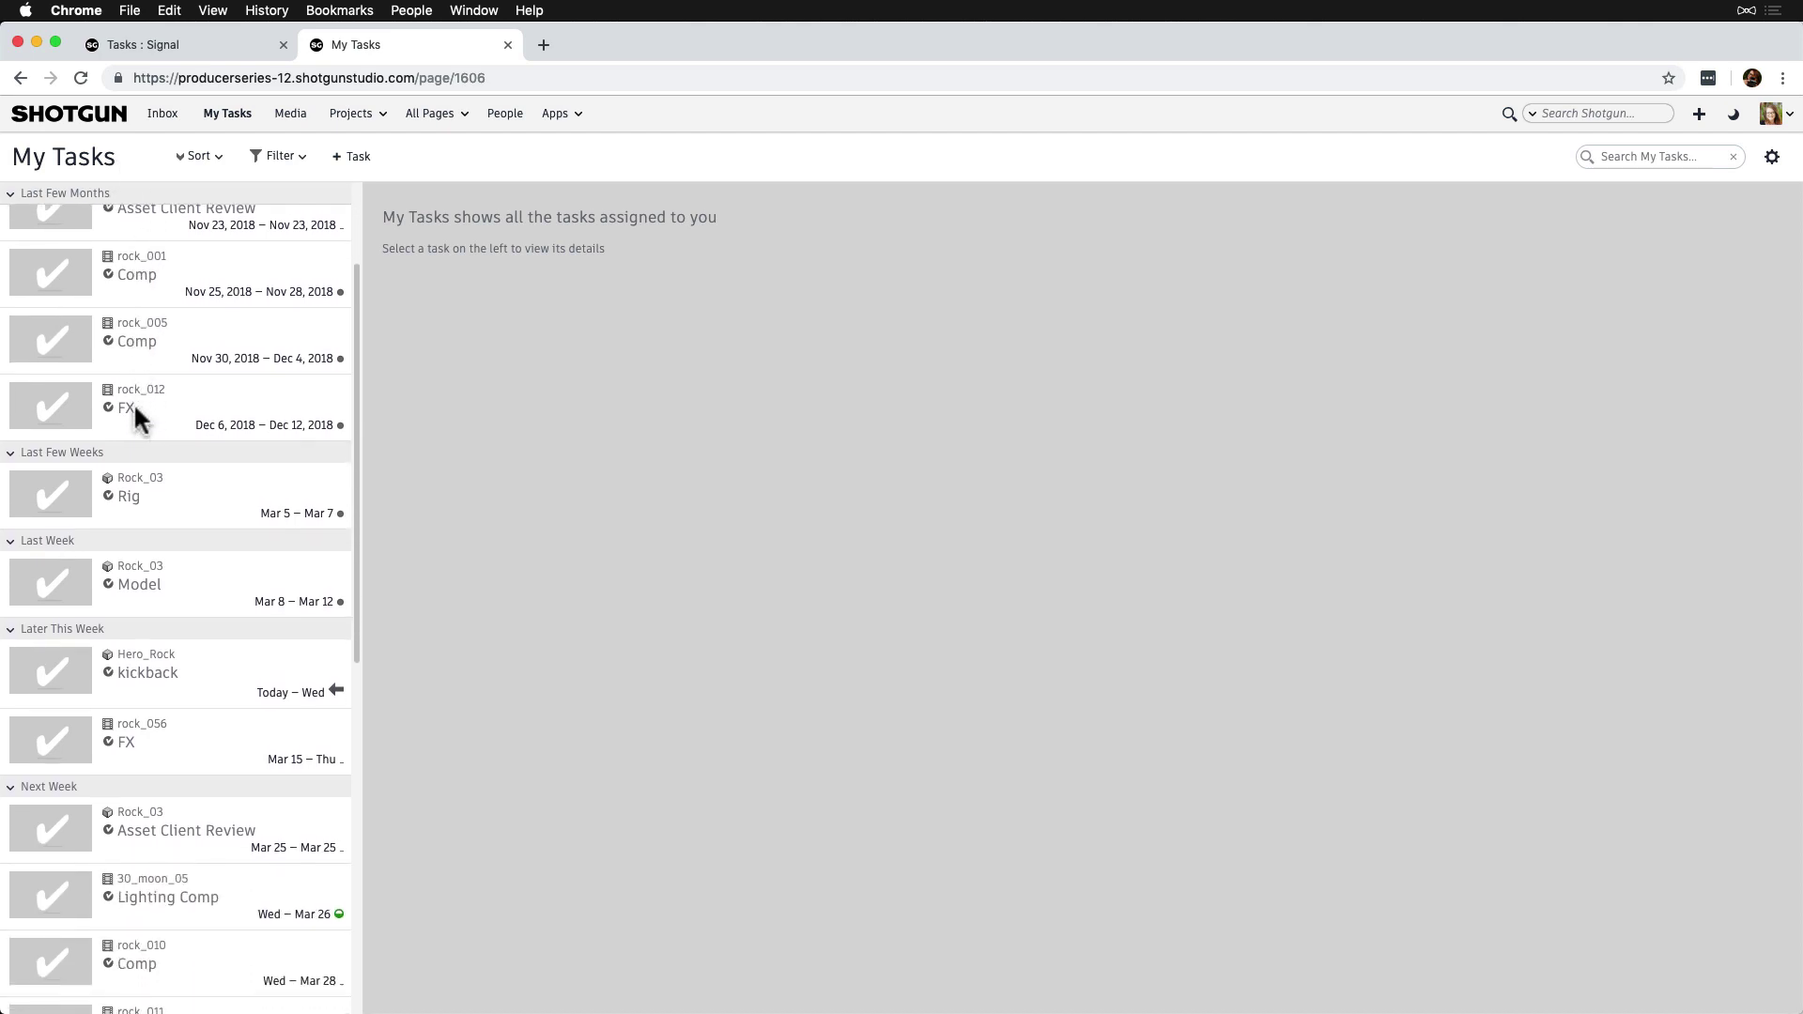
scroll(134, 408, down, 4)
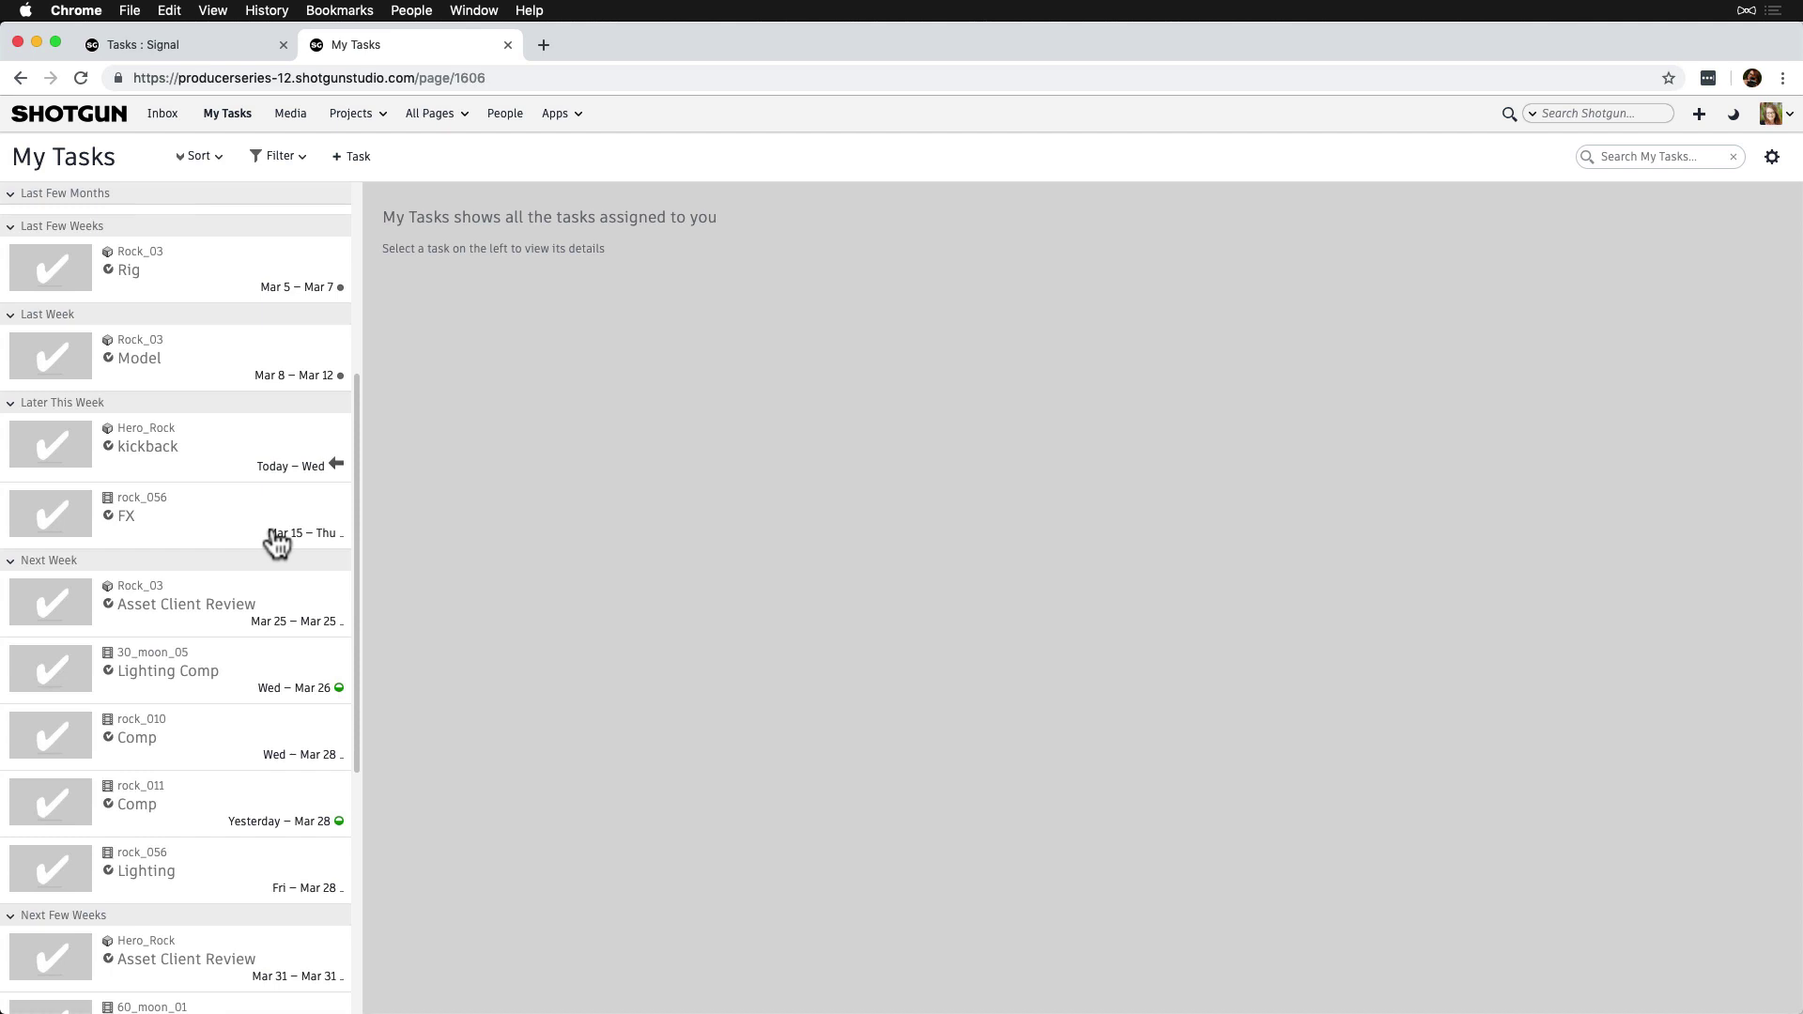
click(237, 810)
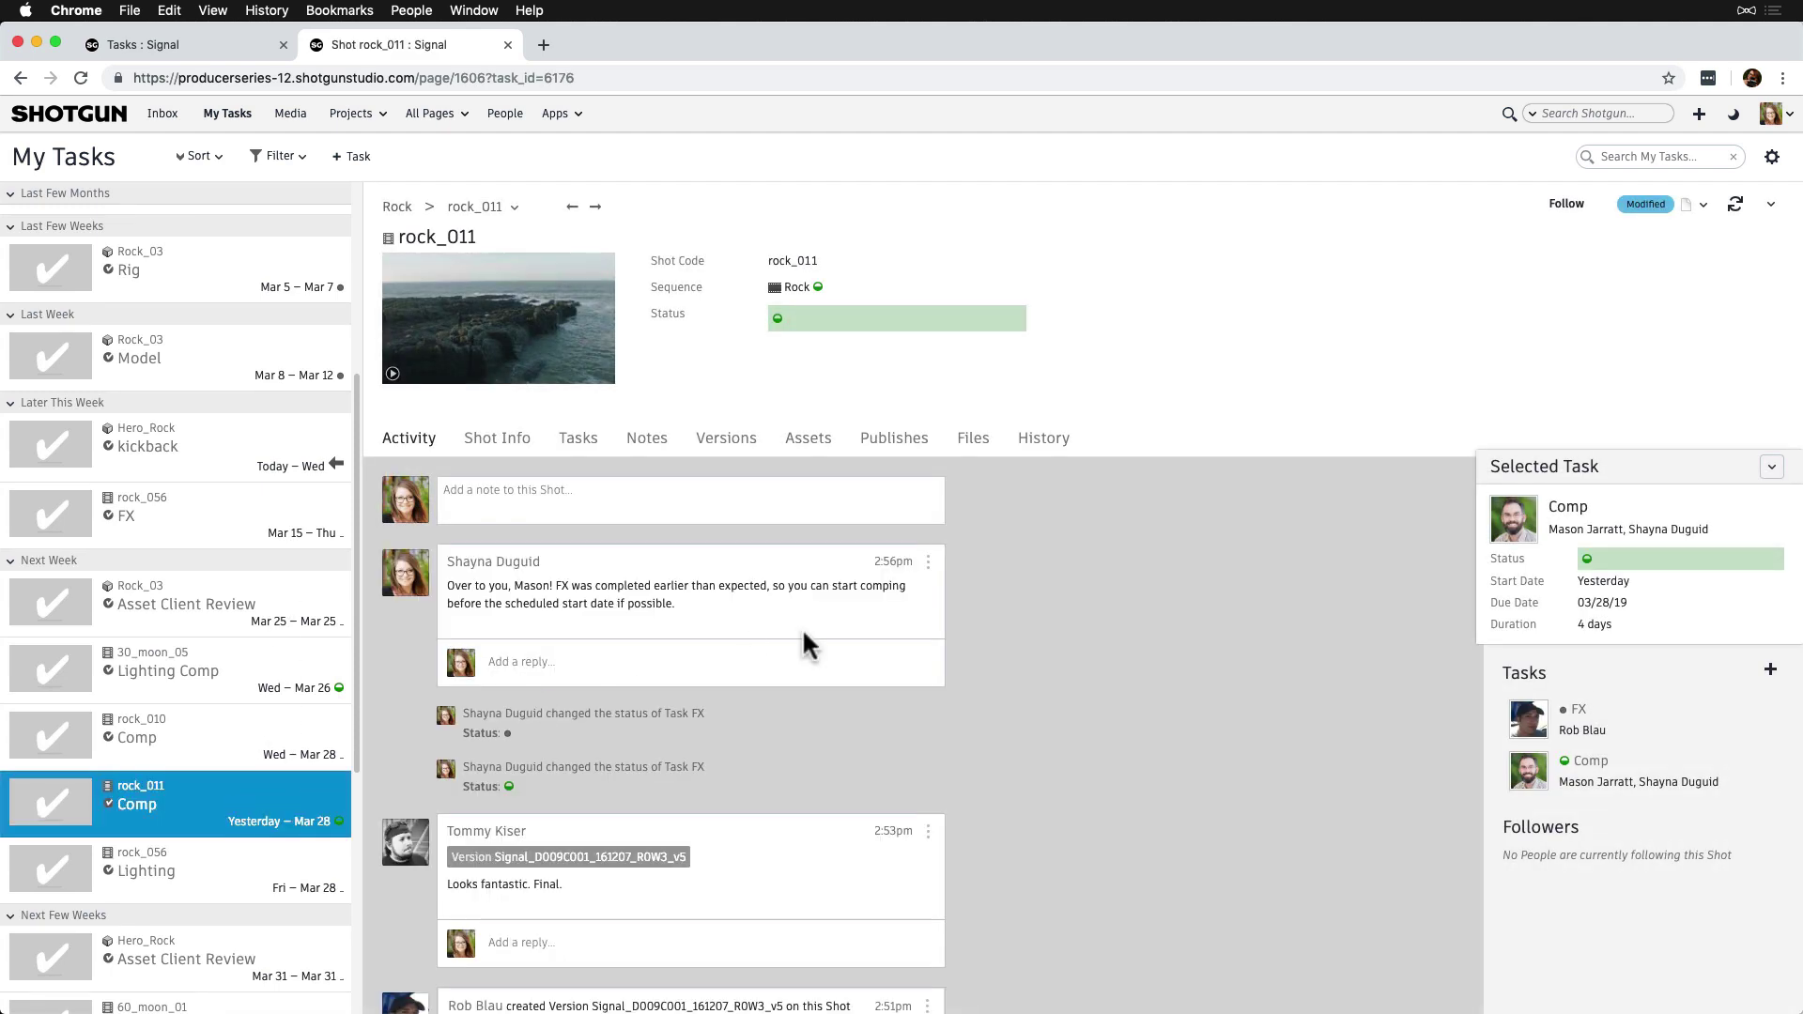
scroll(1028, 714, down, 6)
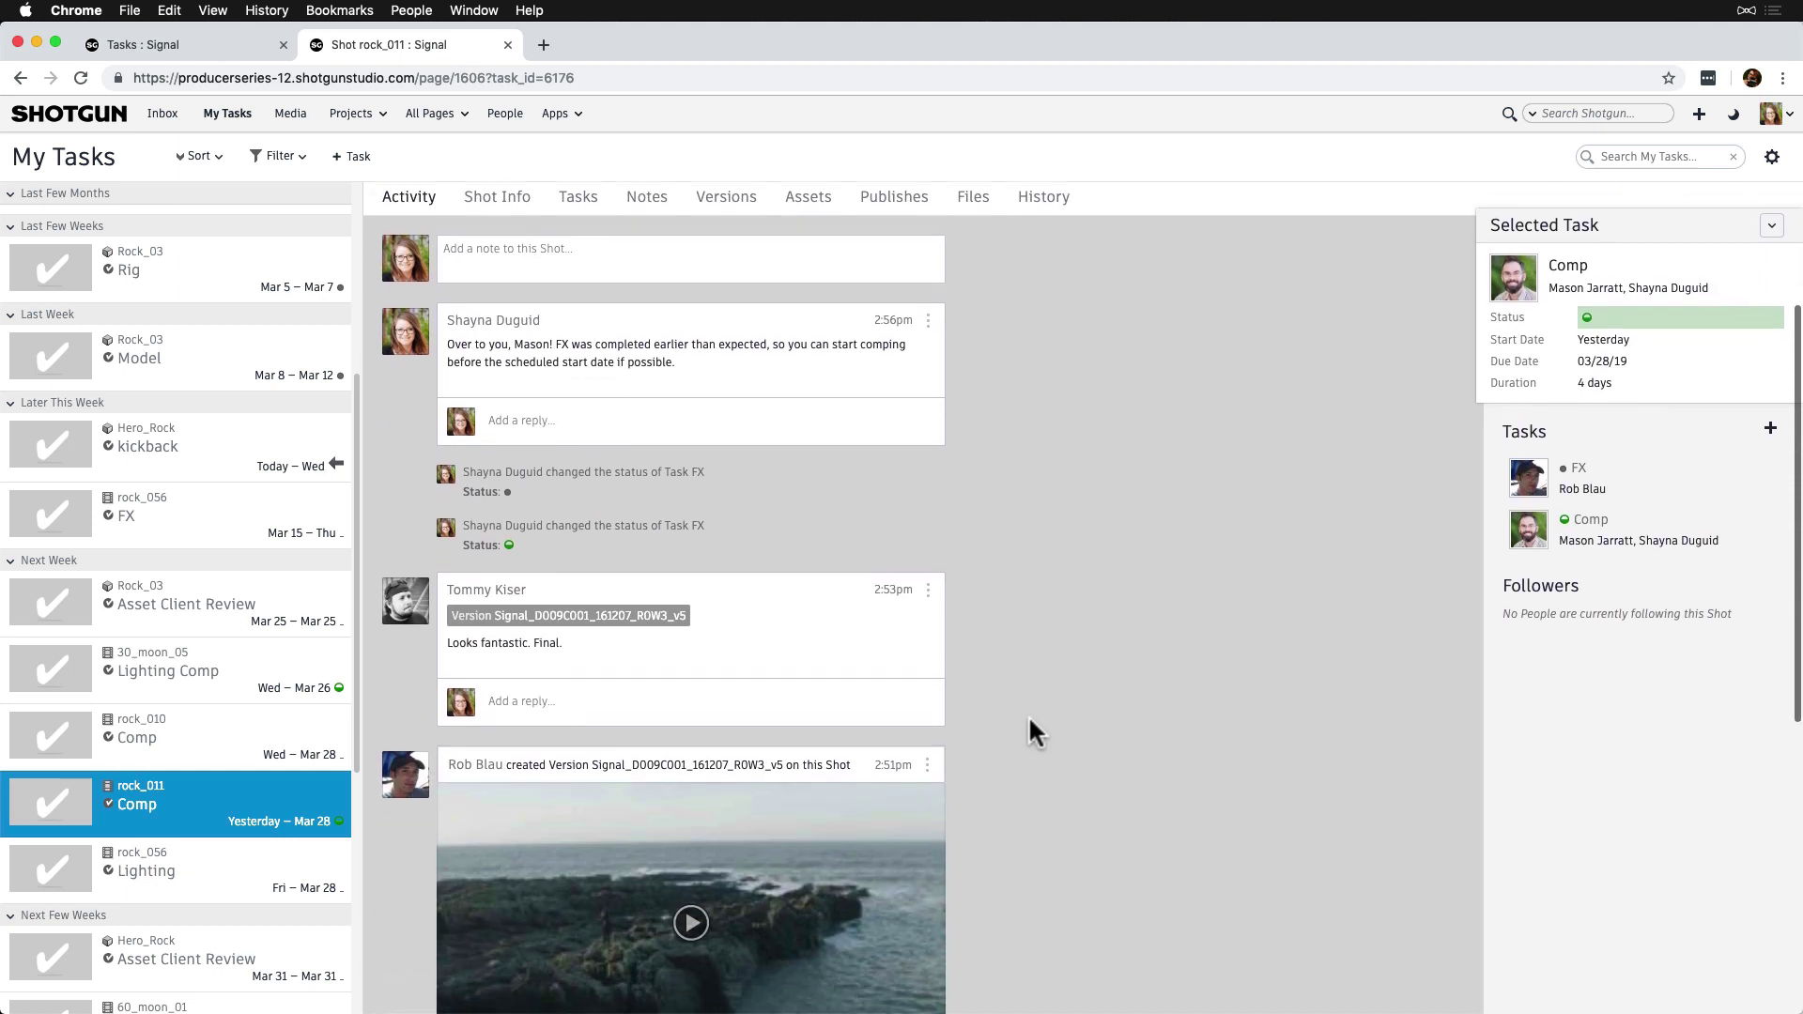
scroll(1029, 714, up, 8)
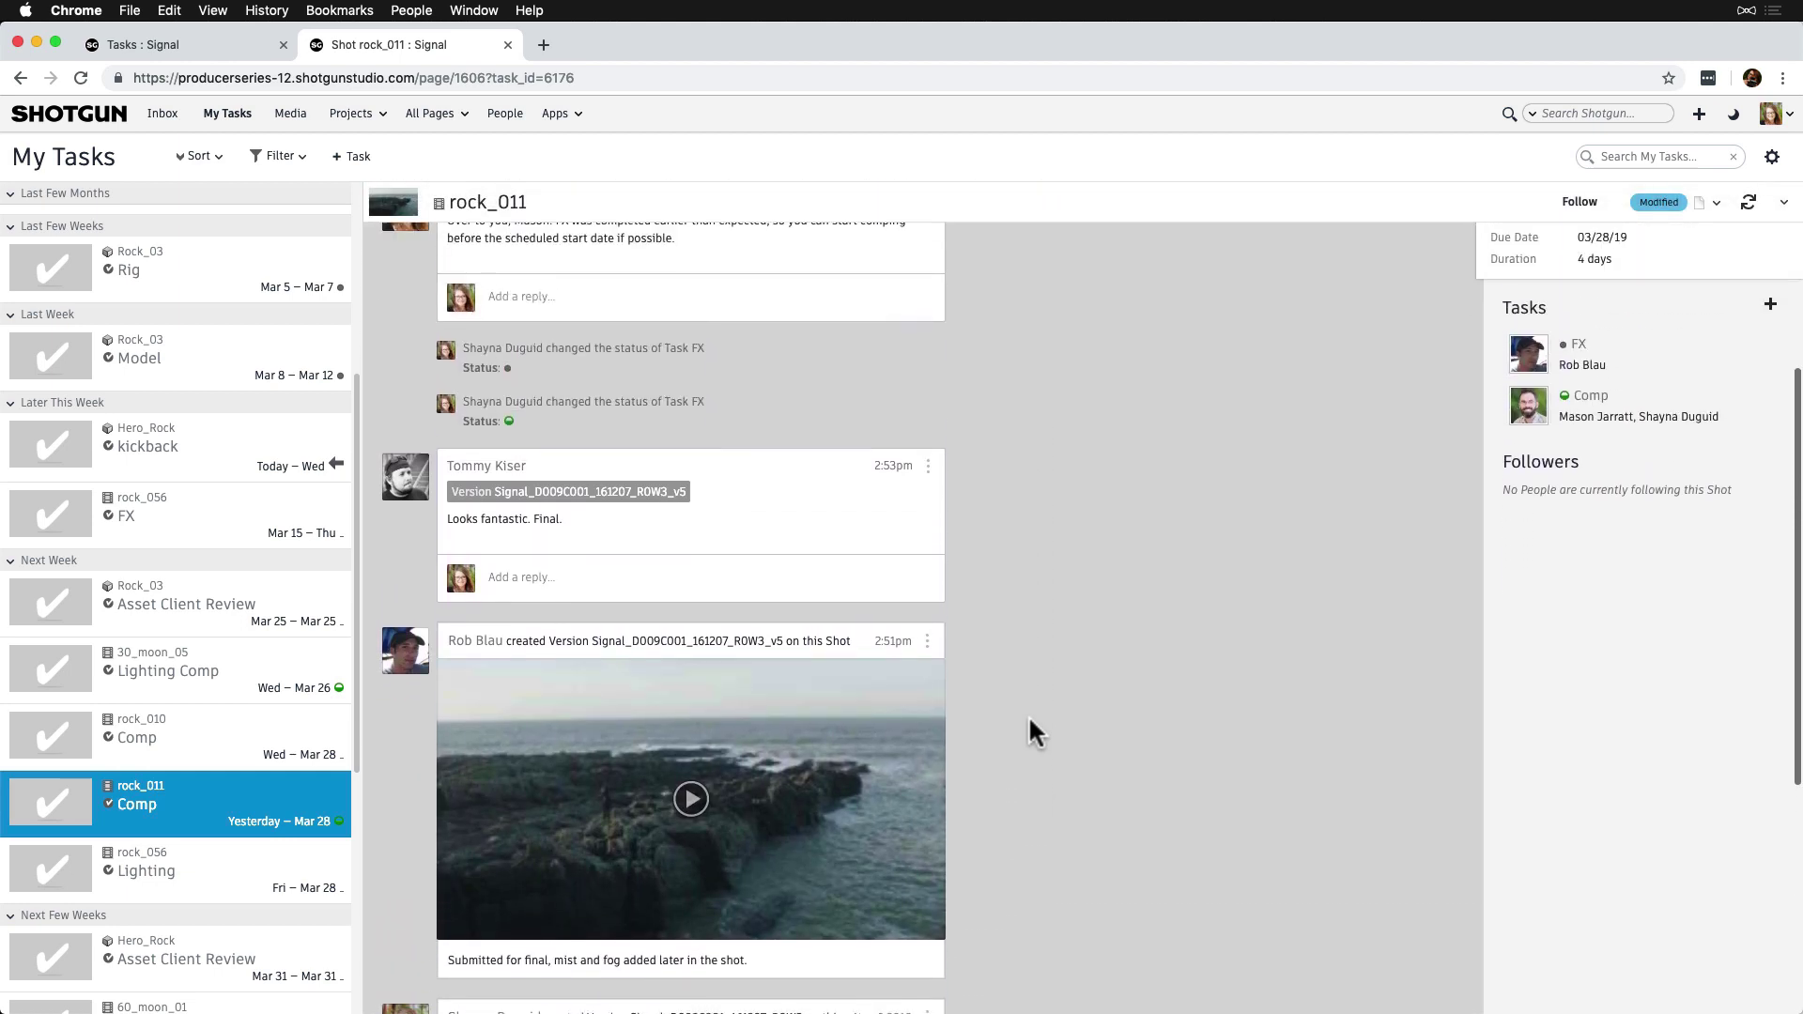
scroll(1028, 713, up, 3)
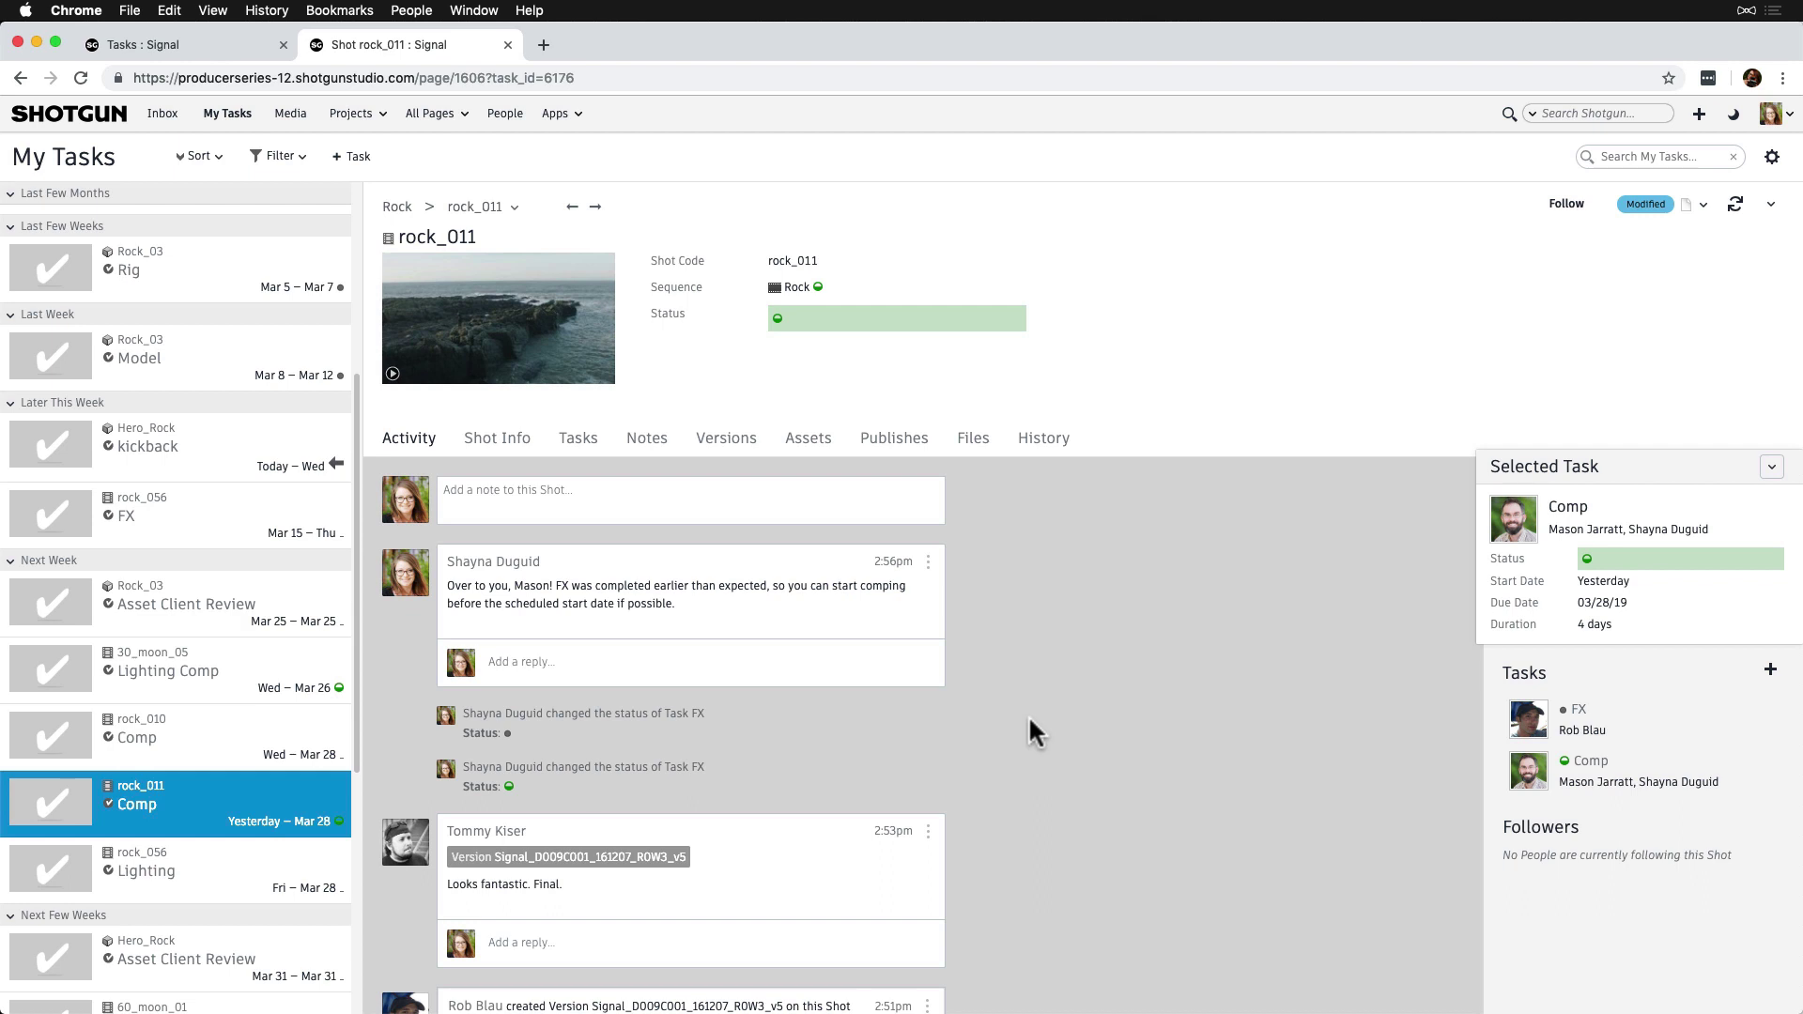
click(202, 160)
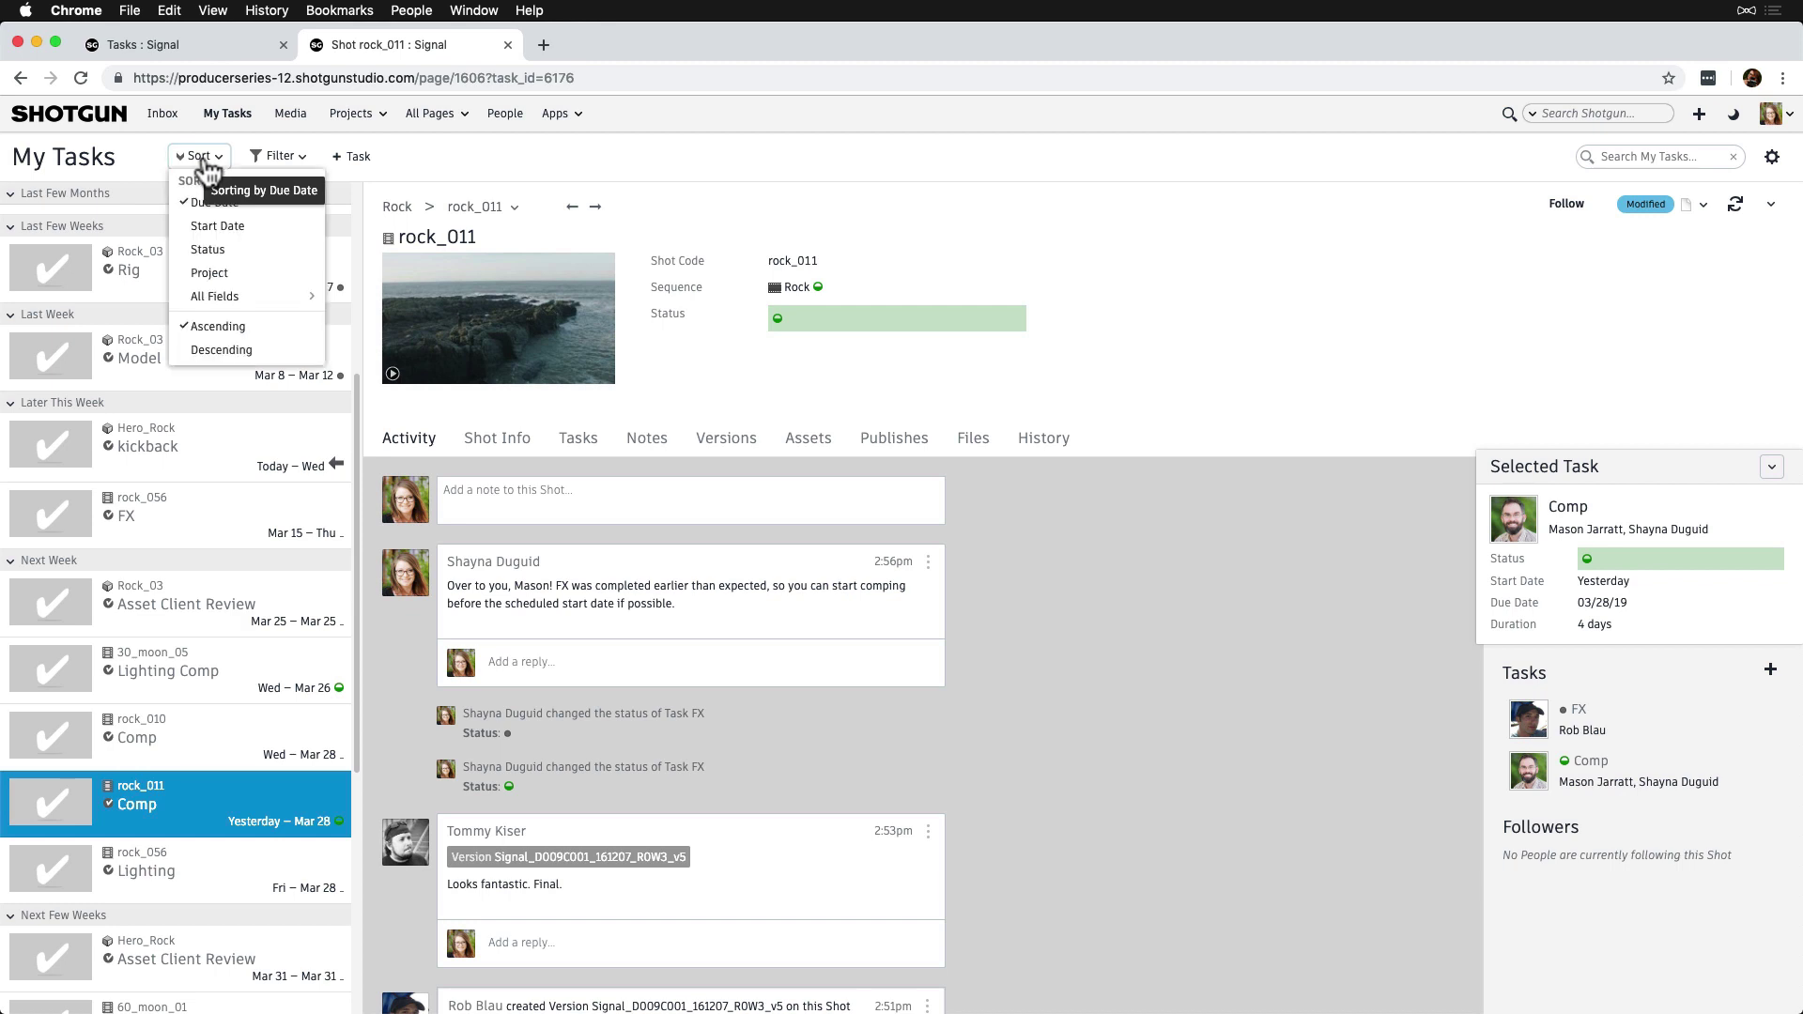
click(268, 274)
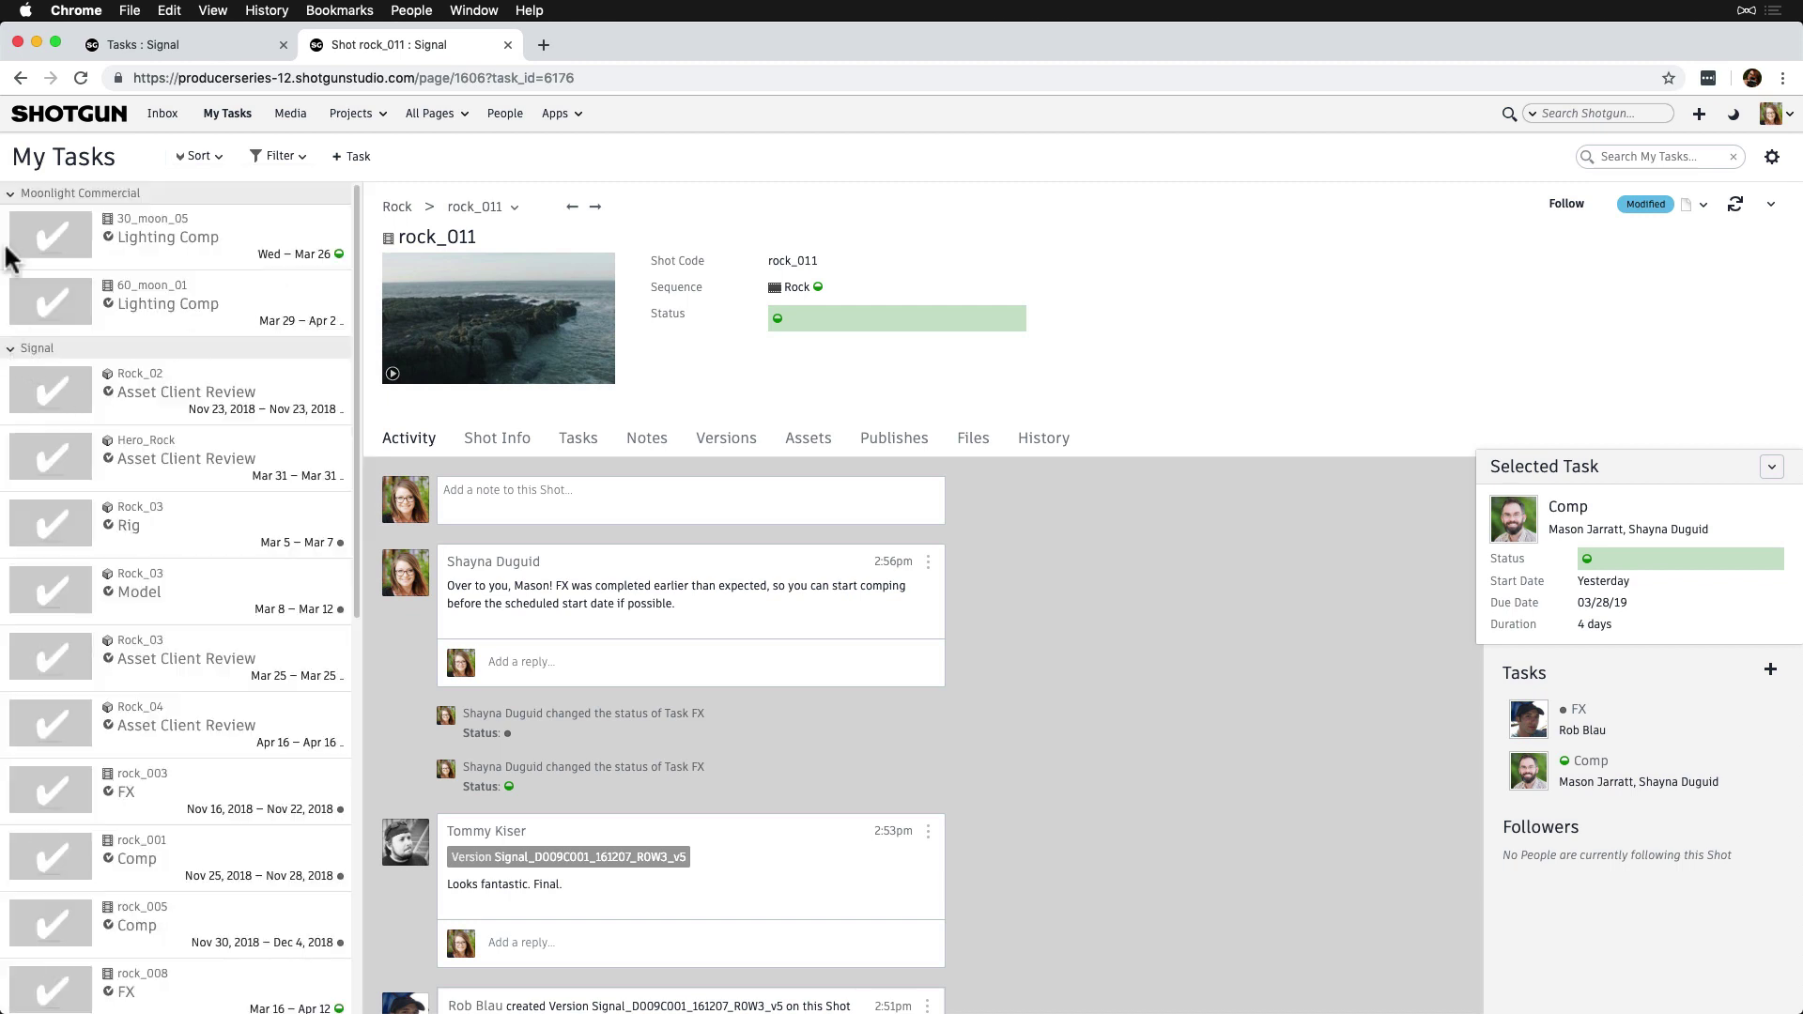
click(11, 196)
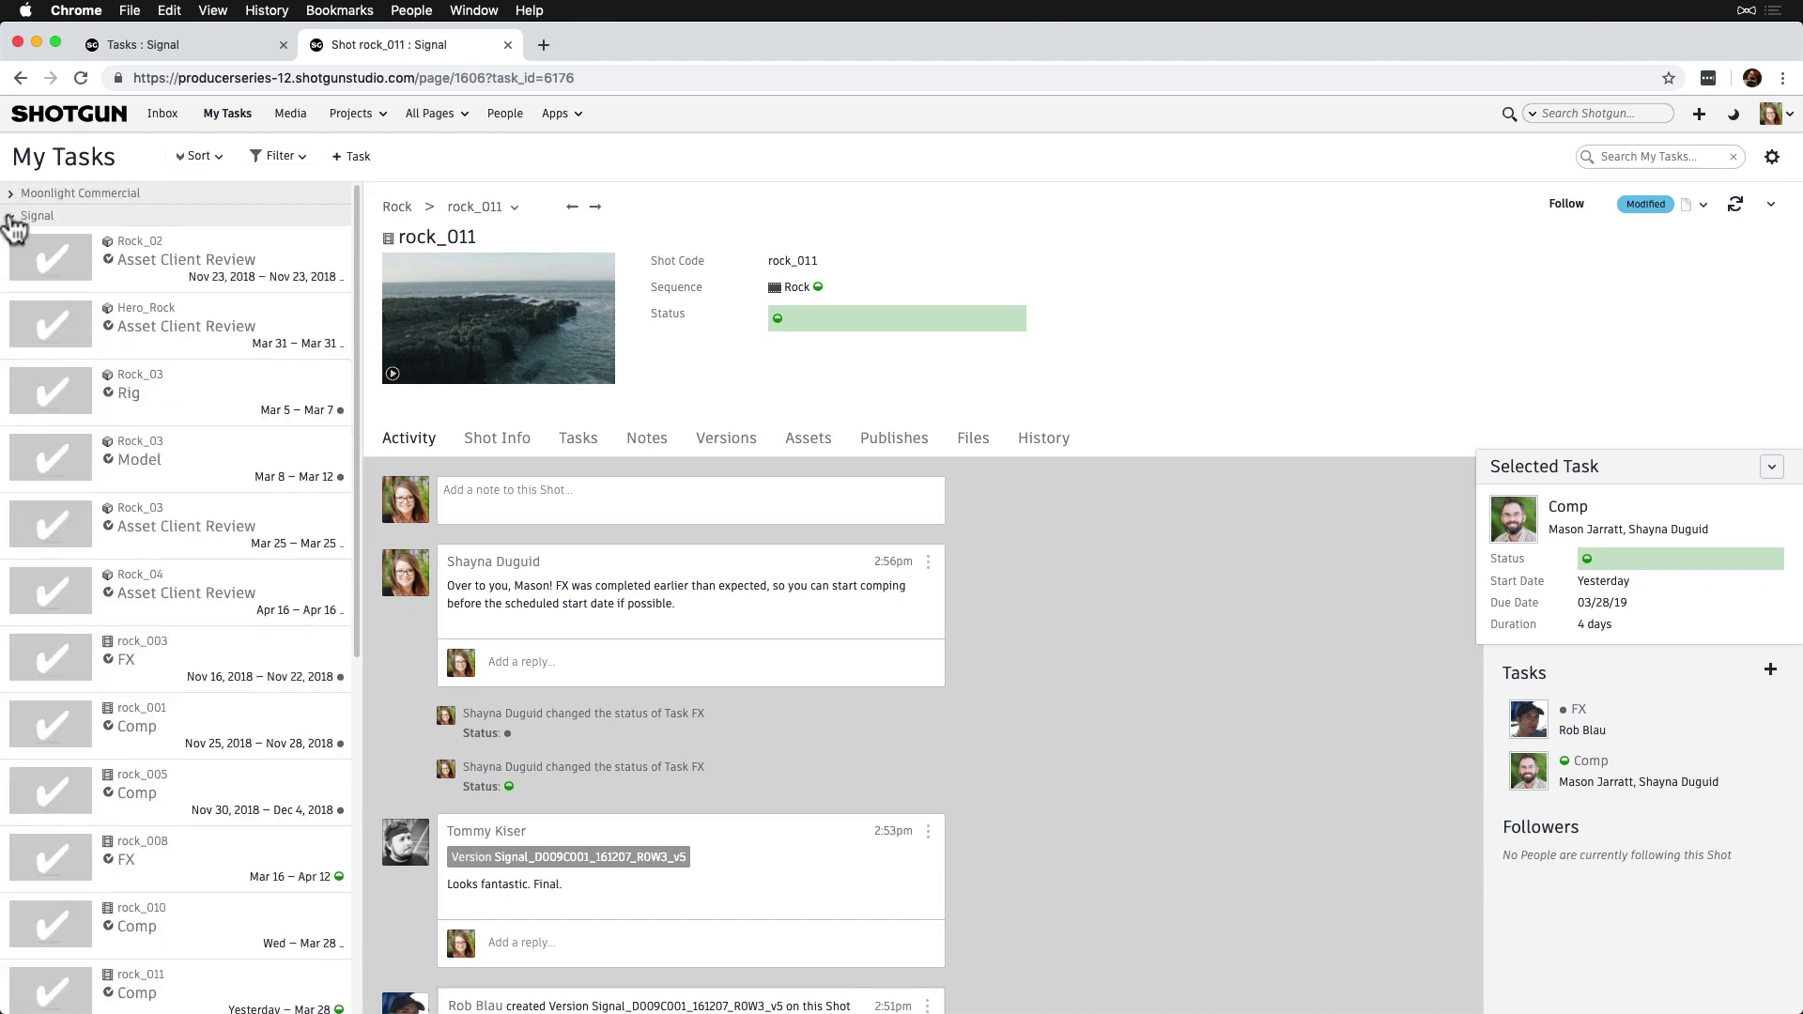
click(11, 217)
click(12, 217)
click(195, 156)
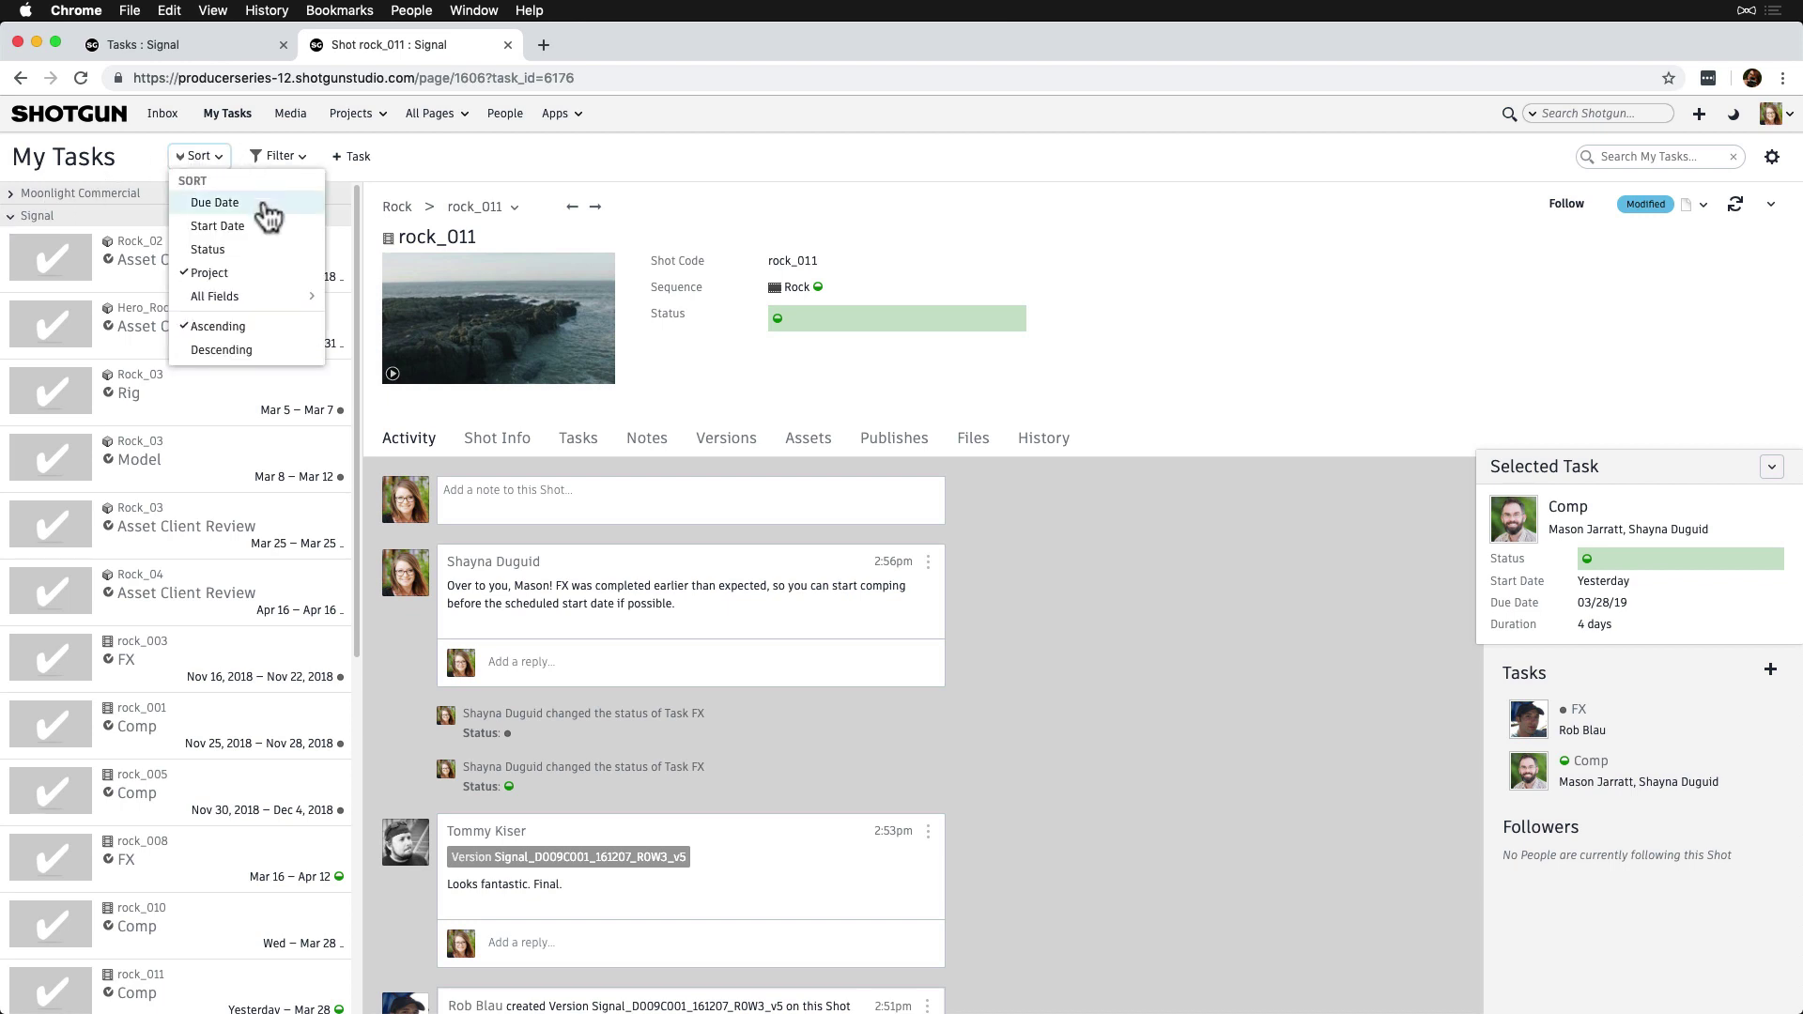
click(267, 204)
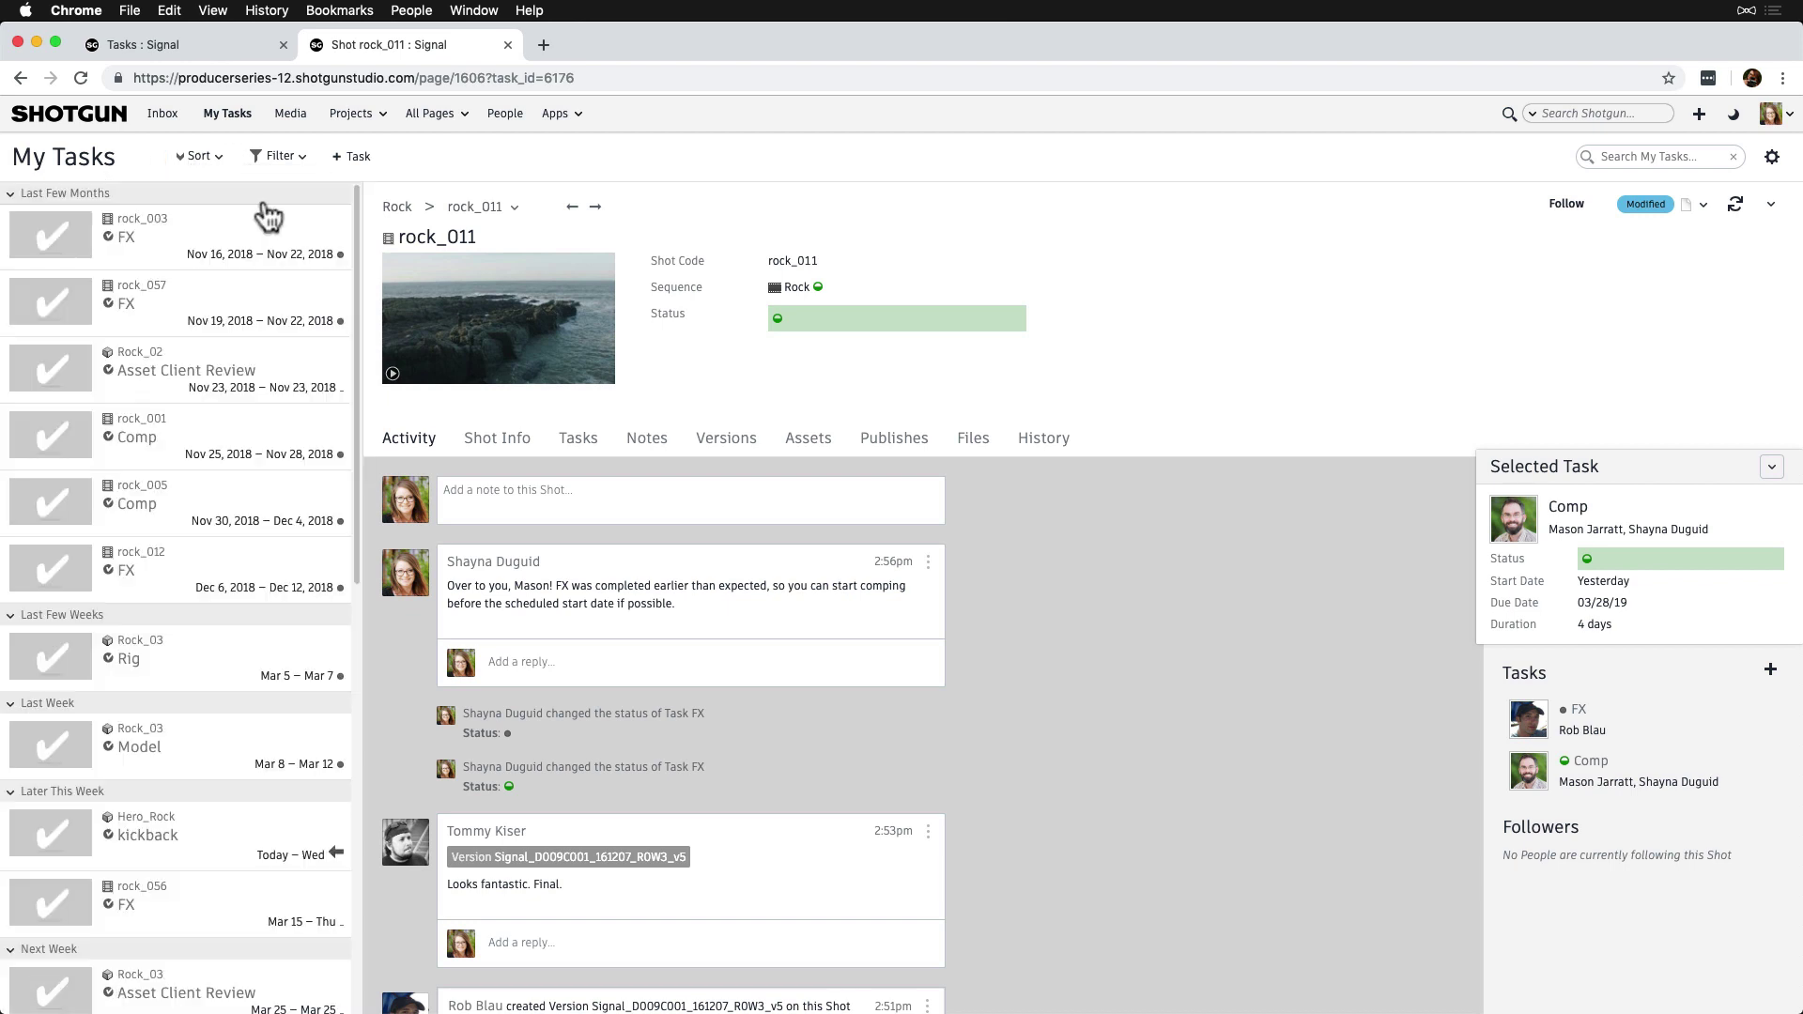
click(198, 157)
mouse_move(269, 299)
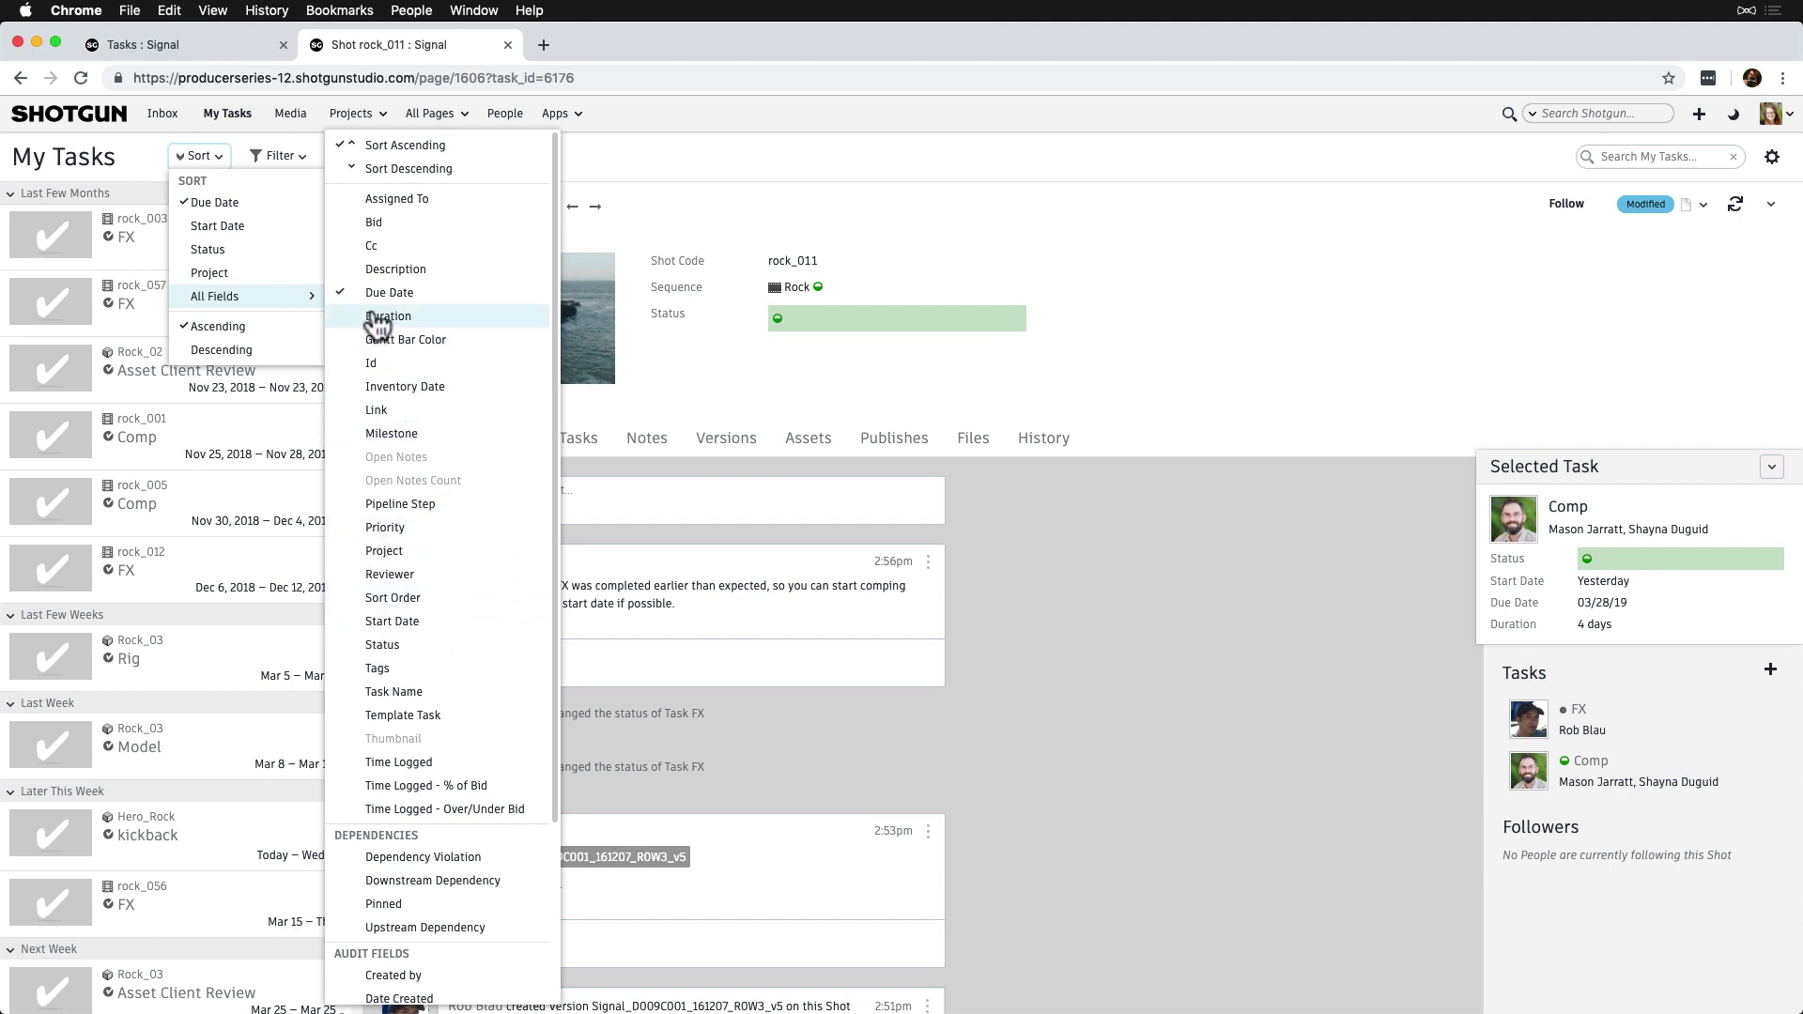
click(203, 158)
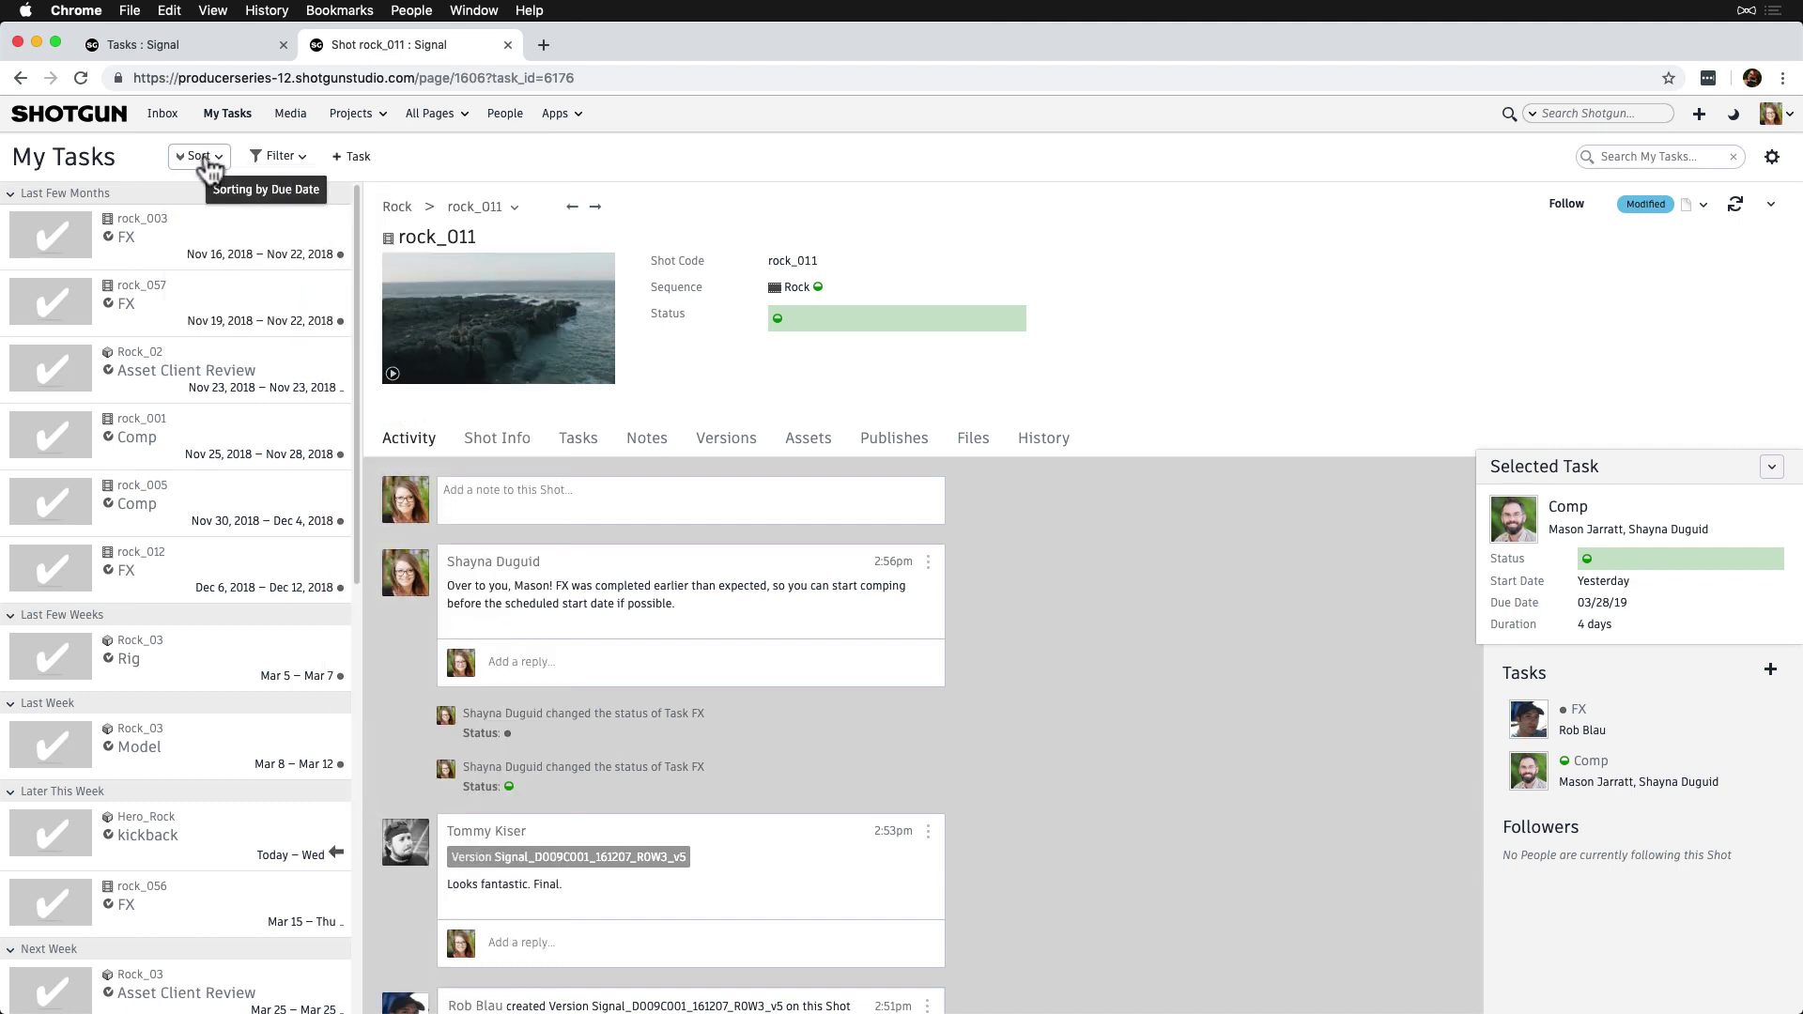
Start a new saved task filter named 'Actionable'.
click(306, 171)
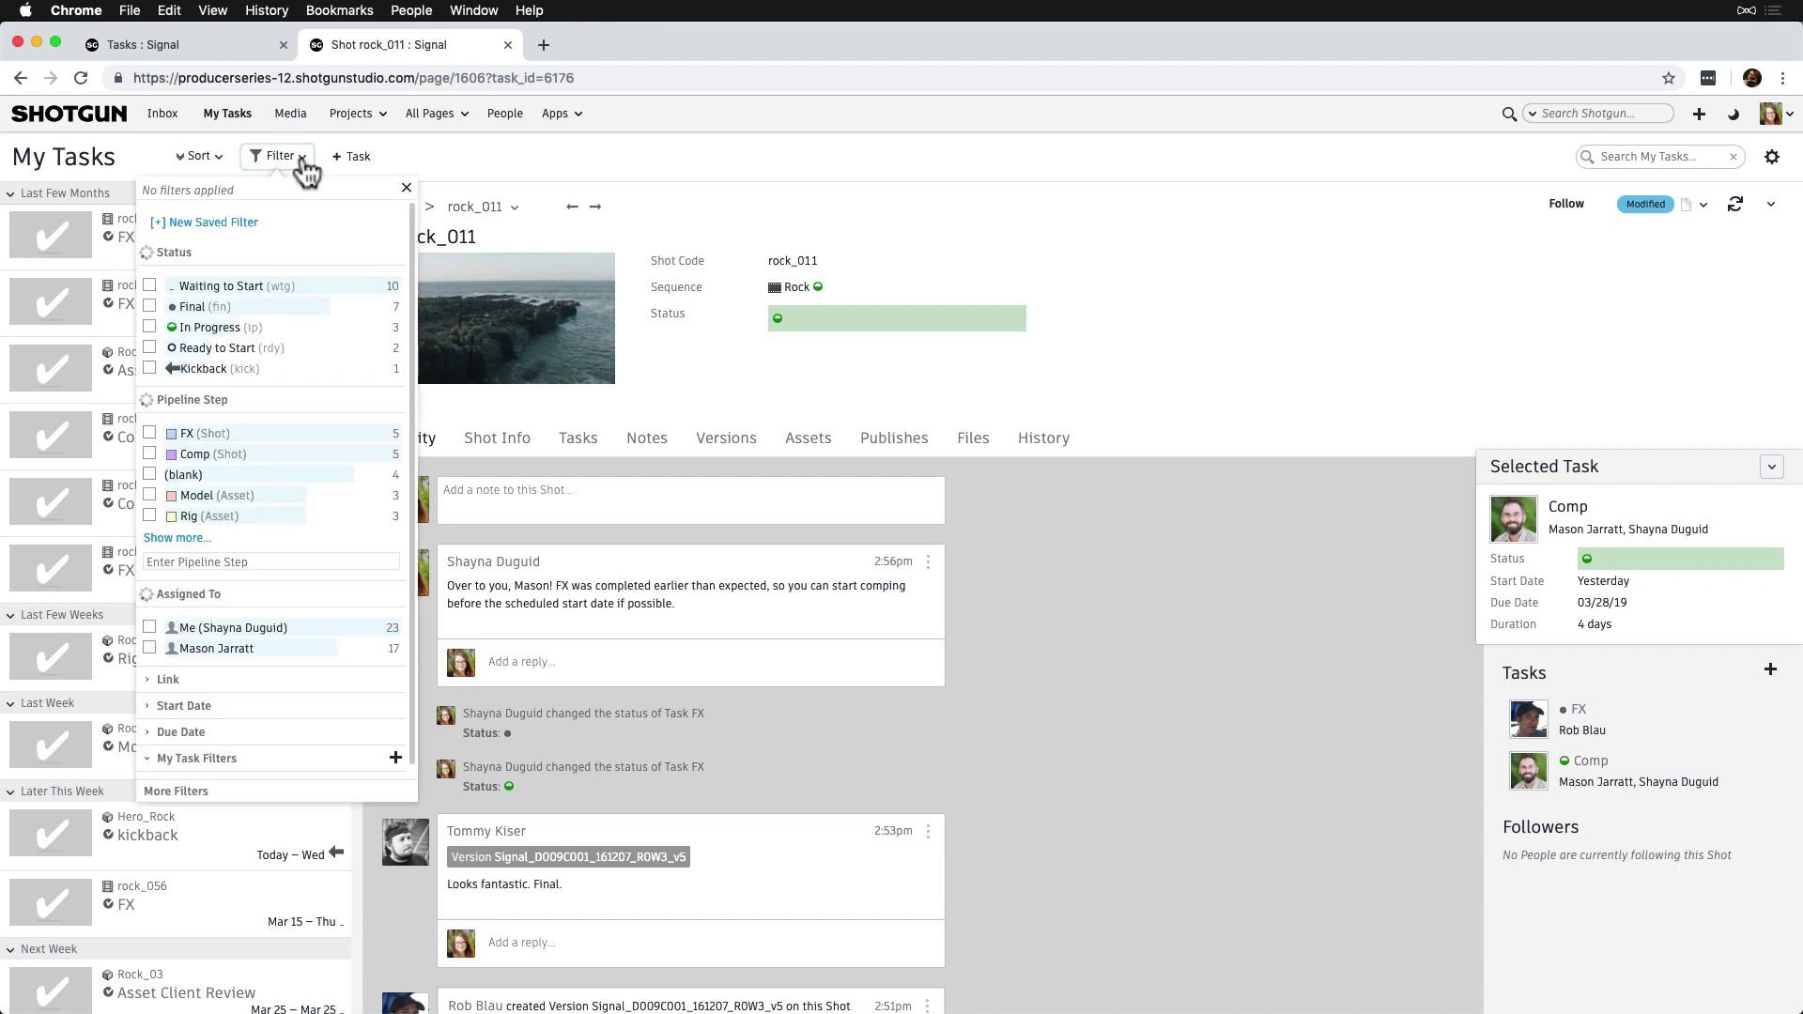
click(253, 226)
text(Actionable)
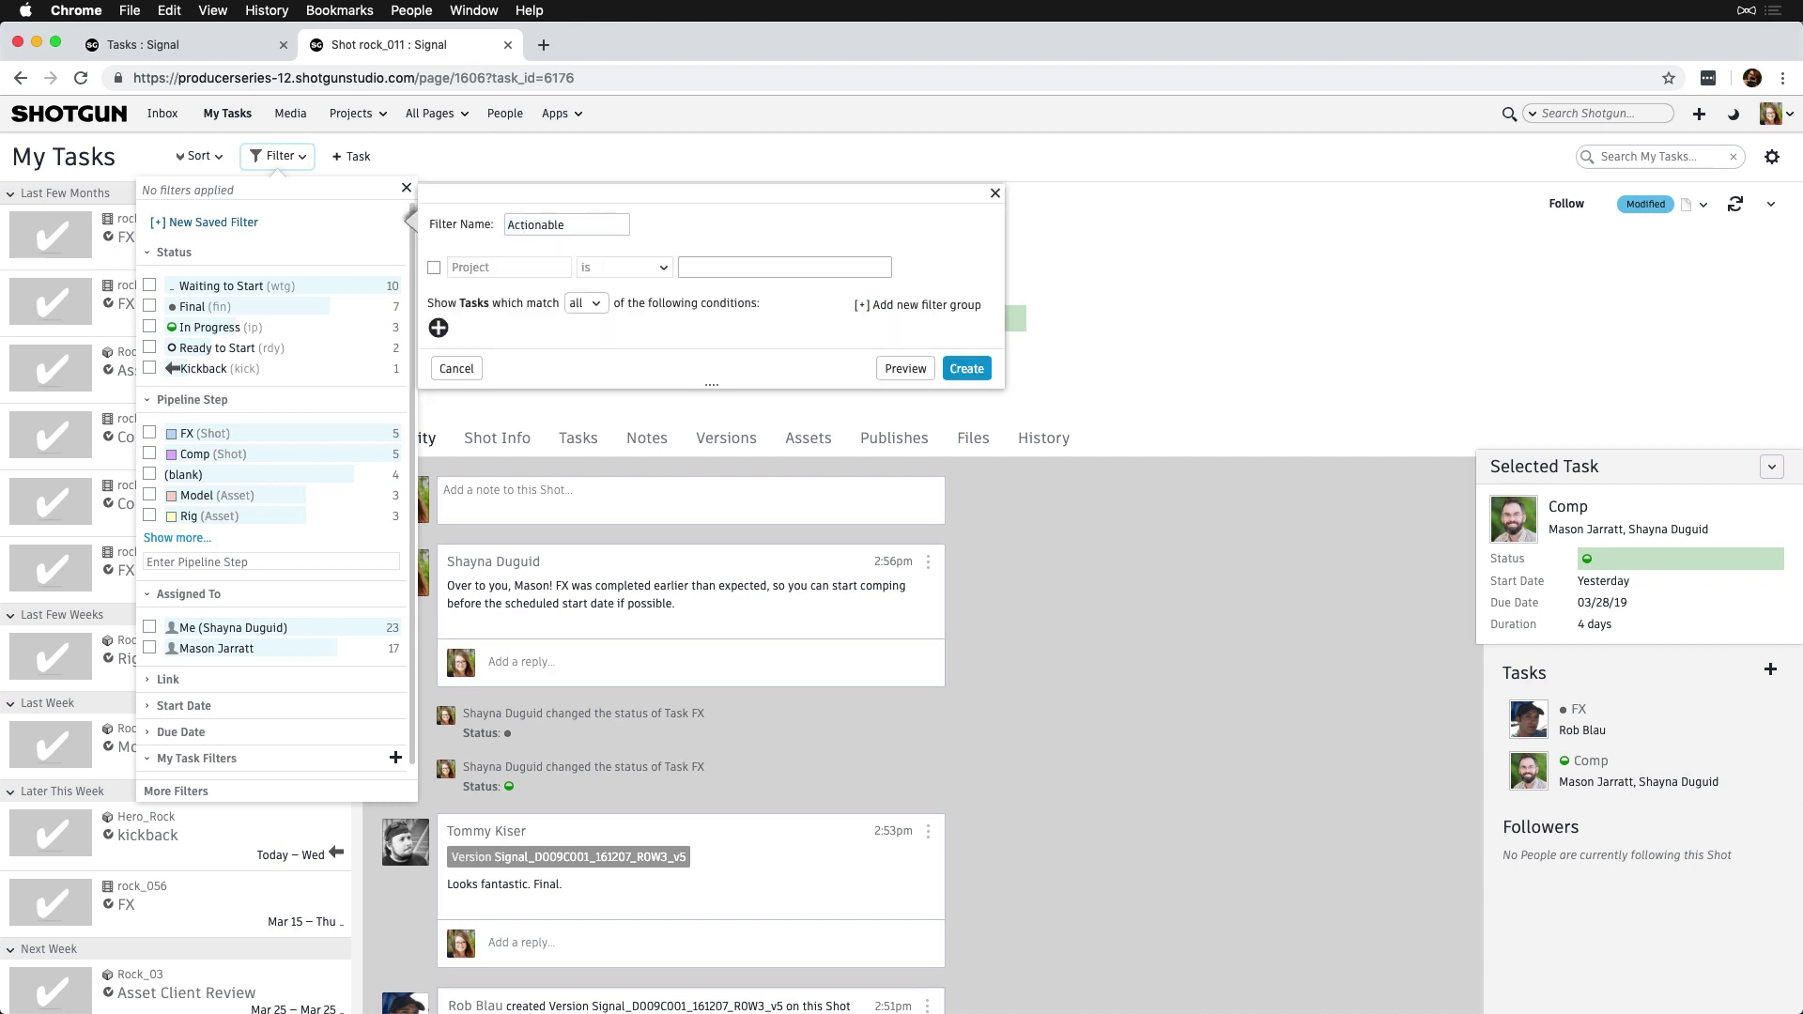
Add a Status 'is not' condition excluding Waiting to Start, Final, On Hold and N/A, then save.
click(436, 325)
click(530, 331)
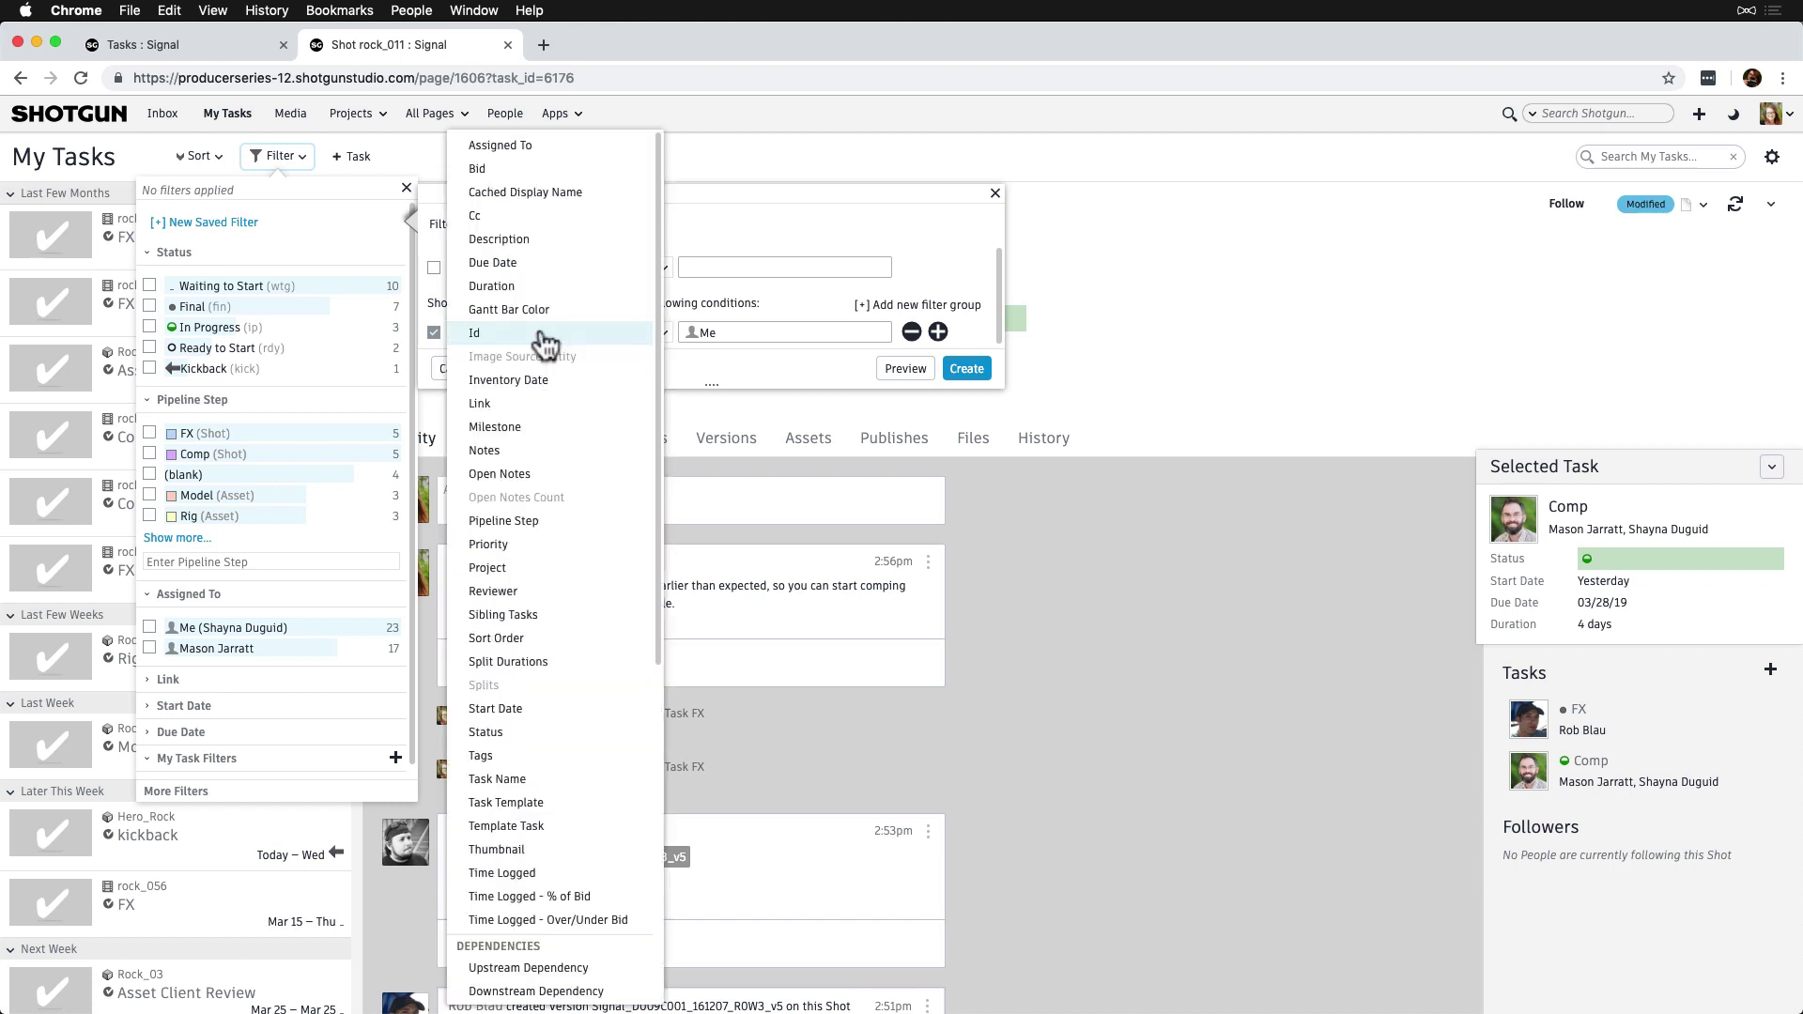
click(521, 725)
click(652, 333)
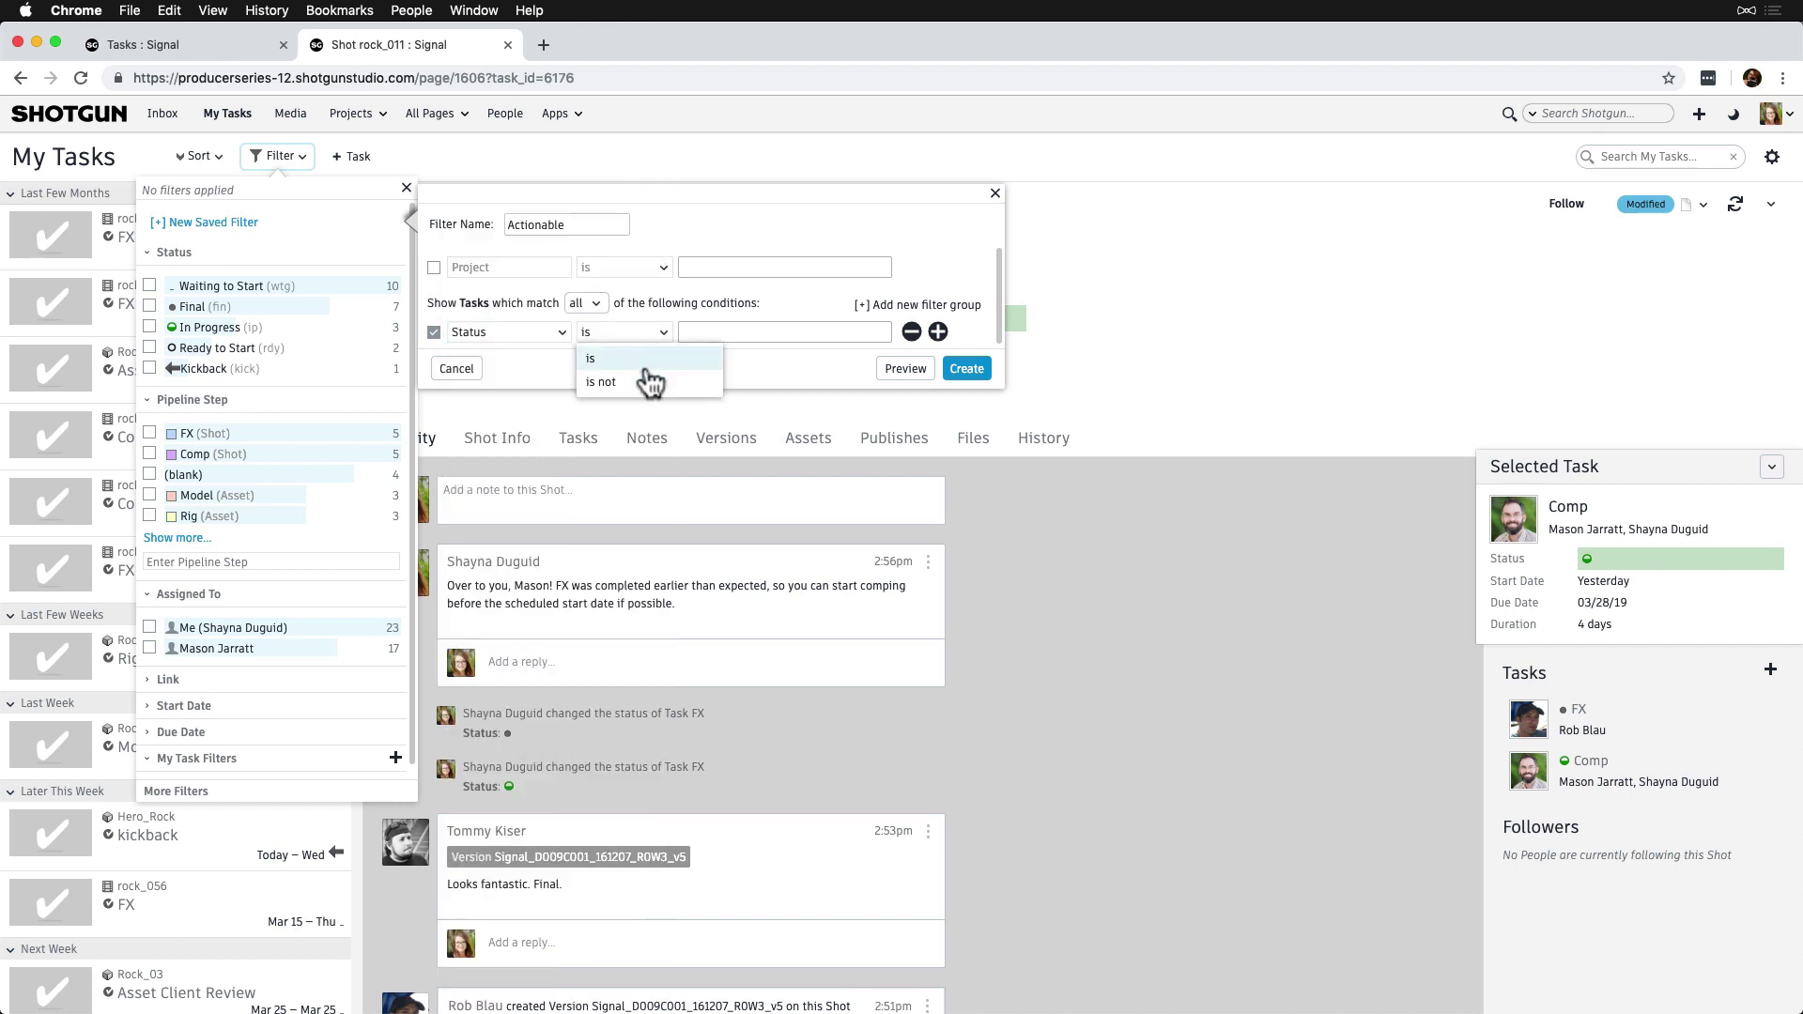
click(615, 380)
click(695, 330)
click(793, 371)
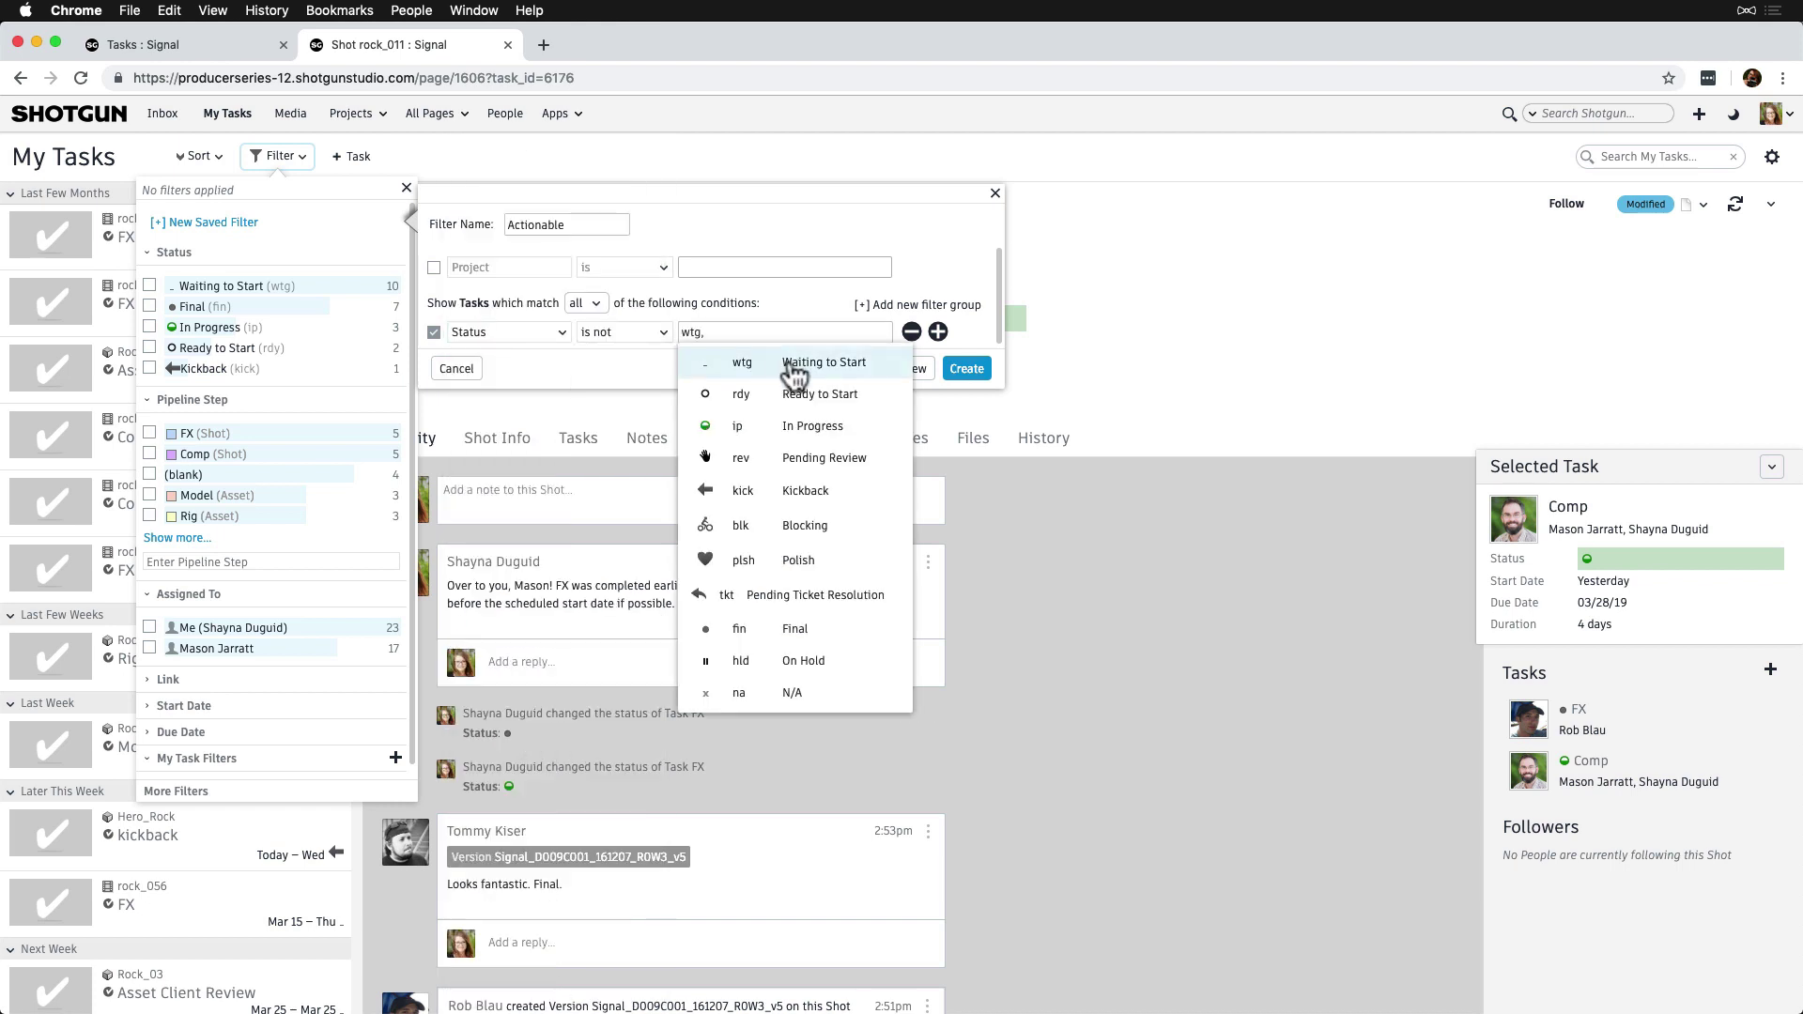
click(810, 635)
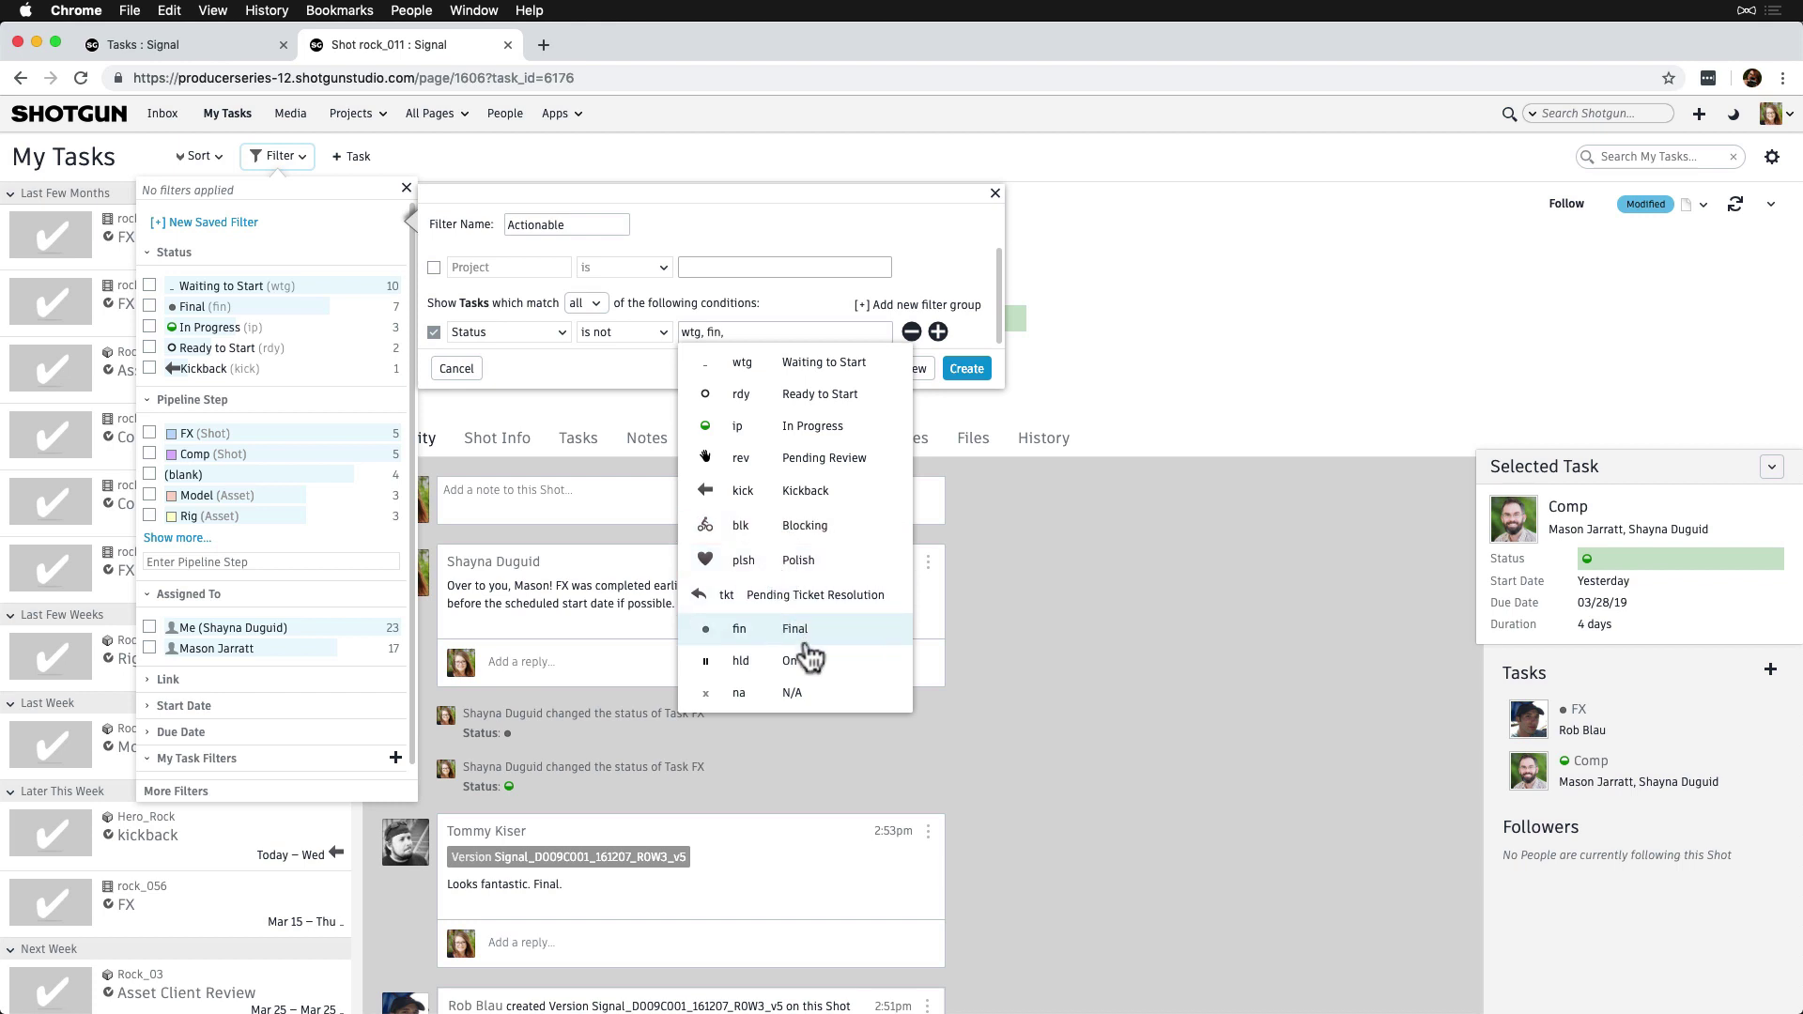
click(806, 662)
click(800, 695)
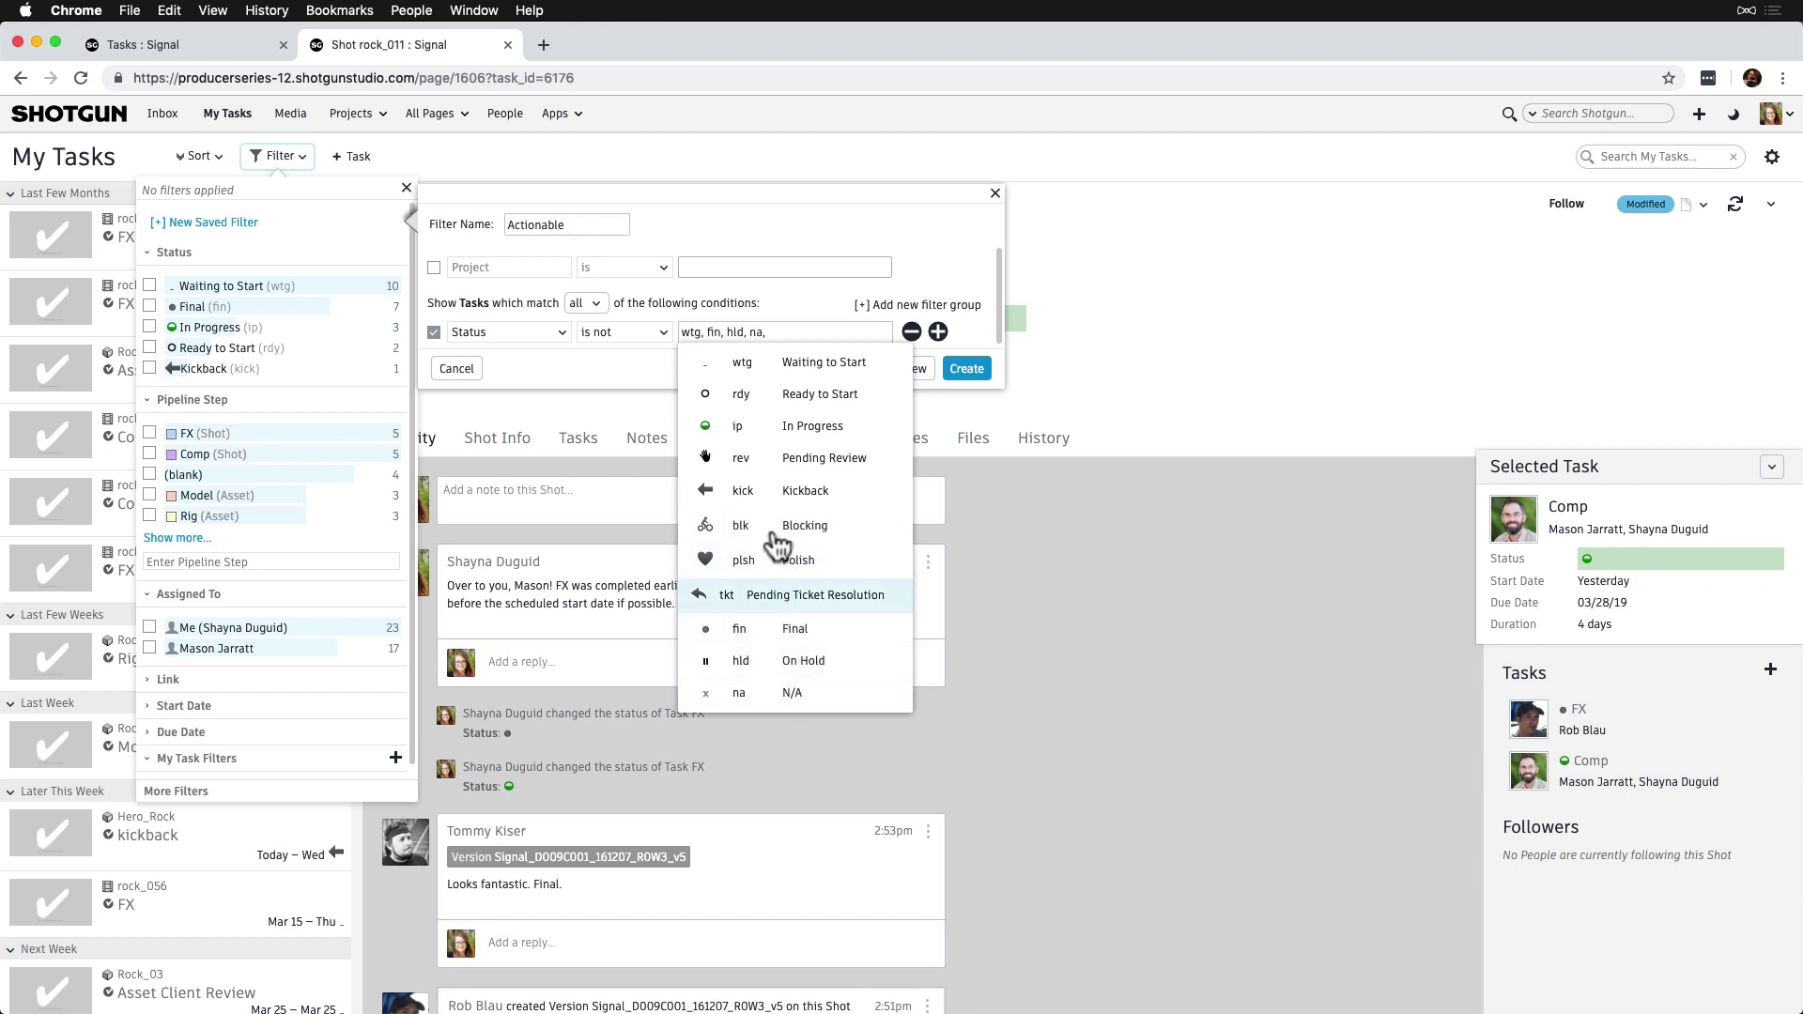
click(927, 369)
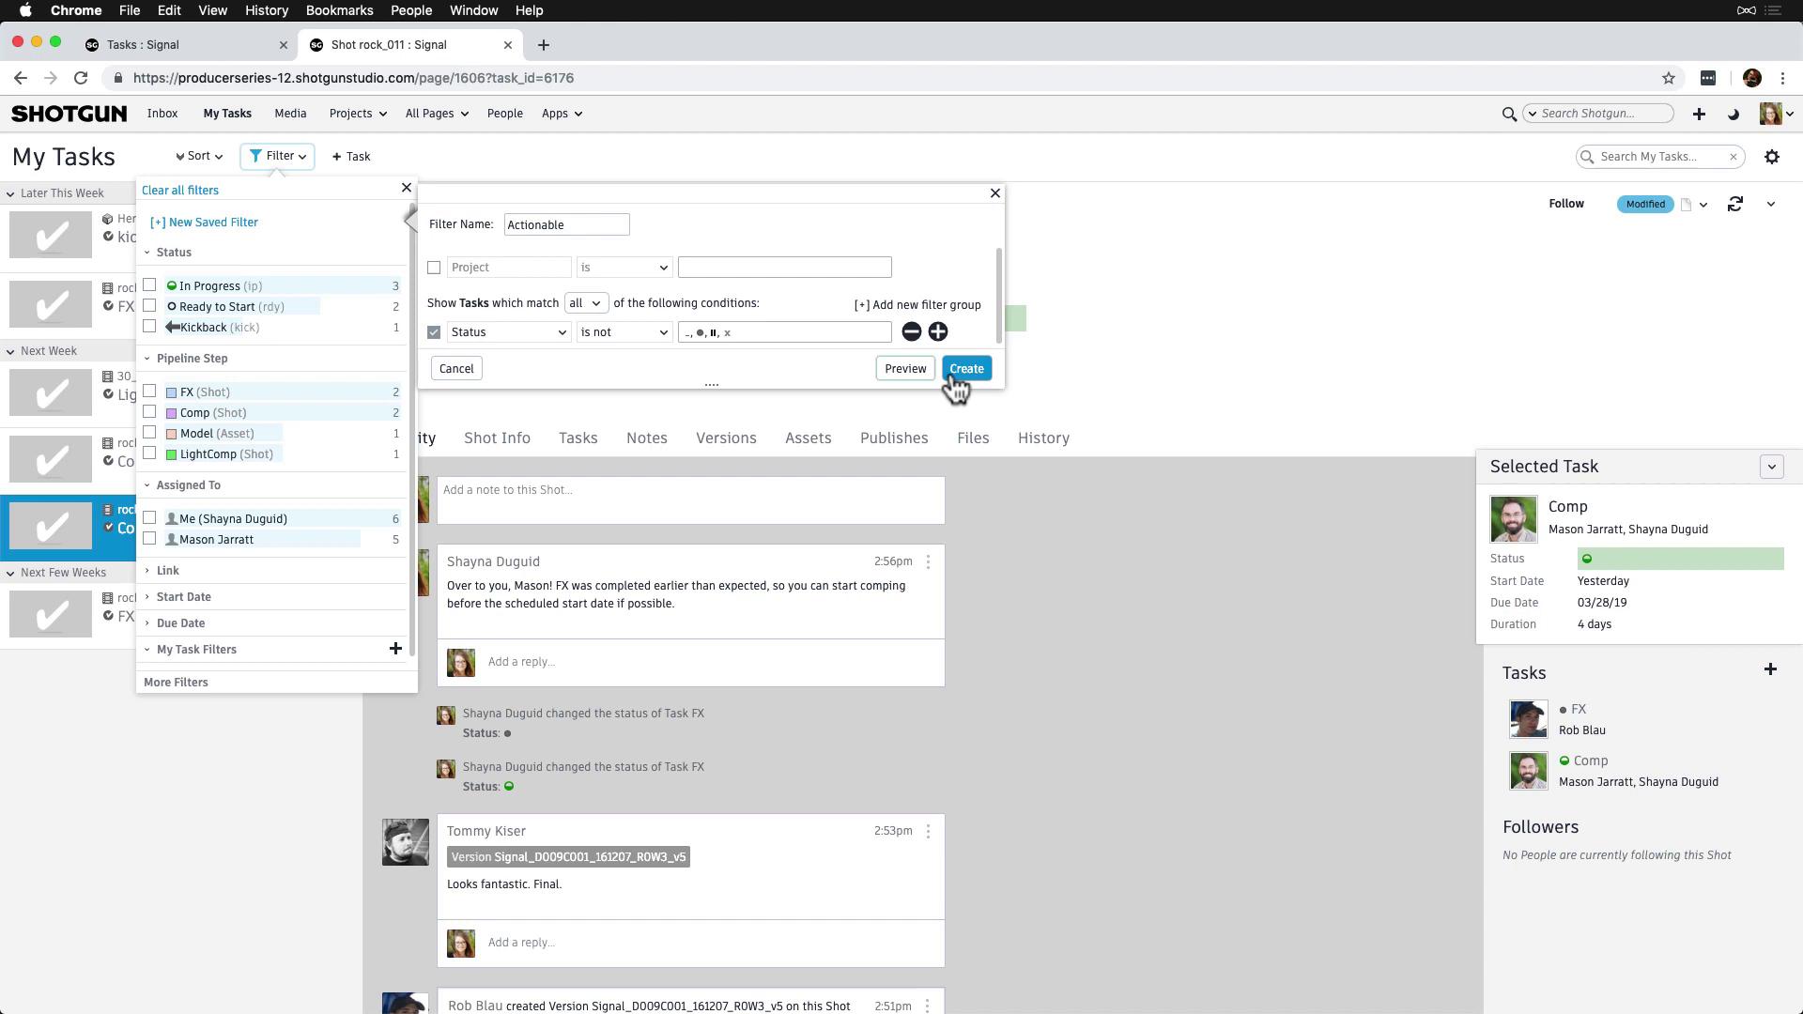
click(965, 369)
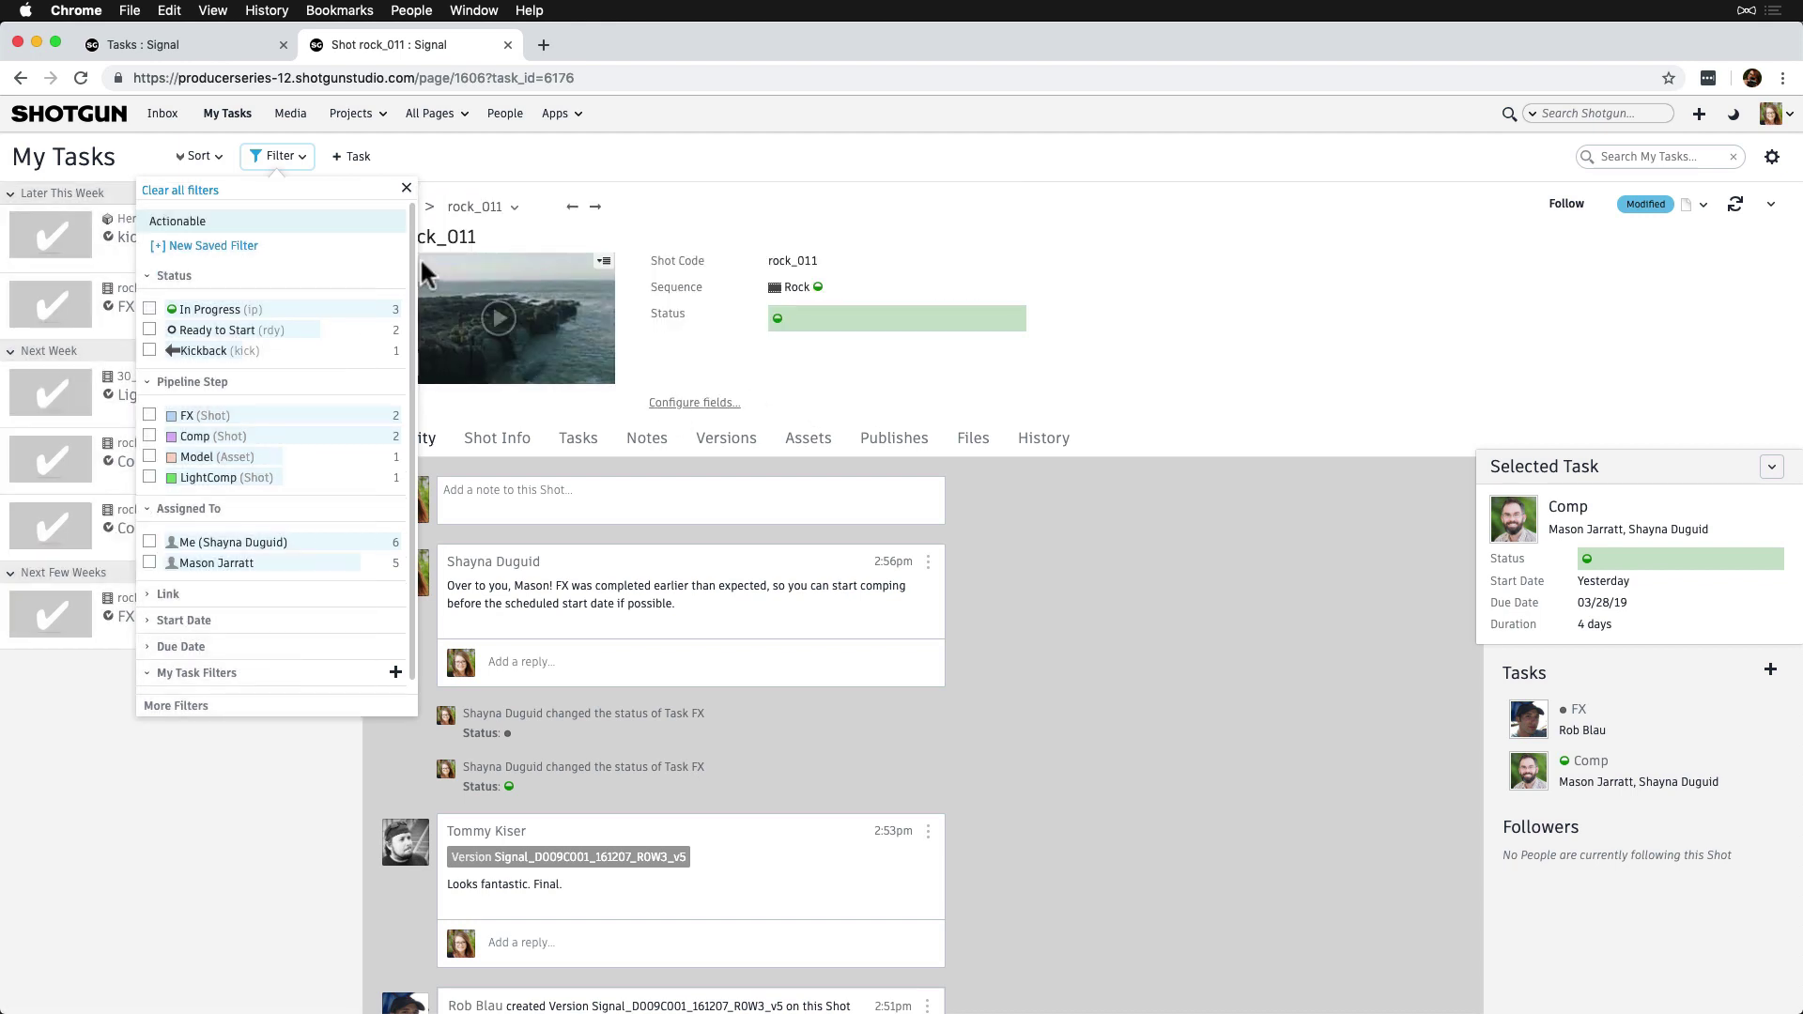
click(305, 159)
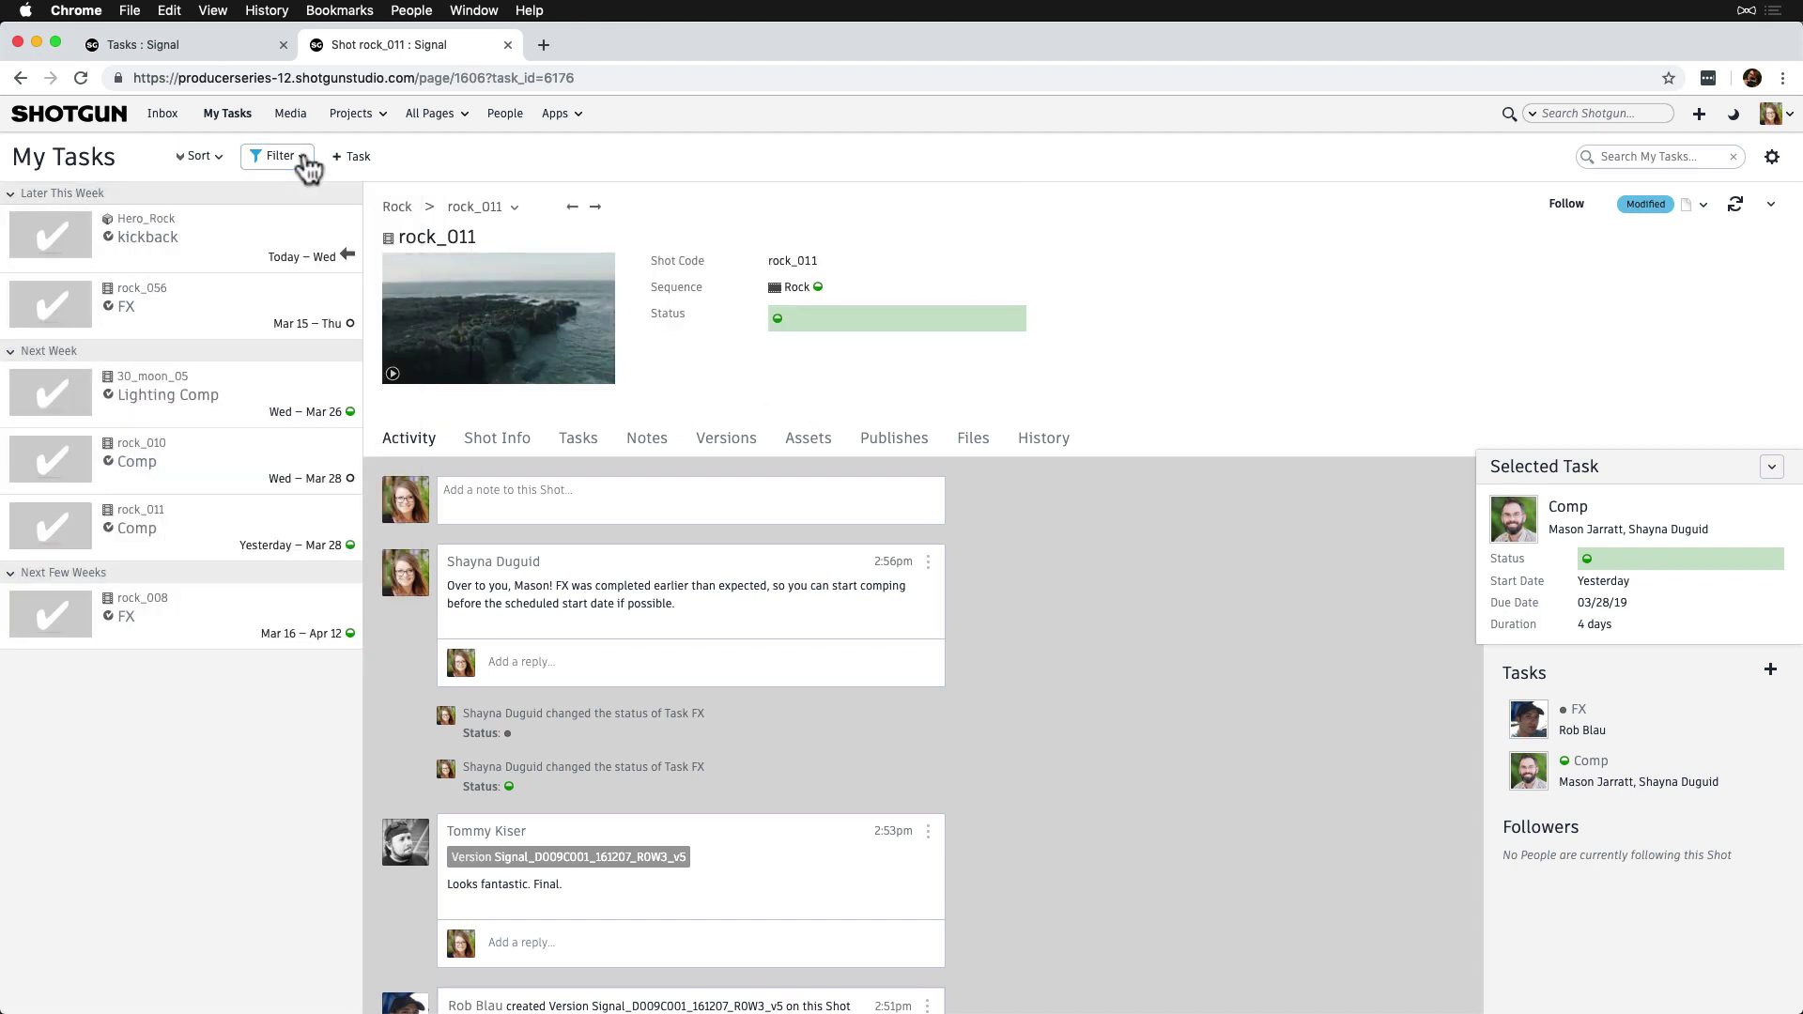
click(368, 160)
text(Paint Fix)
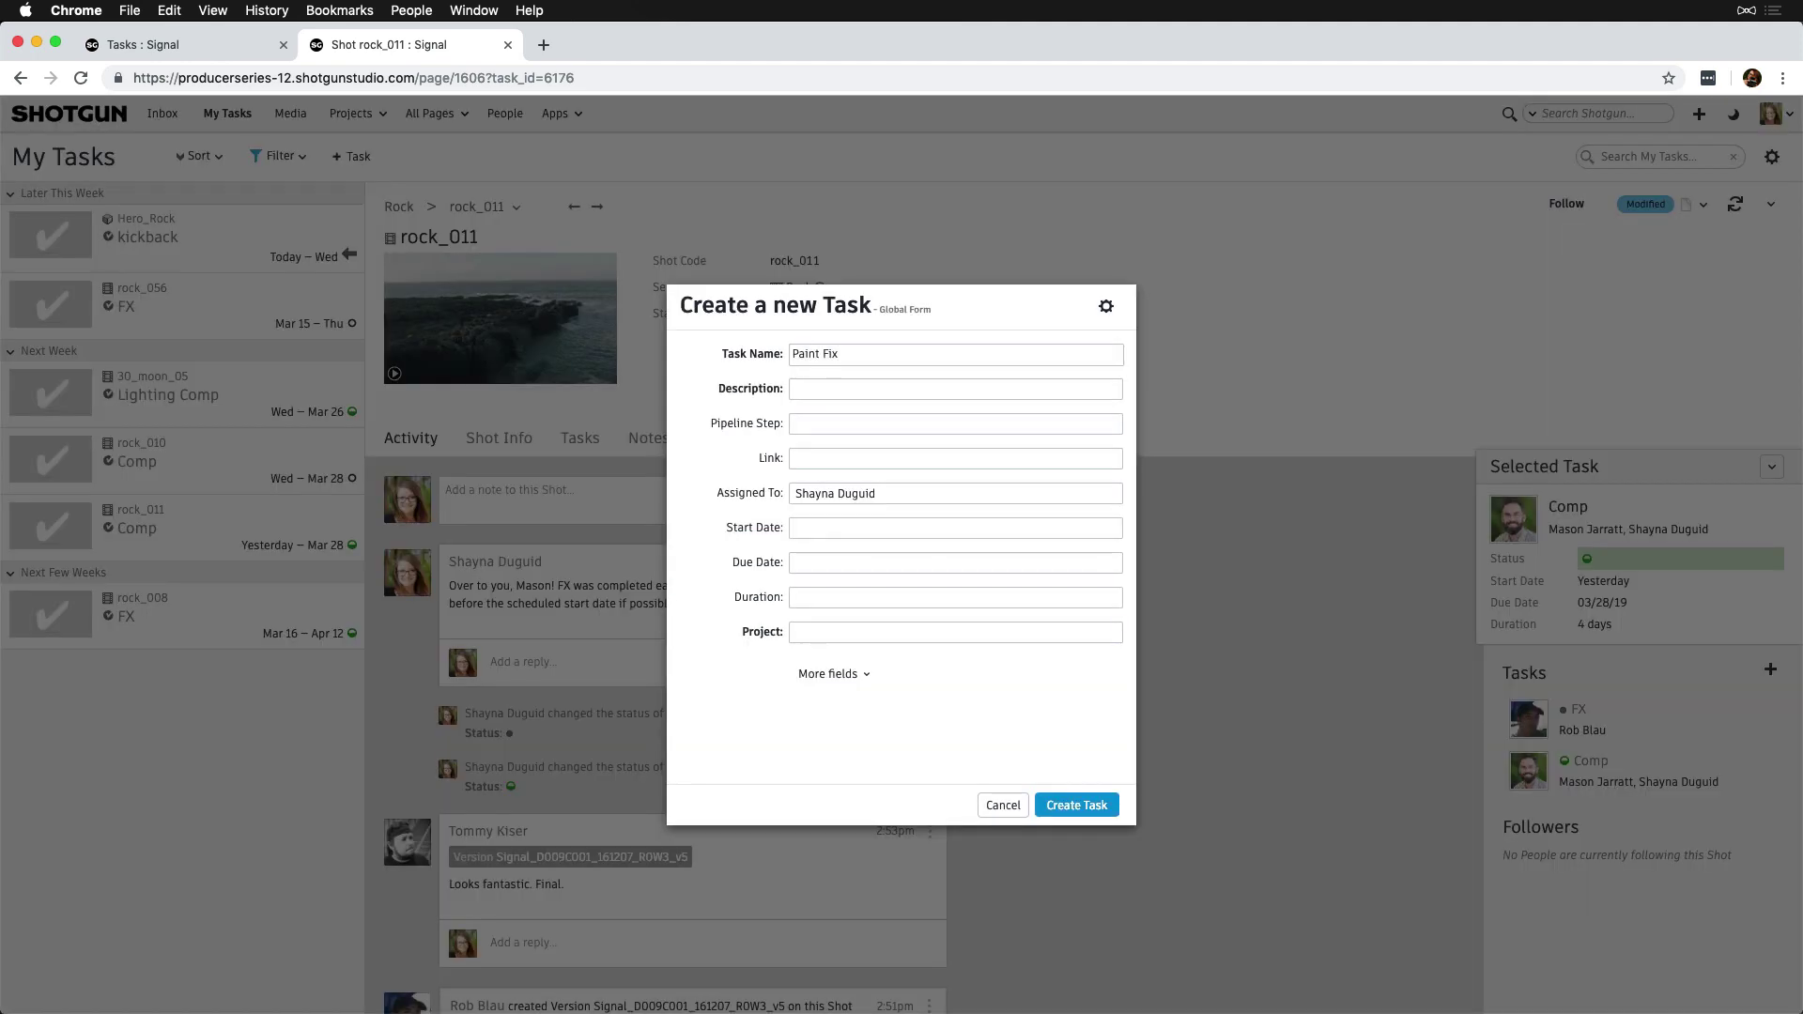
key(Tab)
key(Tab)
key(Tab)
text(rock_)
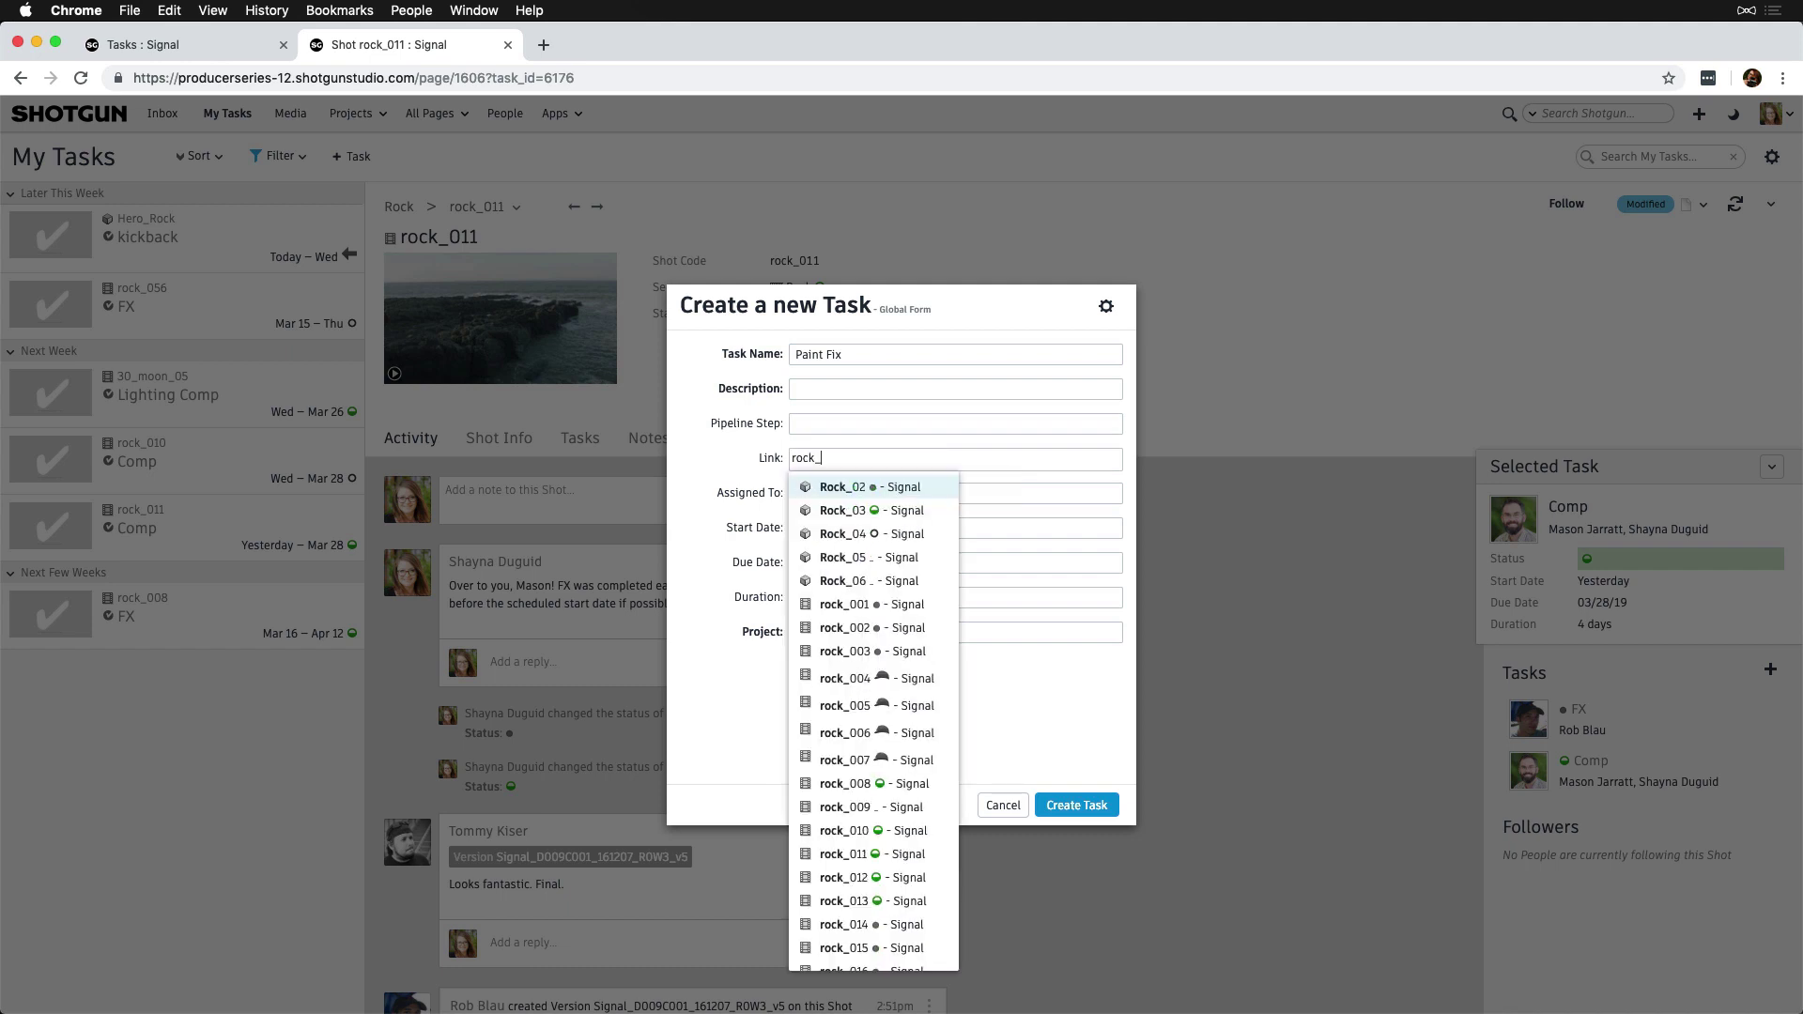
click(853, 853)
click(834, 632)
text(sig)
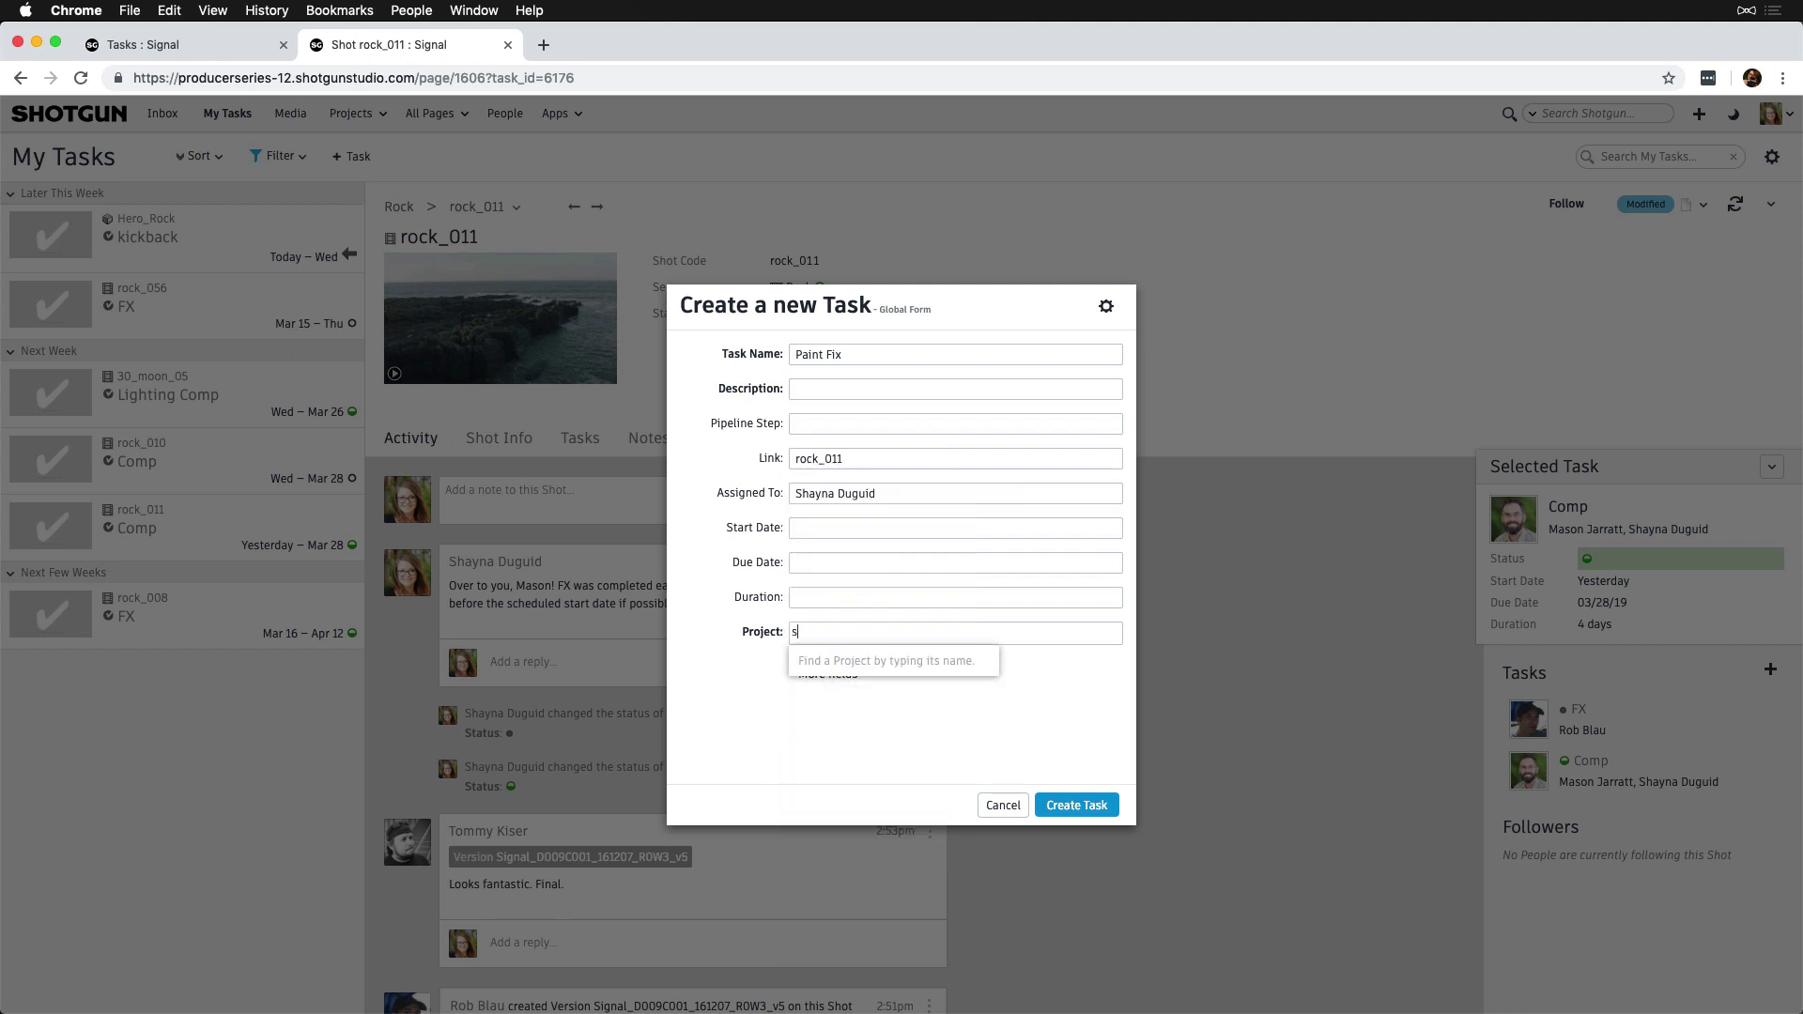
click(854, 661)
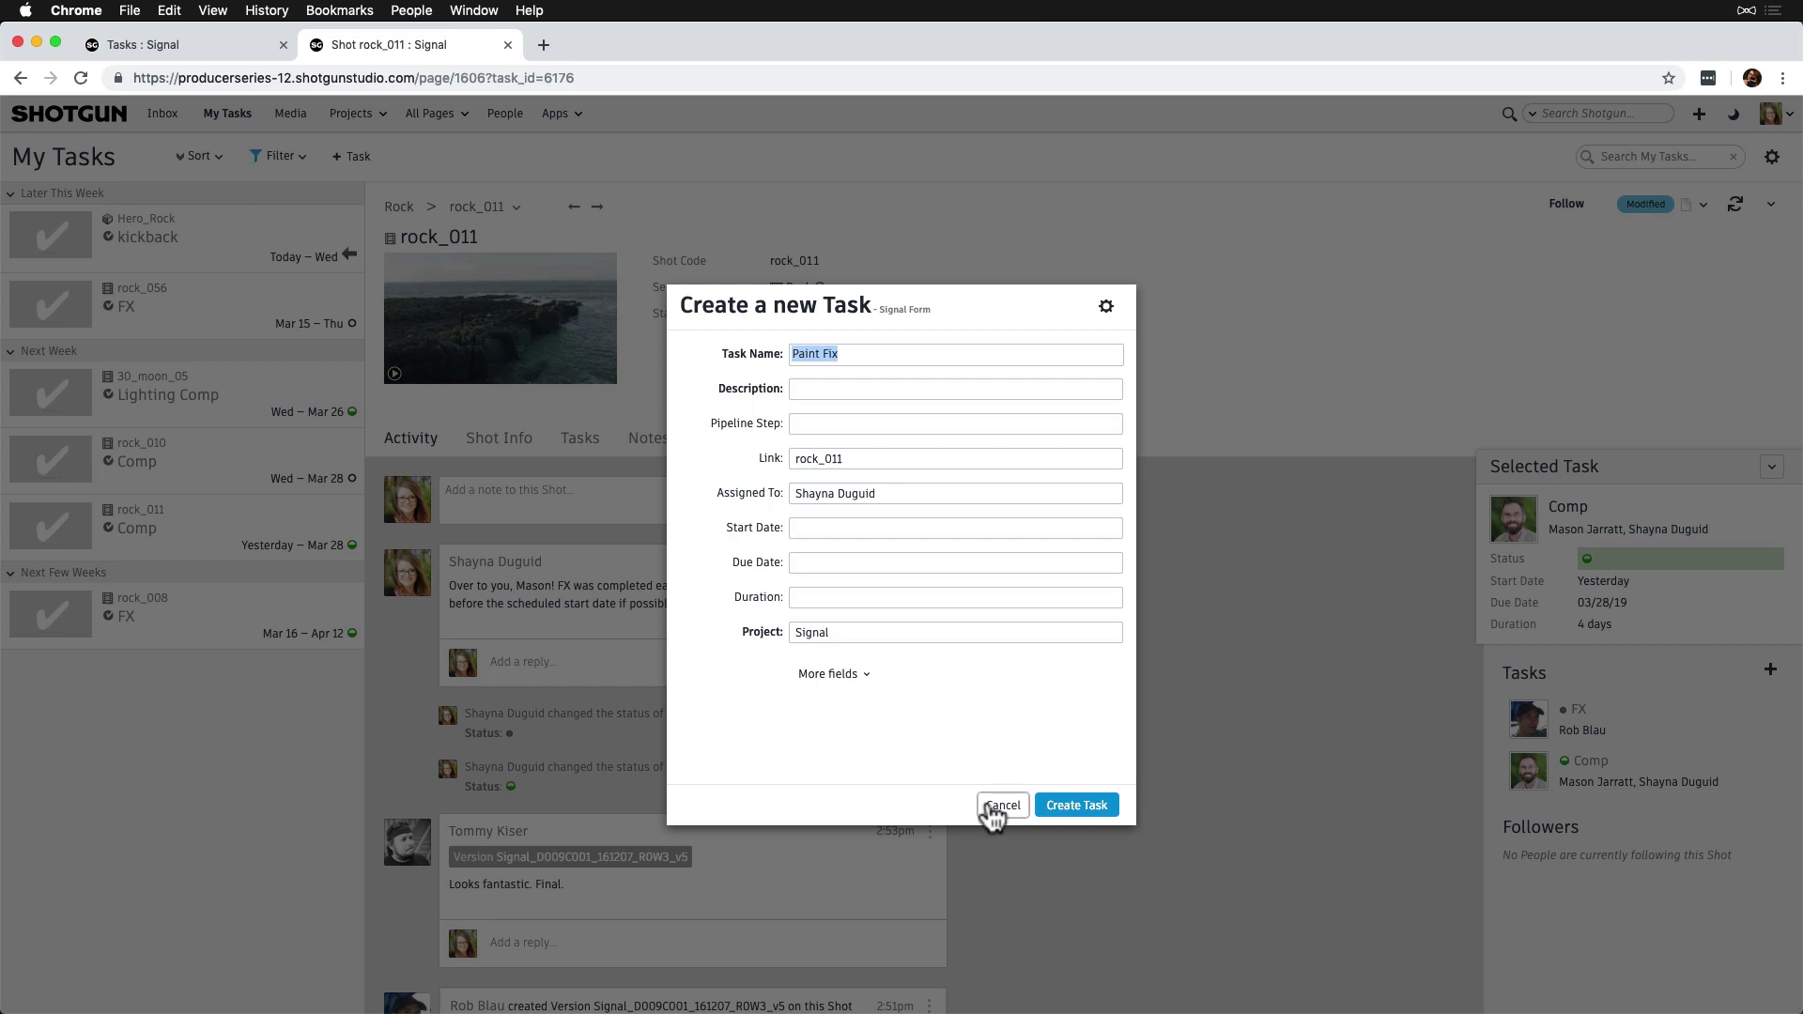
click(997, 805)
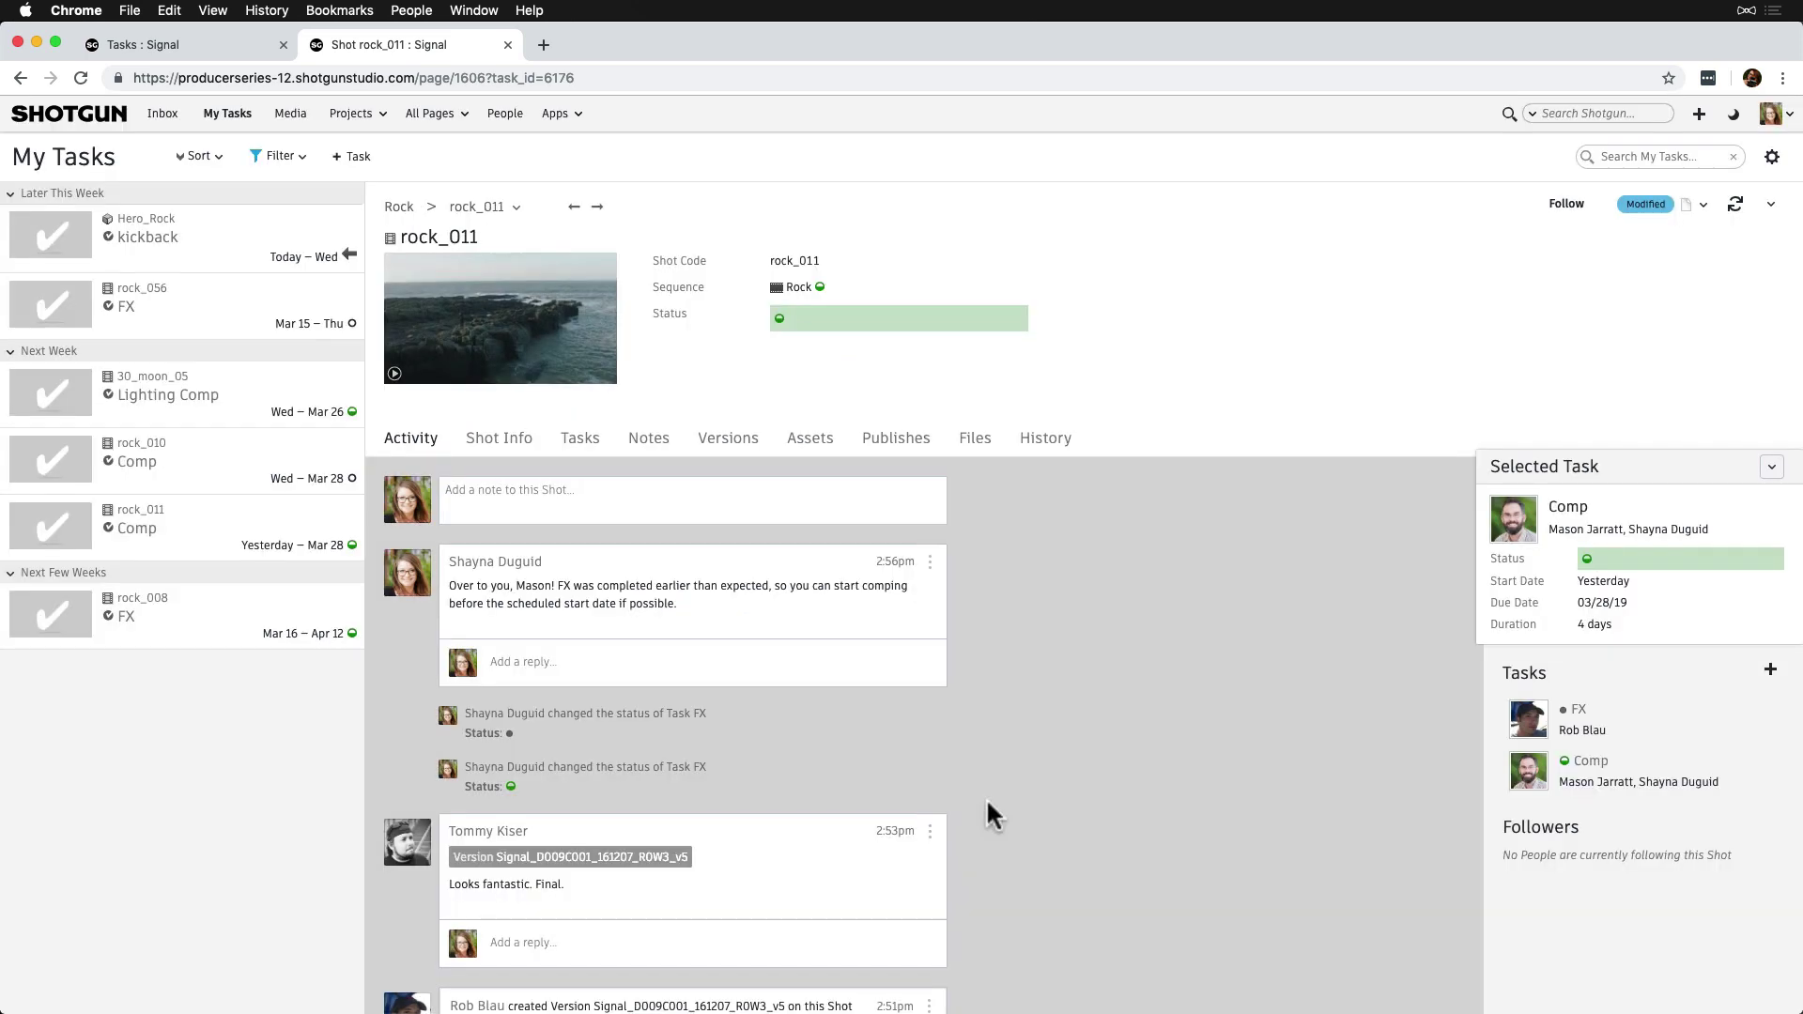
click(1630, 158)
text(rock_011)
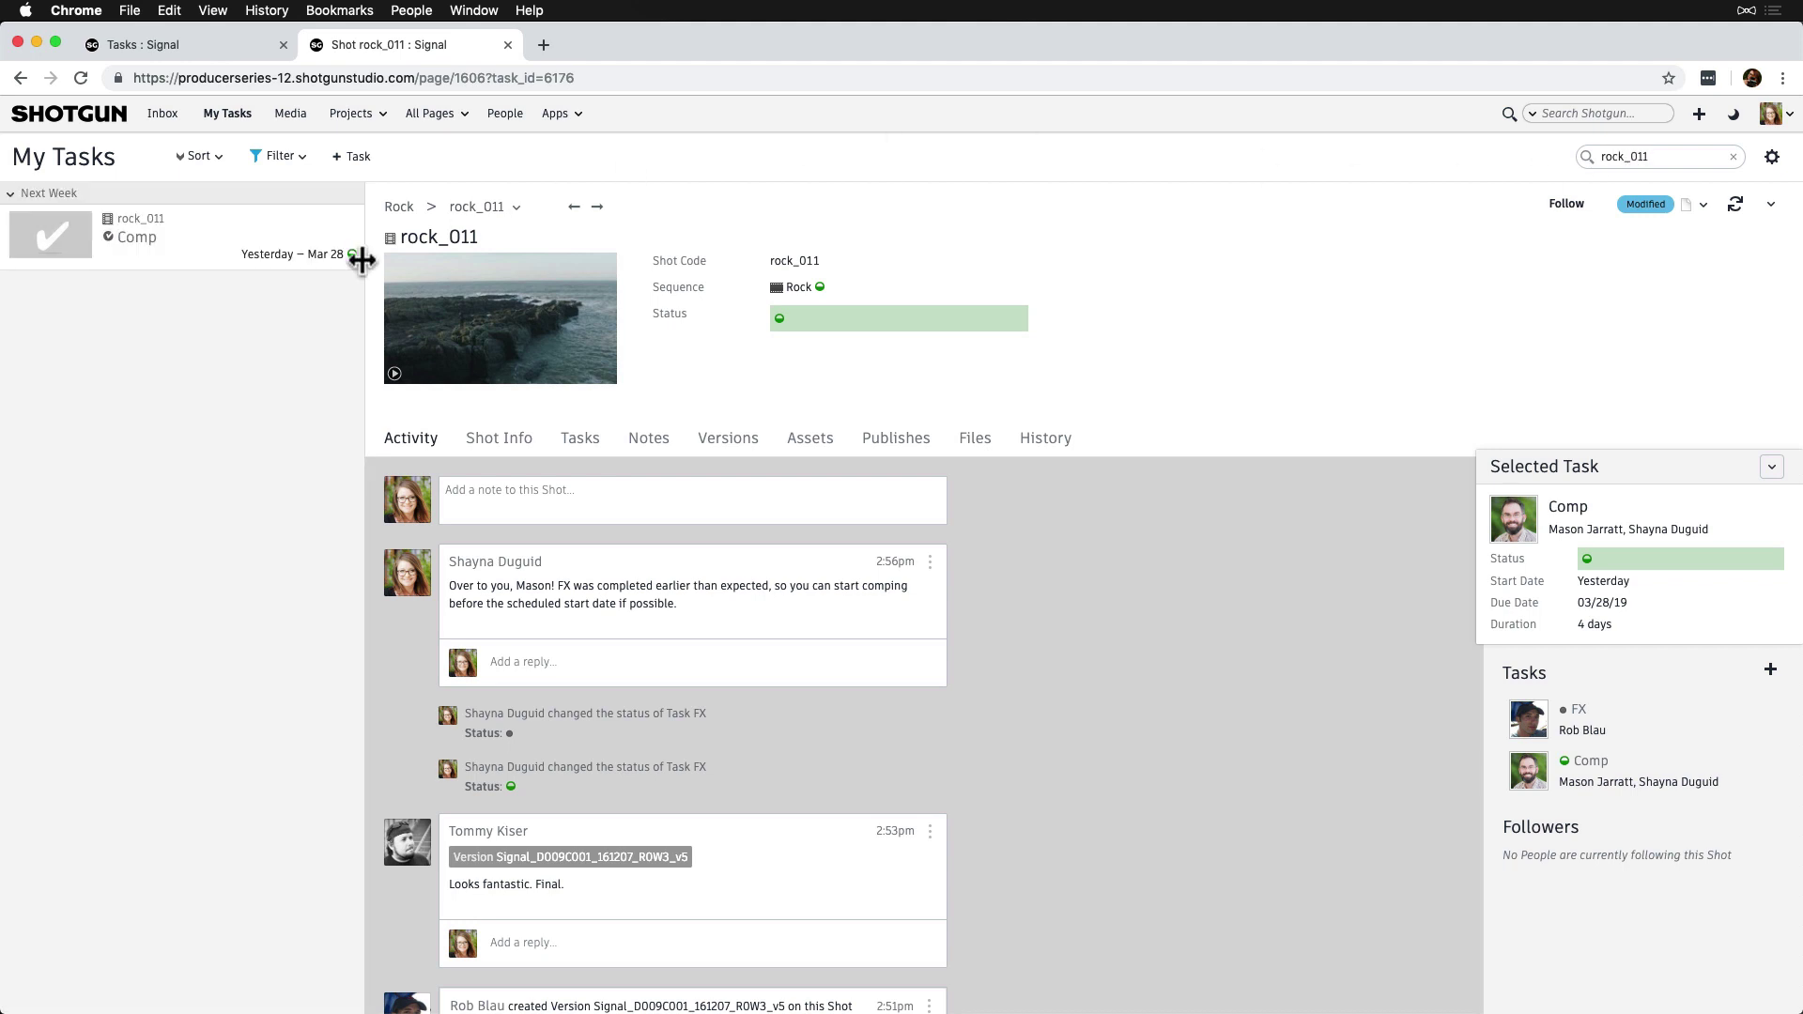
click(263, 250)
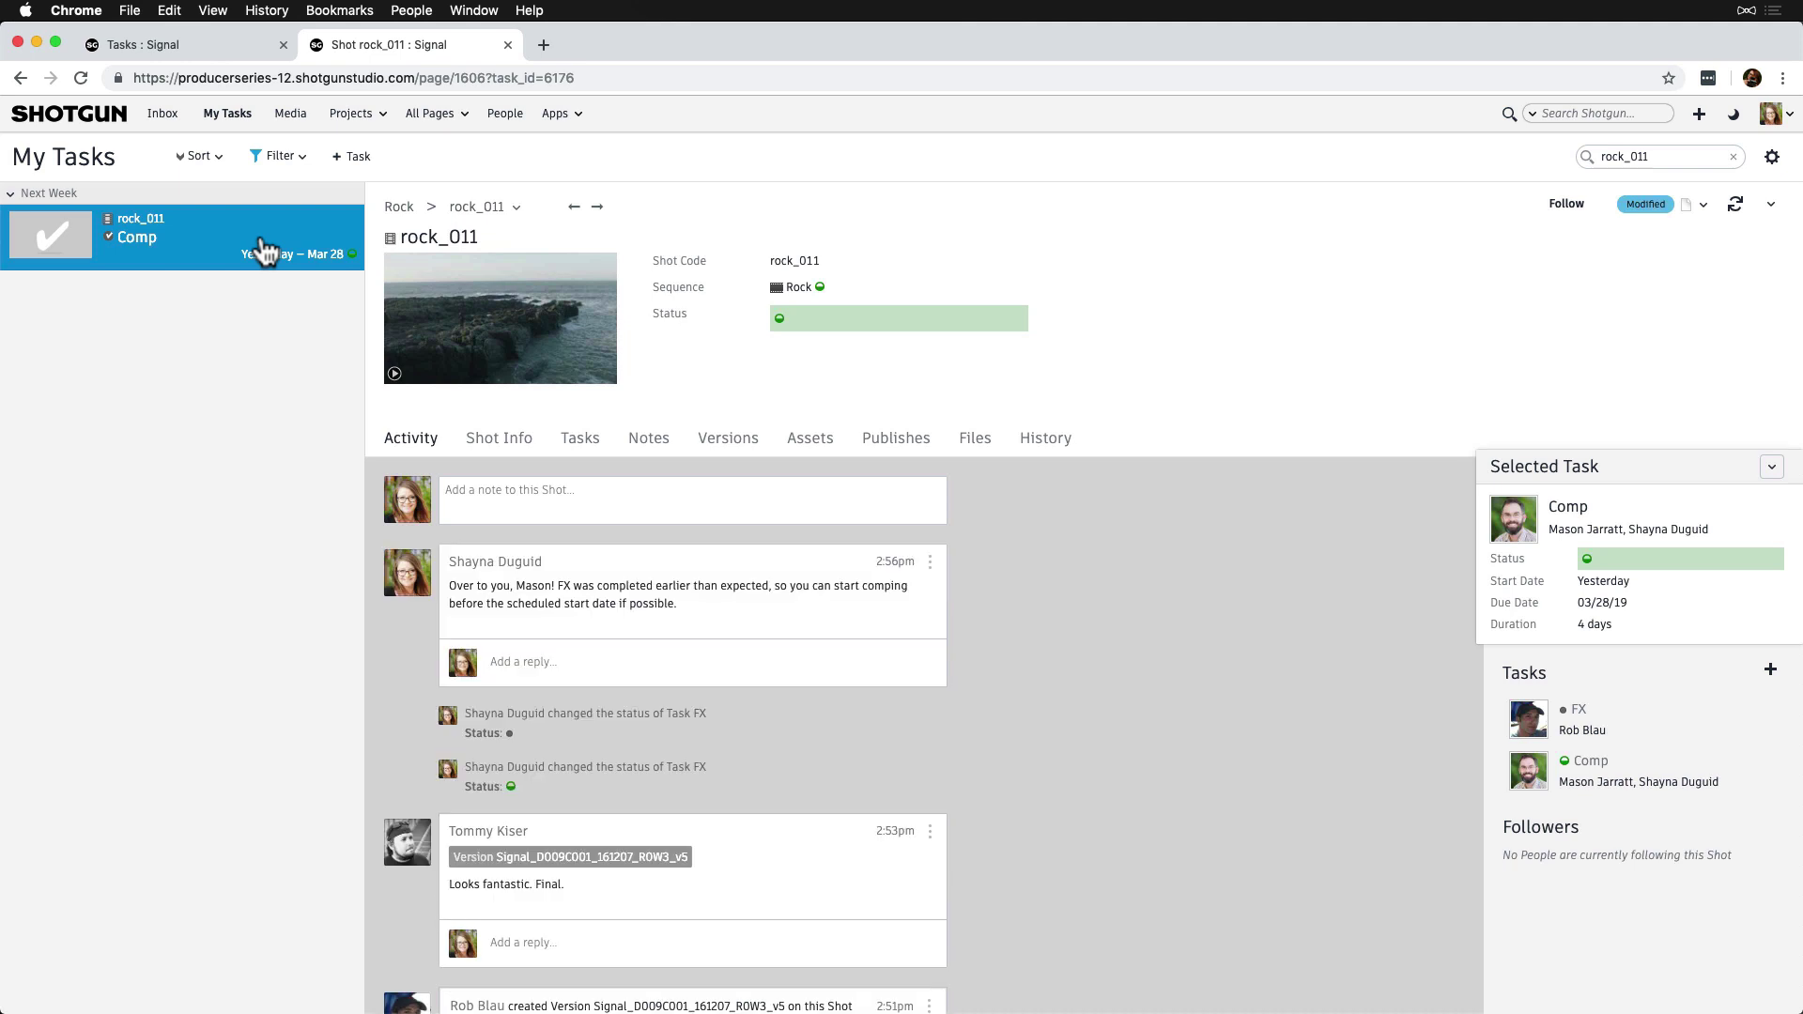
click(1732, 157)
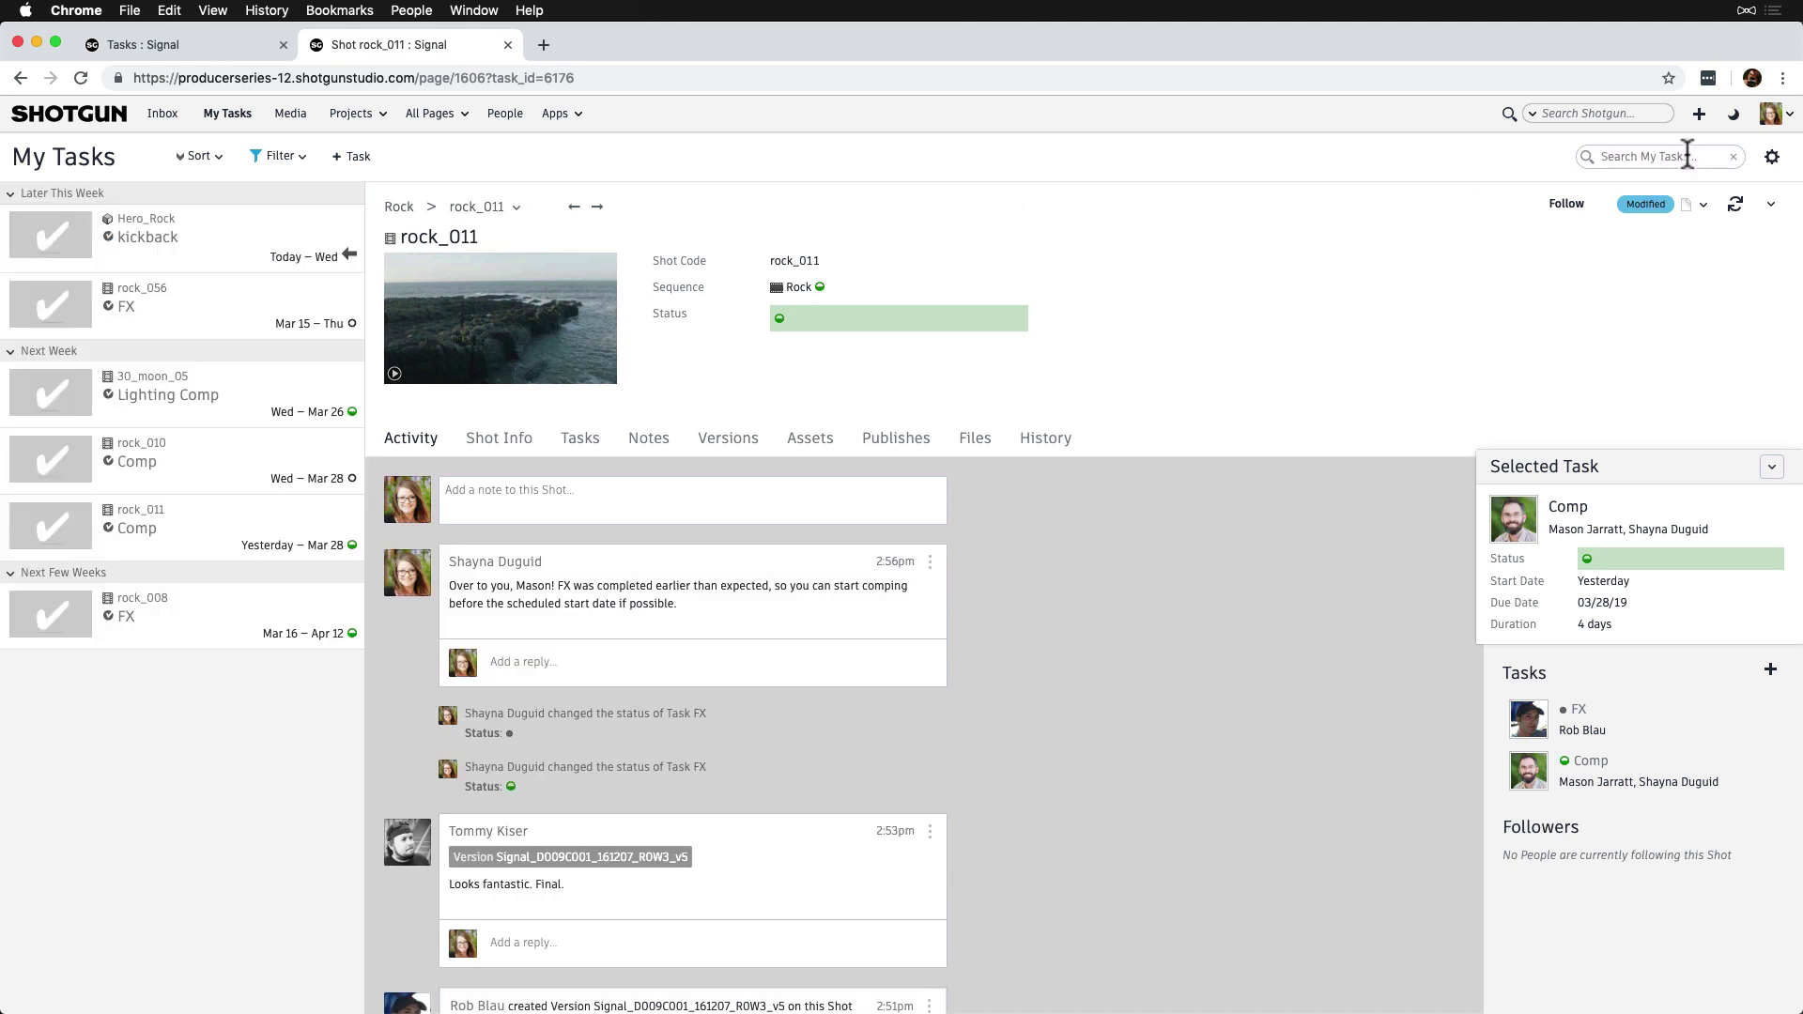
click(303, 158)
click(207, 663)
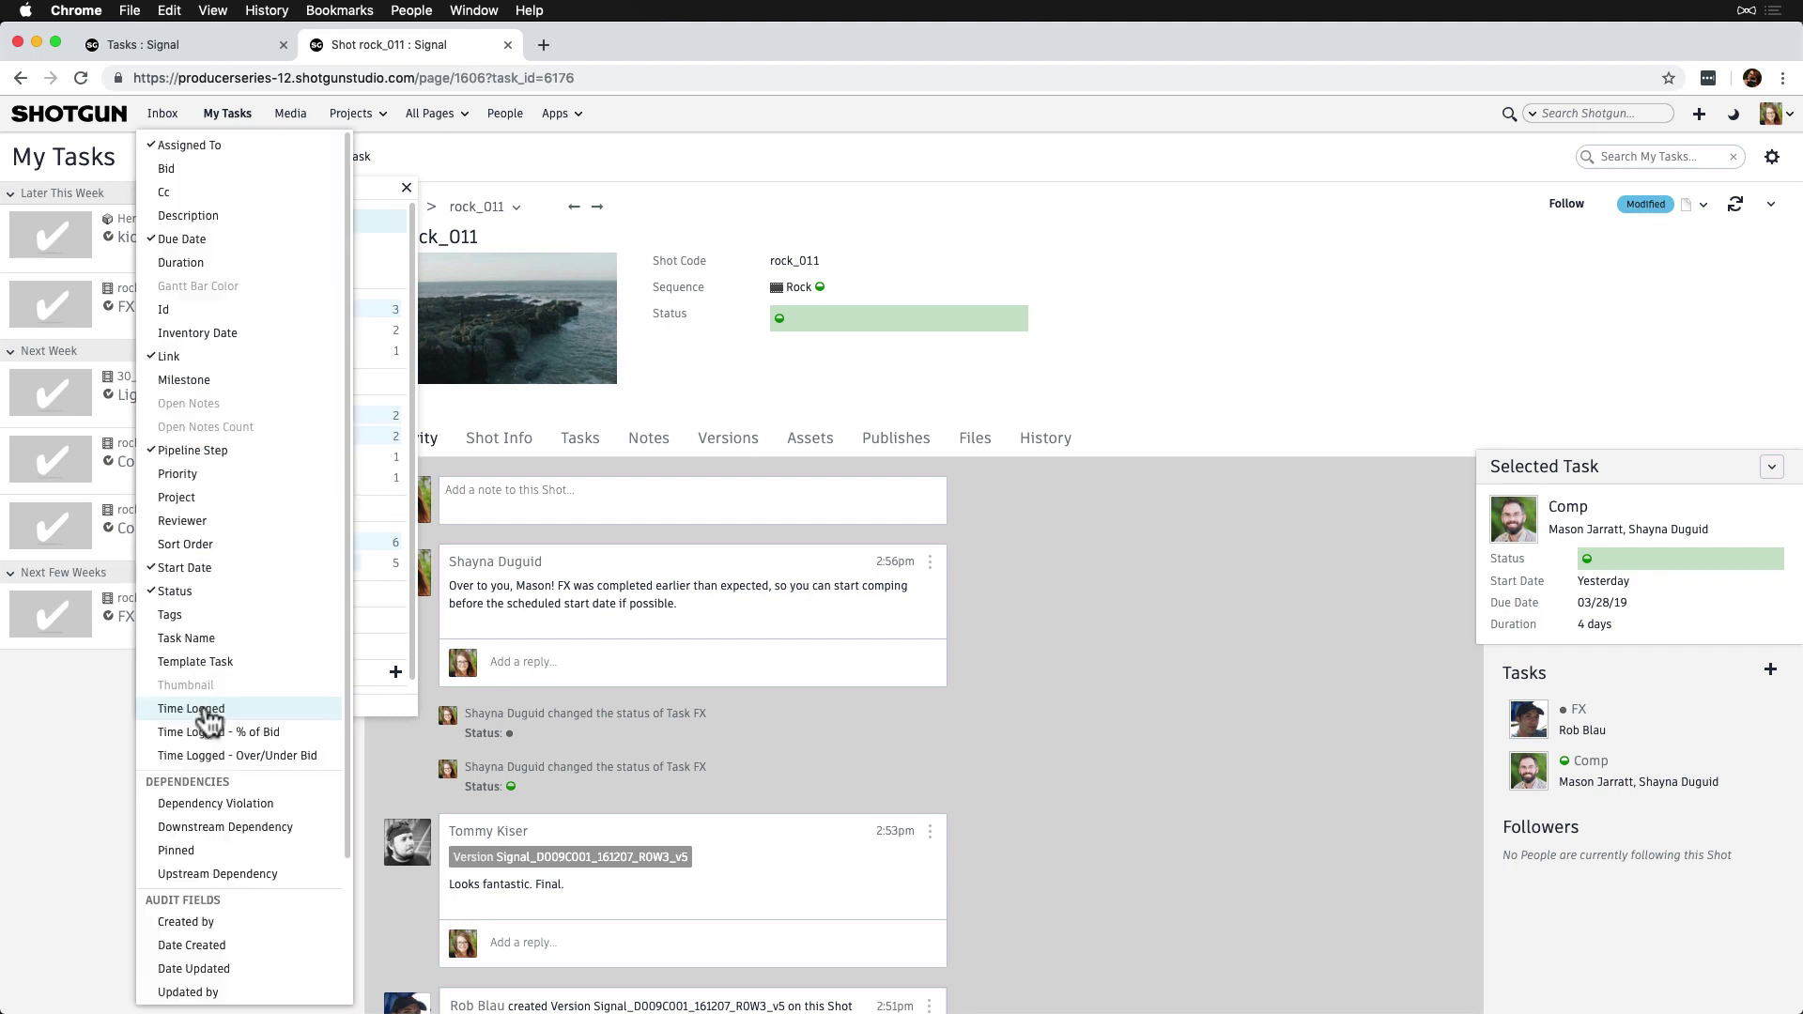
click(407, 191)
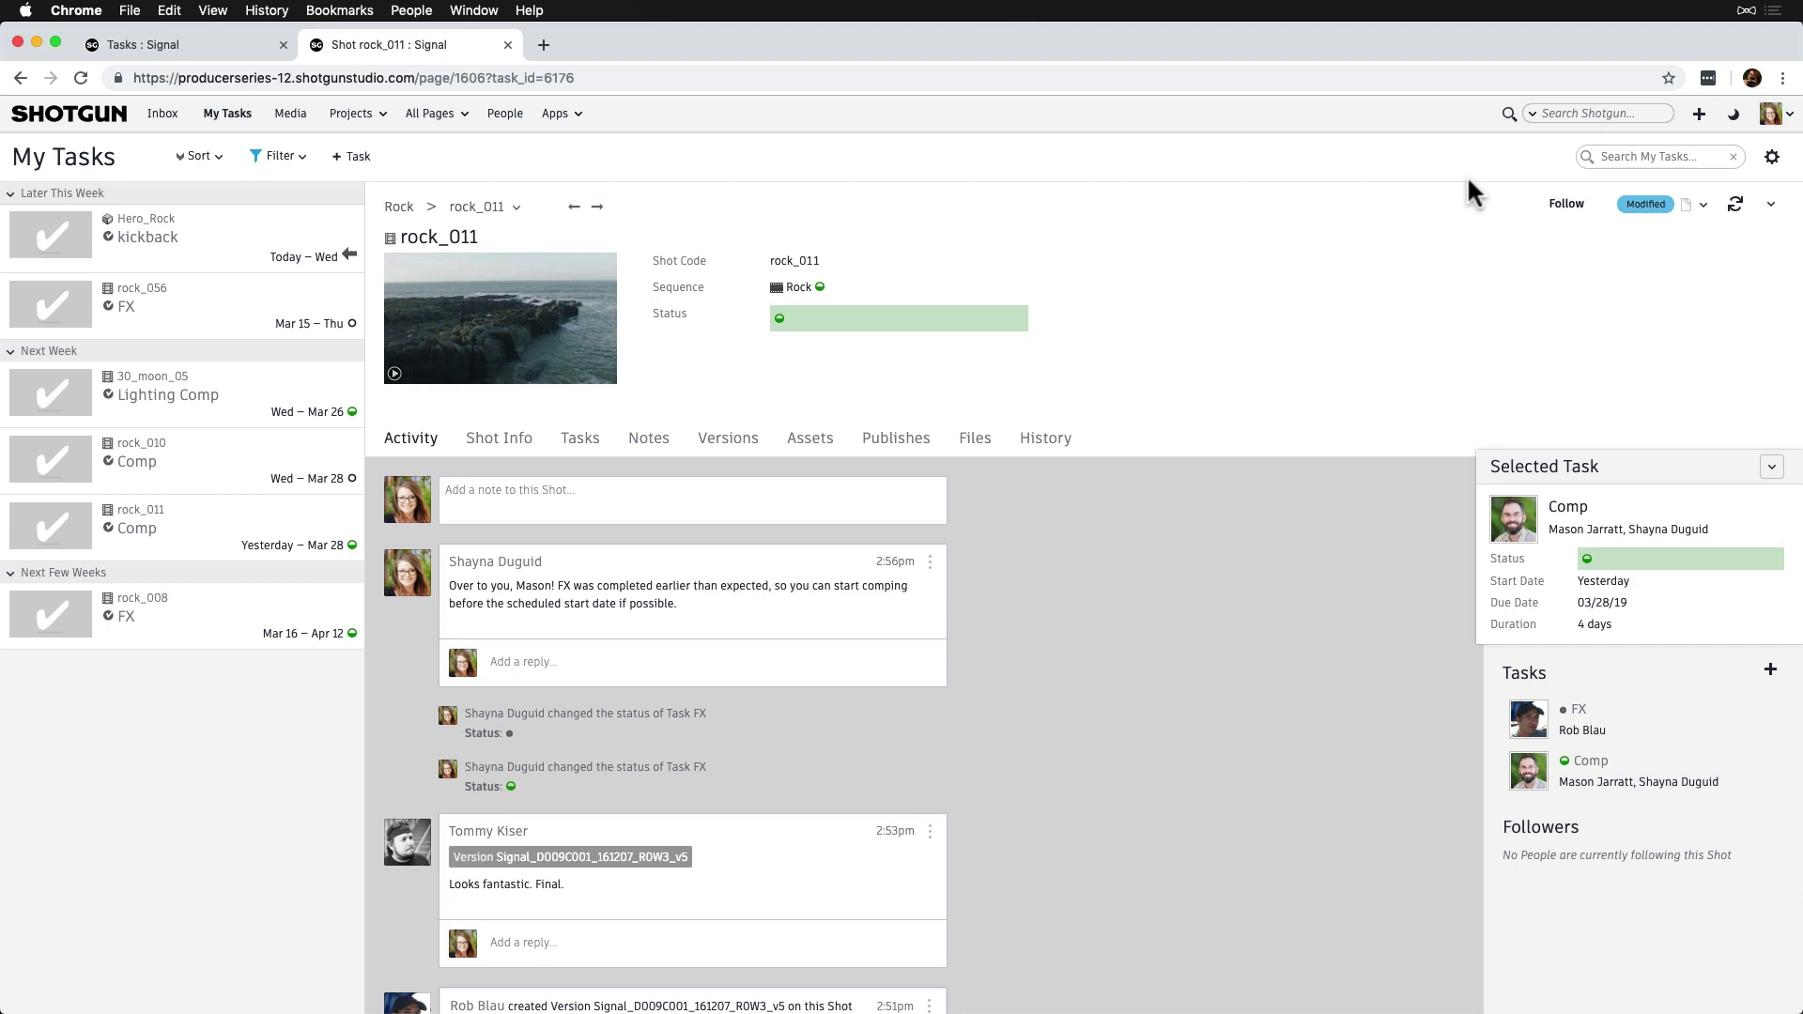
Save the current My Tasks filters and sort as the default from the settings gear.
click(1772, 158)
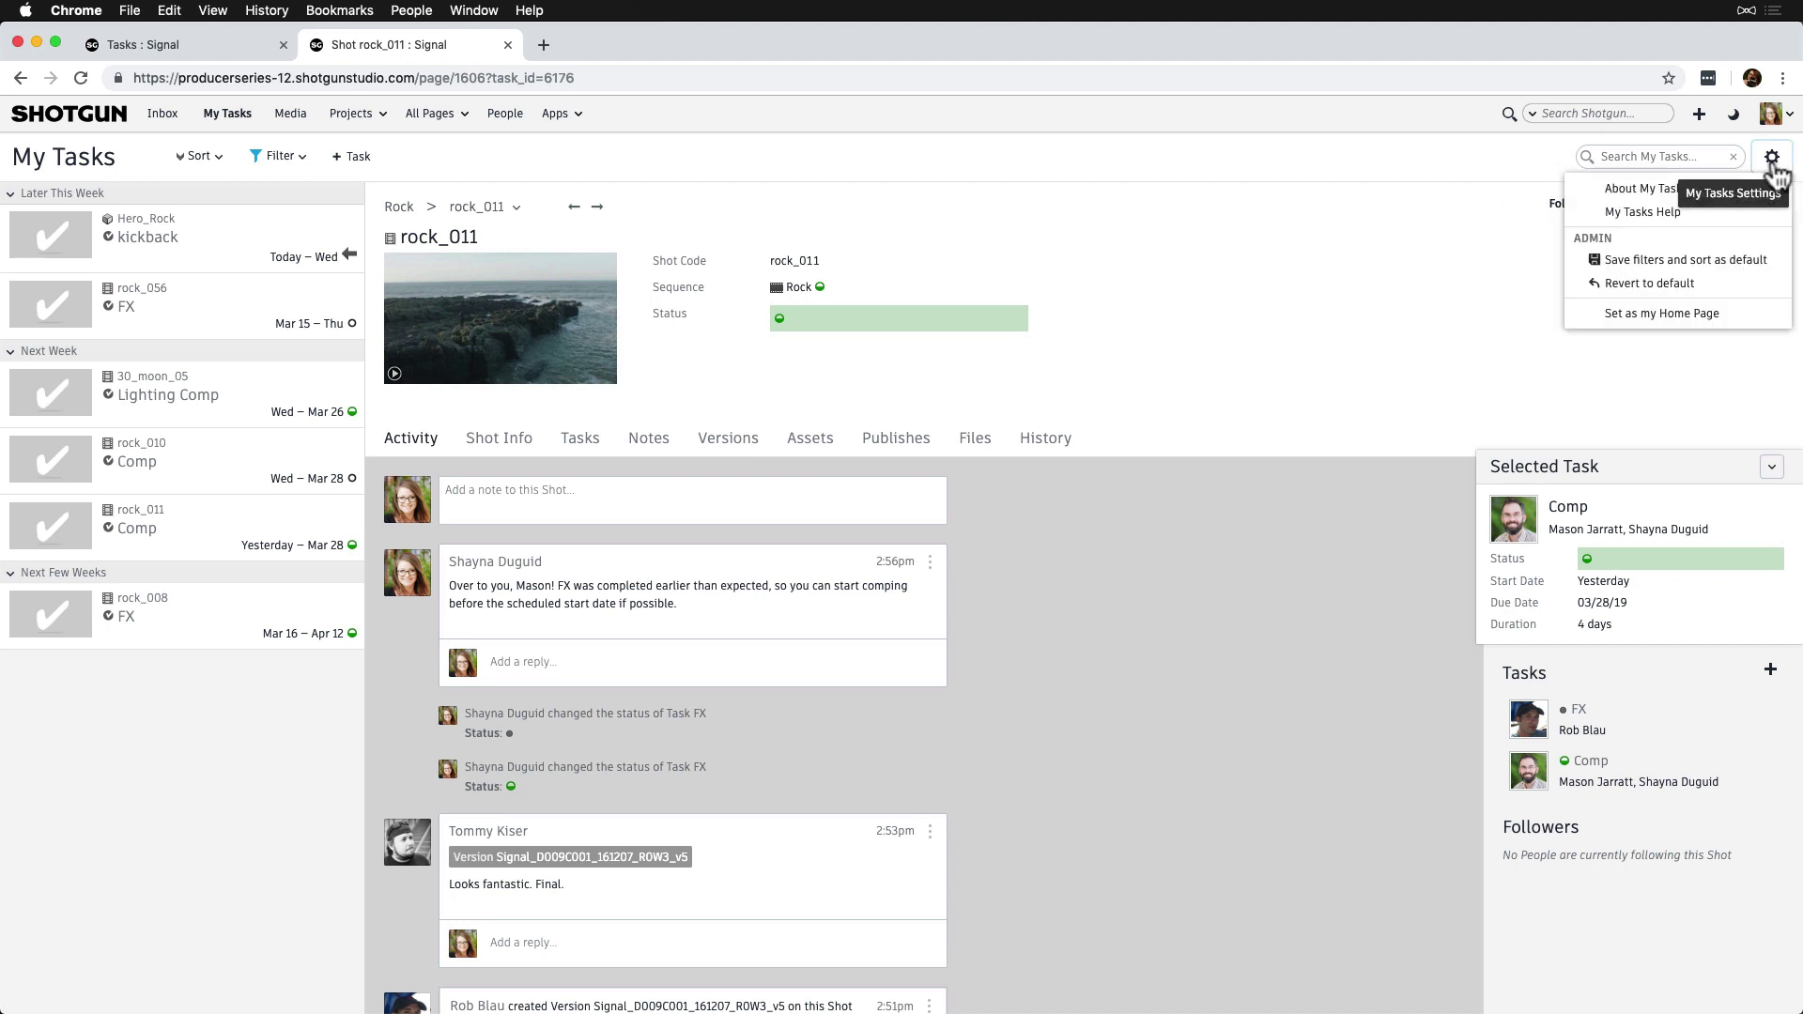
click(1685, 267)
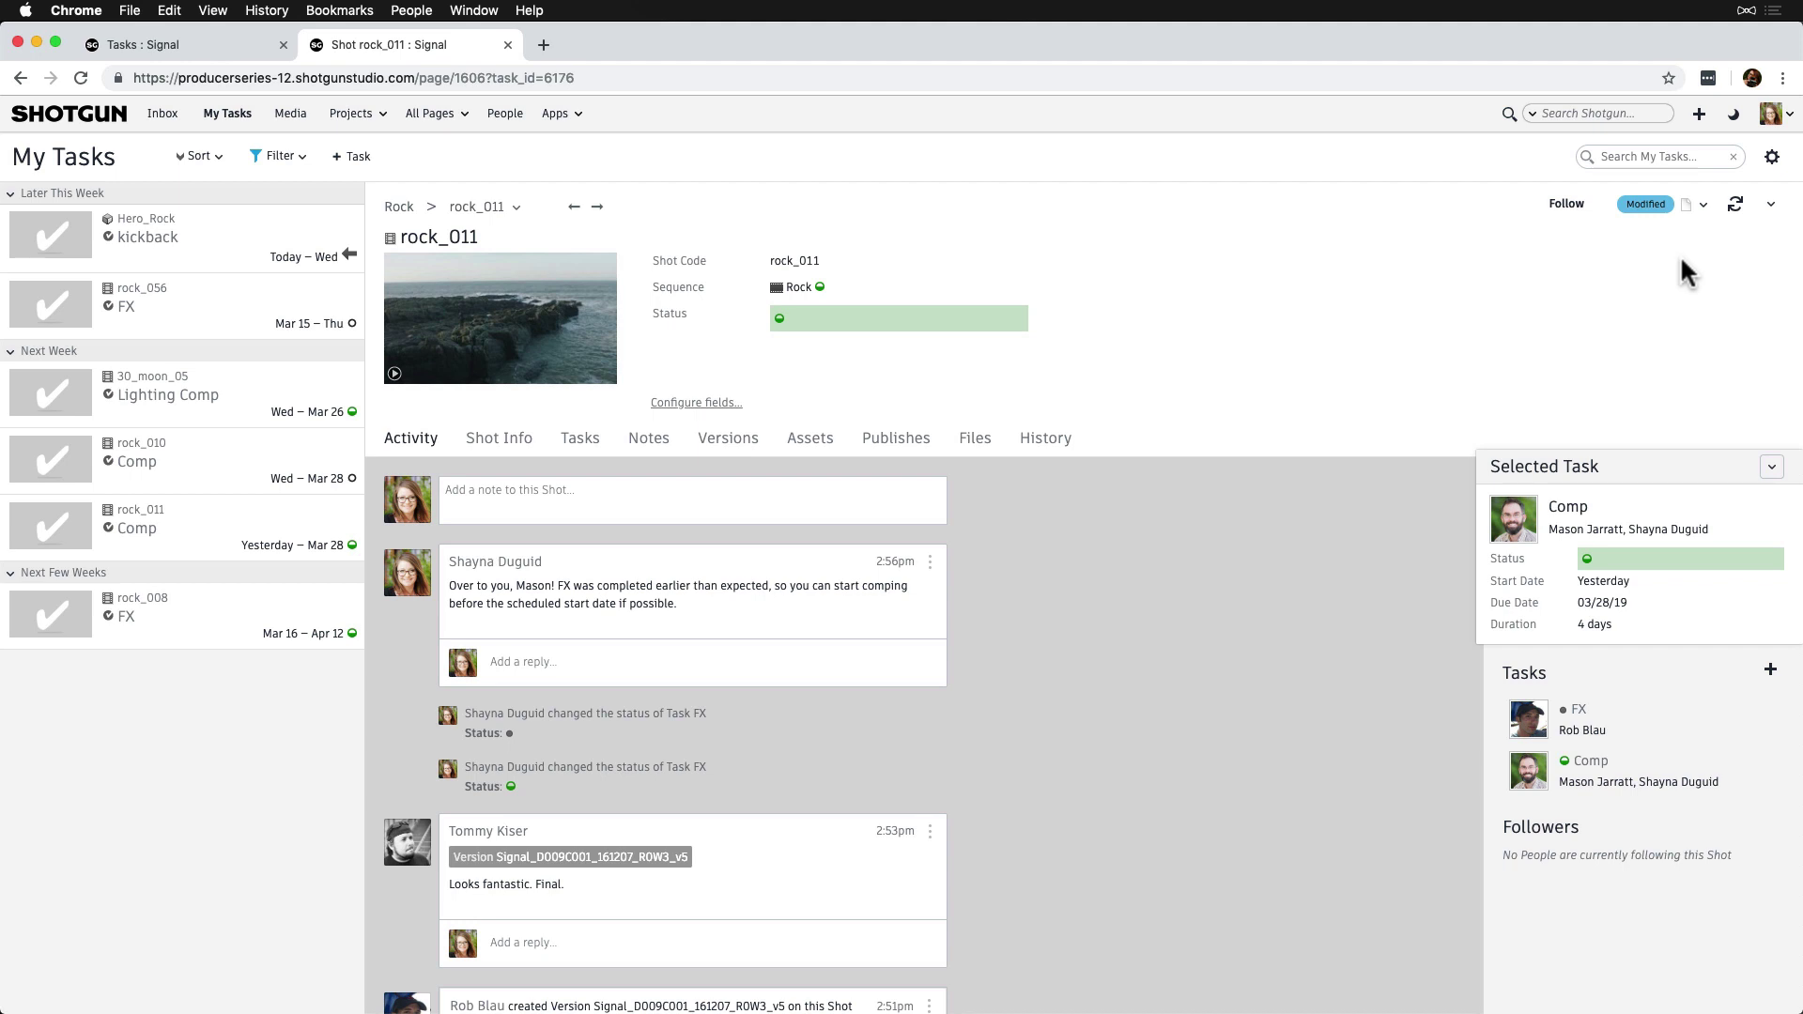
In the Signal task list, use Edit Assigned To in Remove mode to drop one artist from the tasks.
click(212, 45)
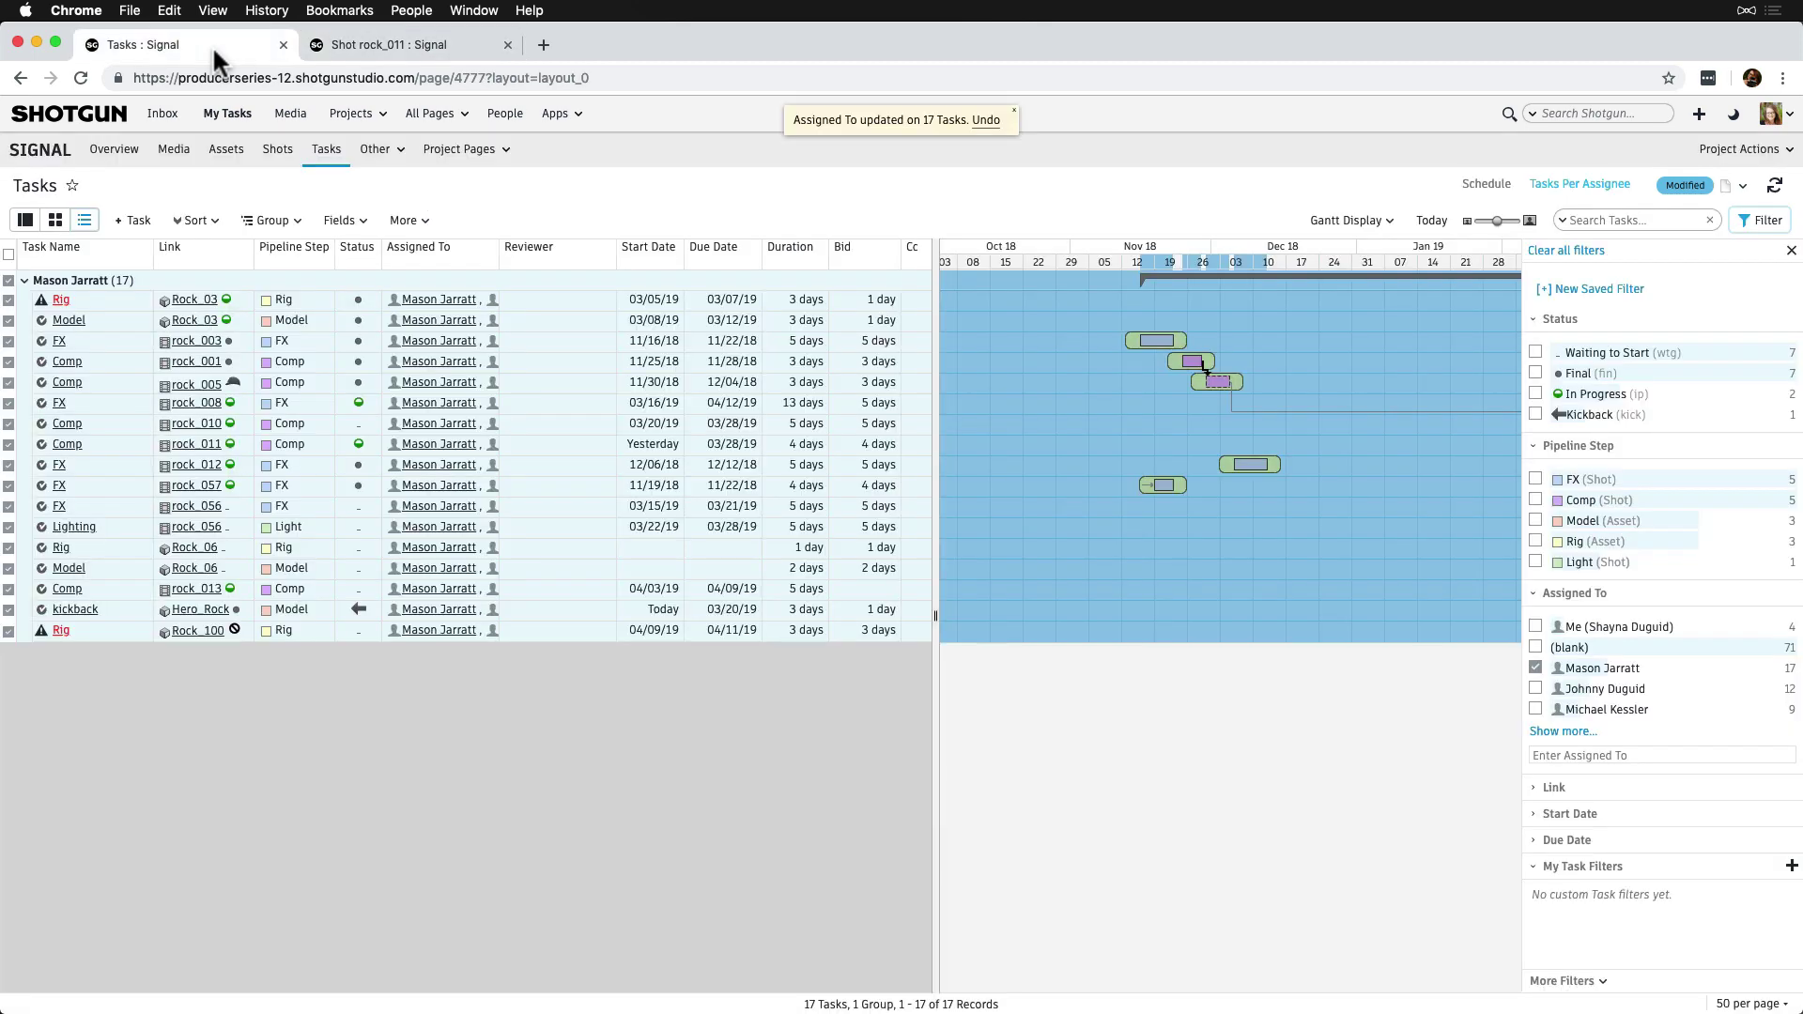
right_click(482, 294)
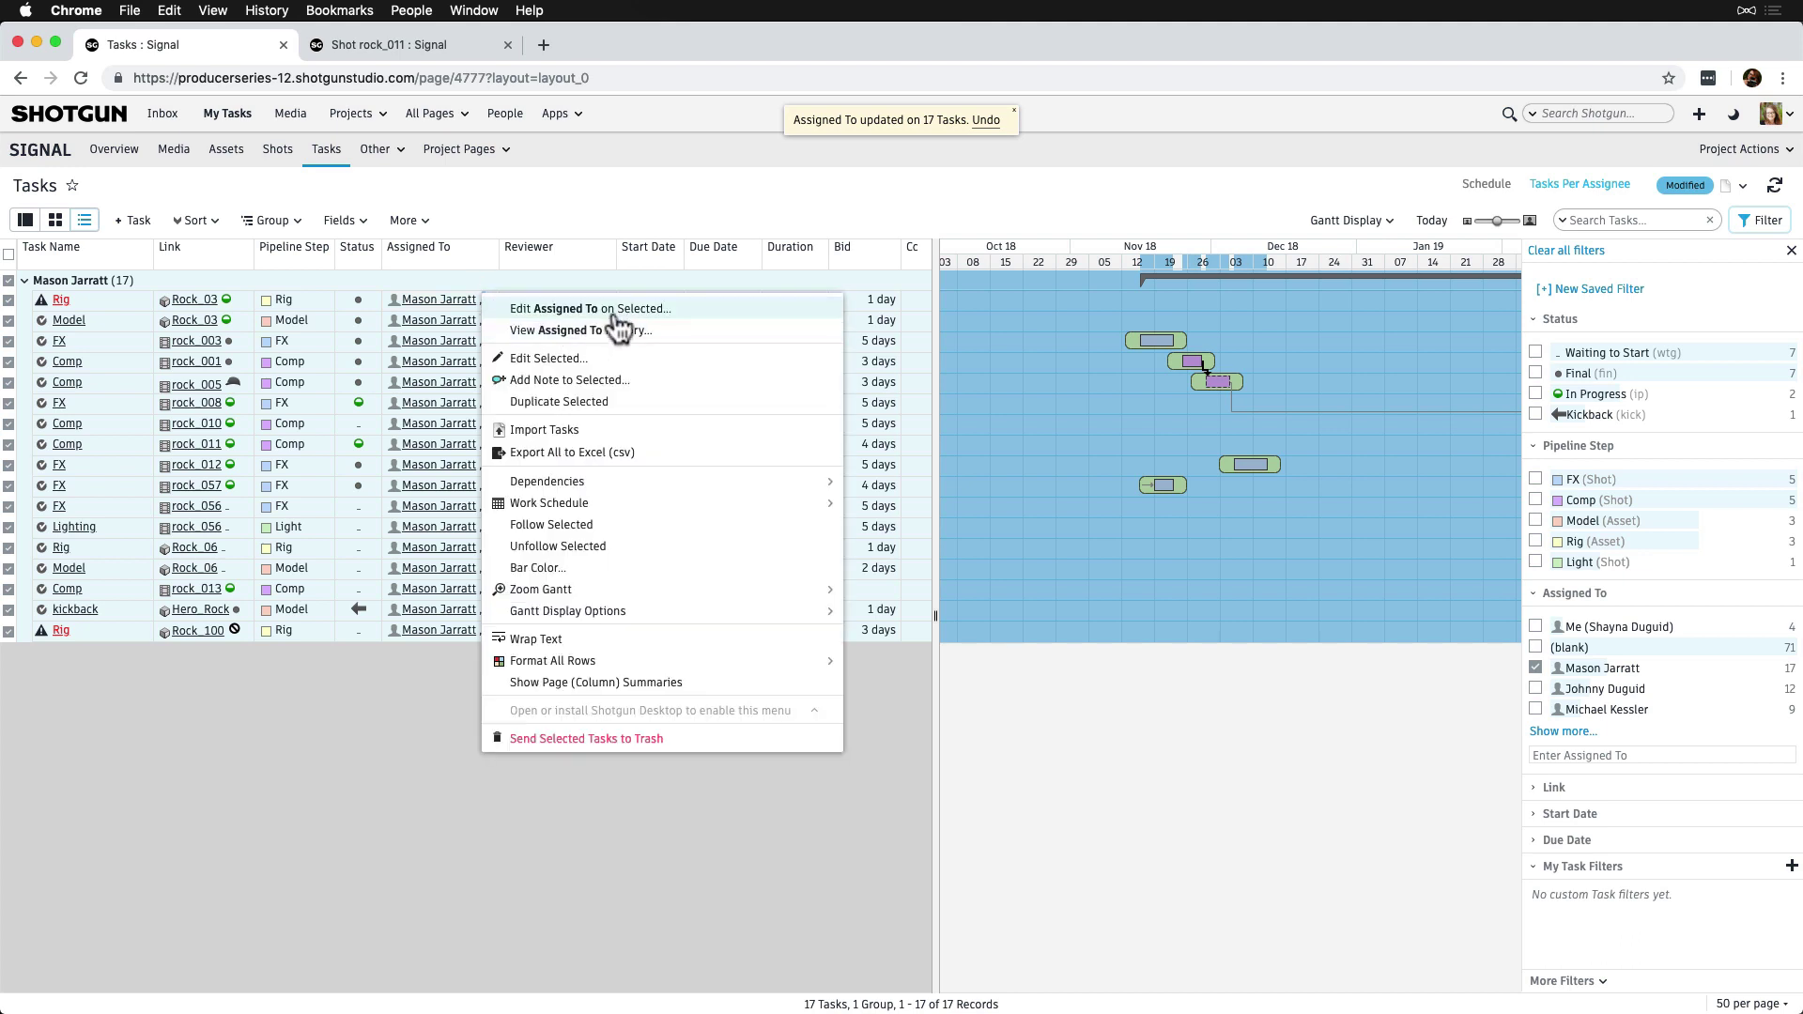
click(697, 324)
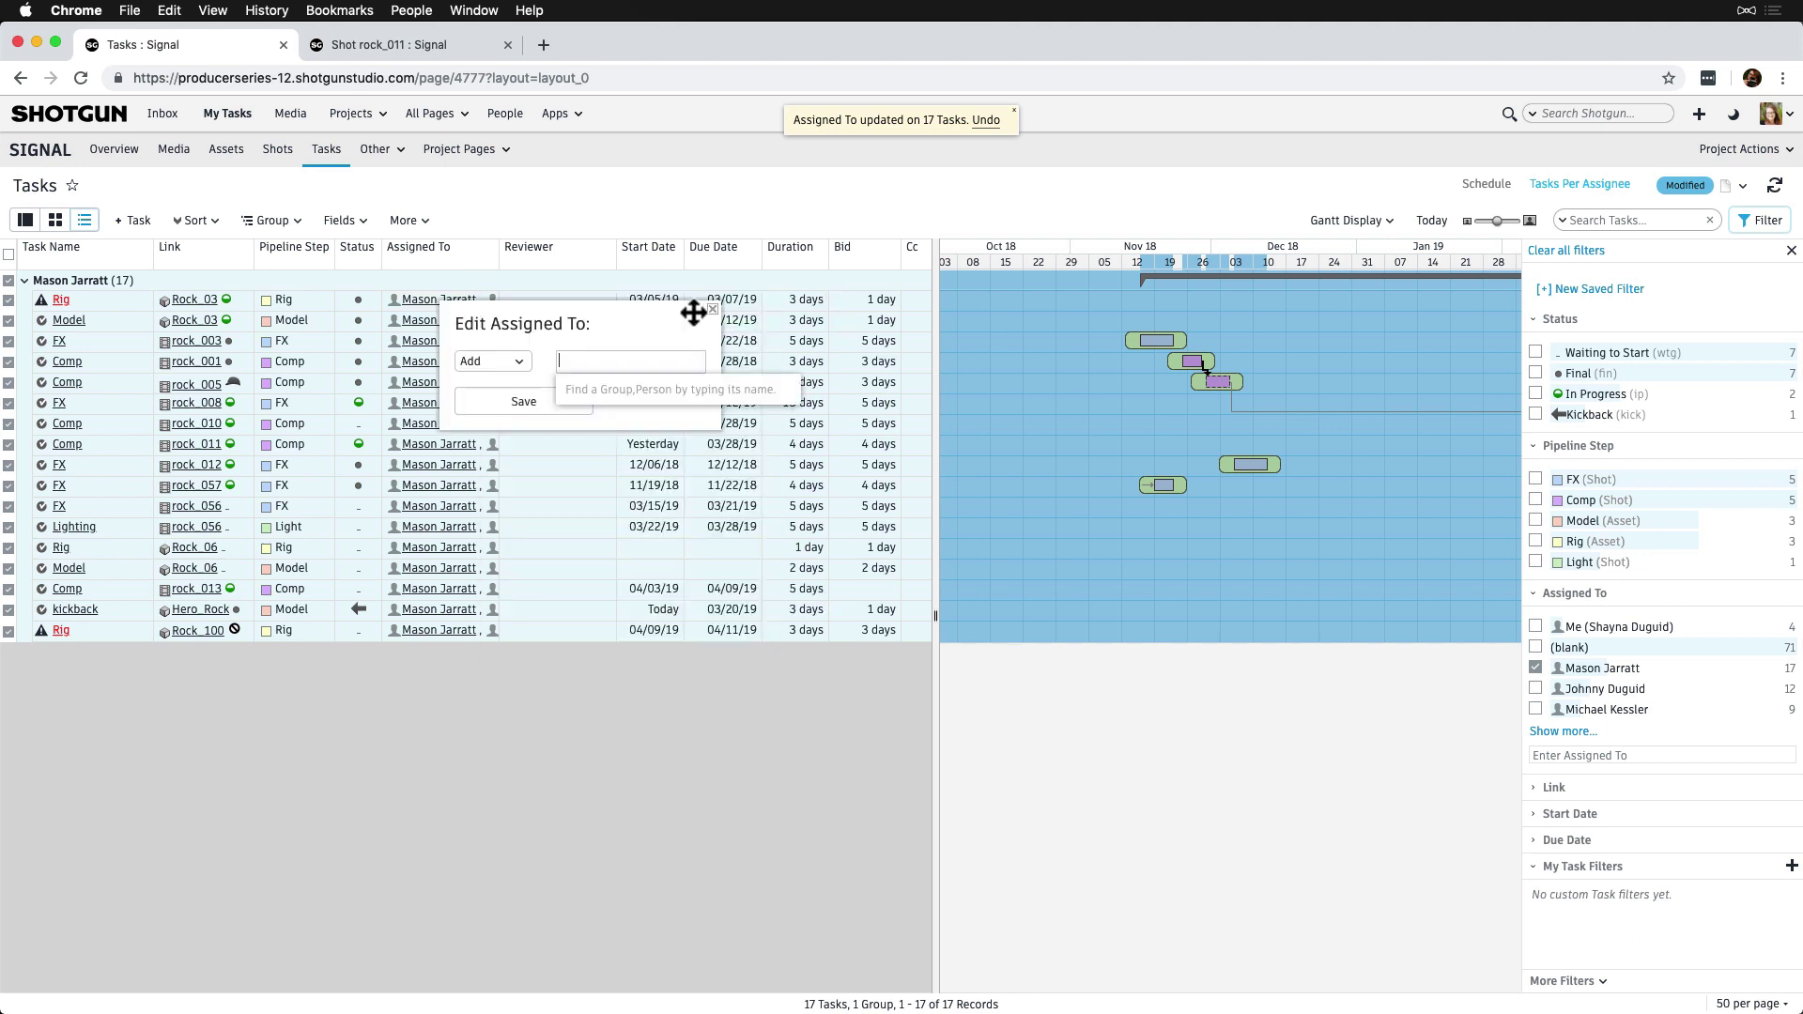
click(511, 360)
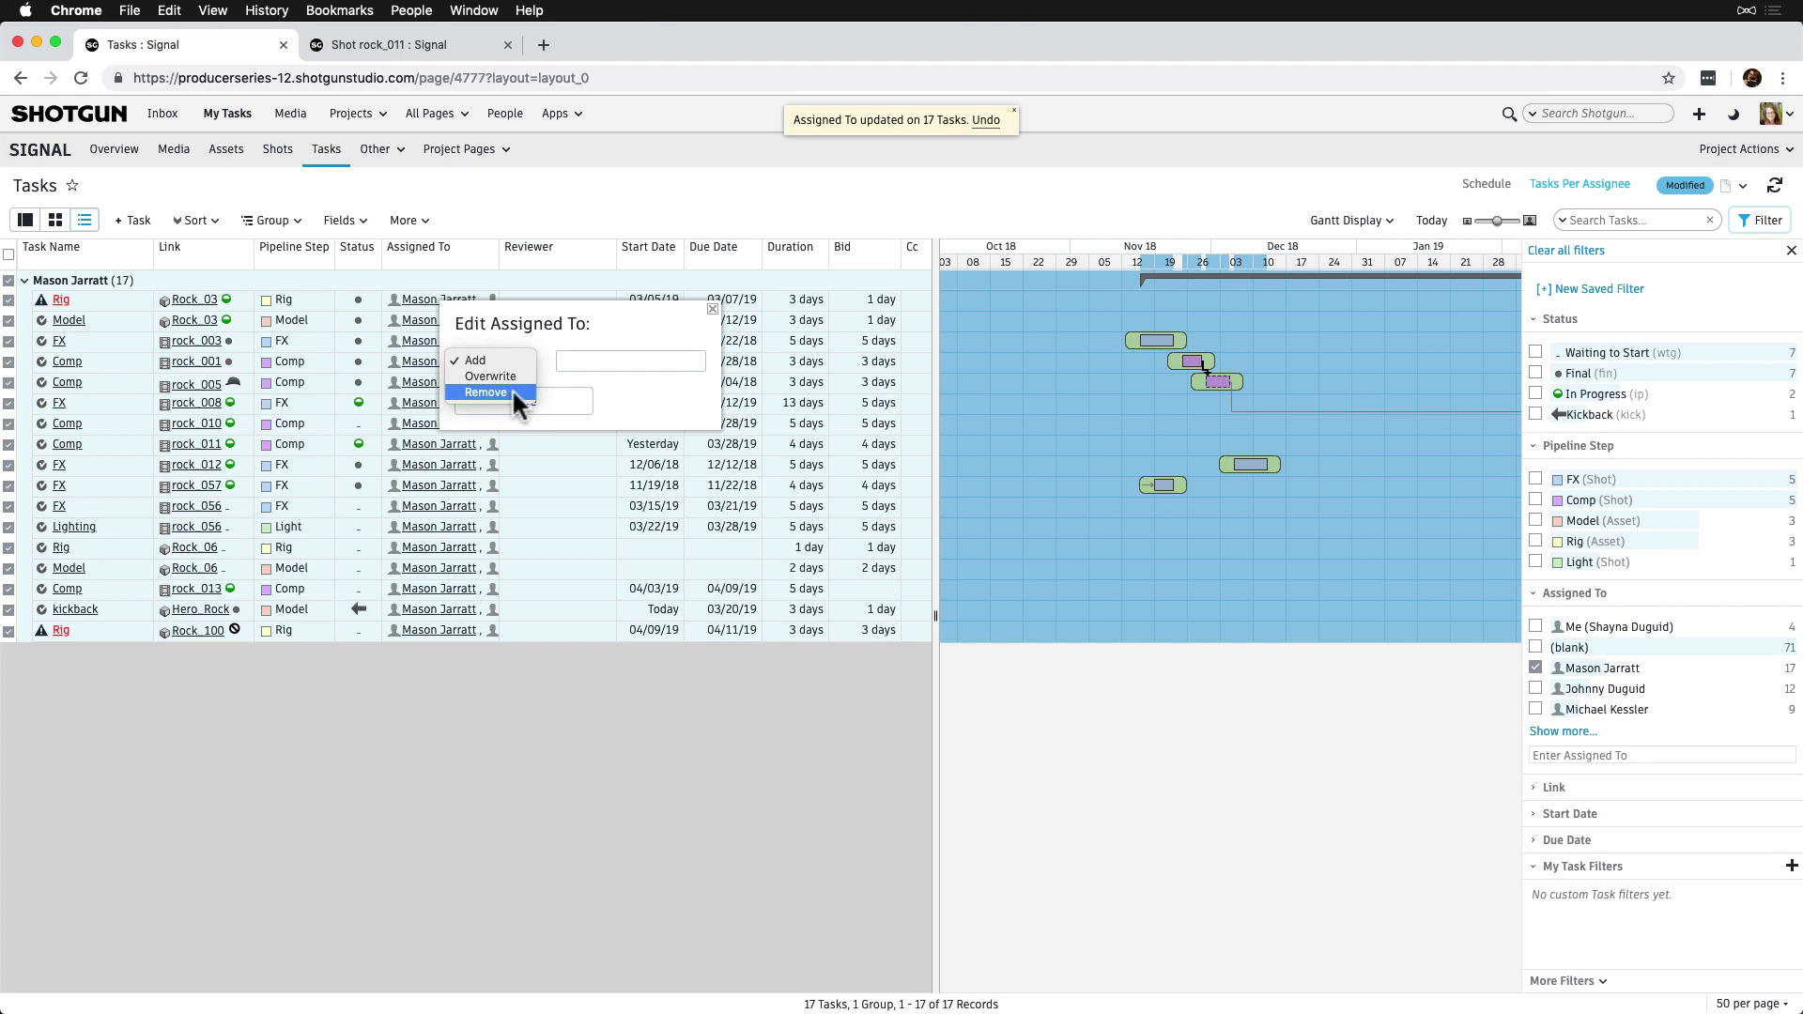
click(517, 392)
click(583, 363)
click(604, 389)
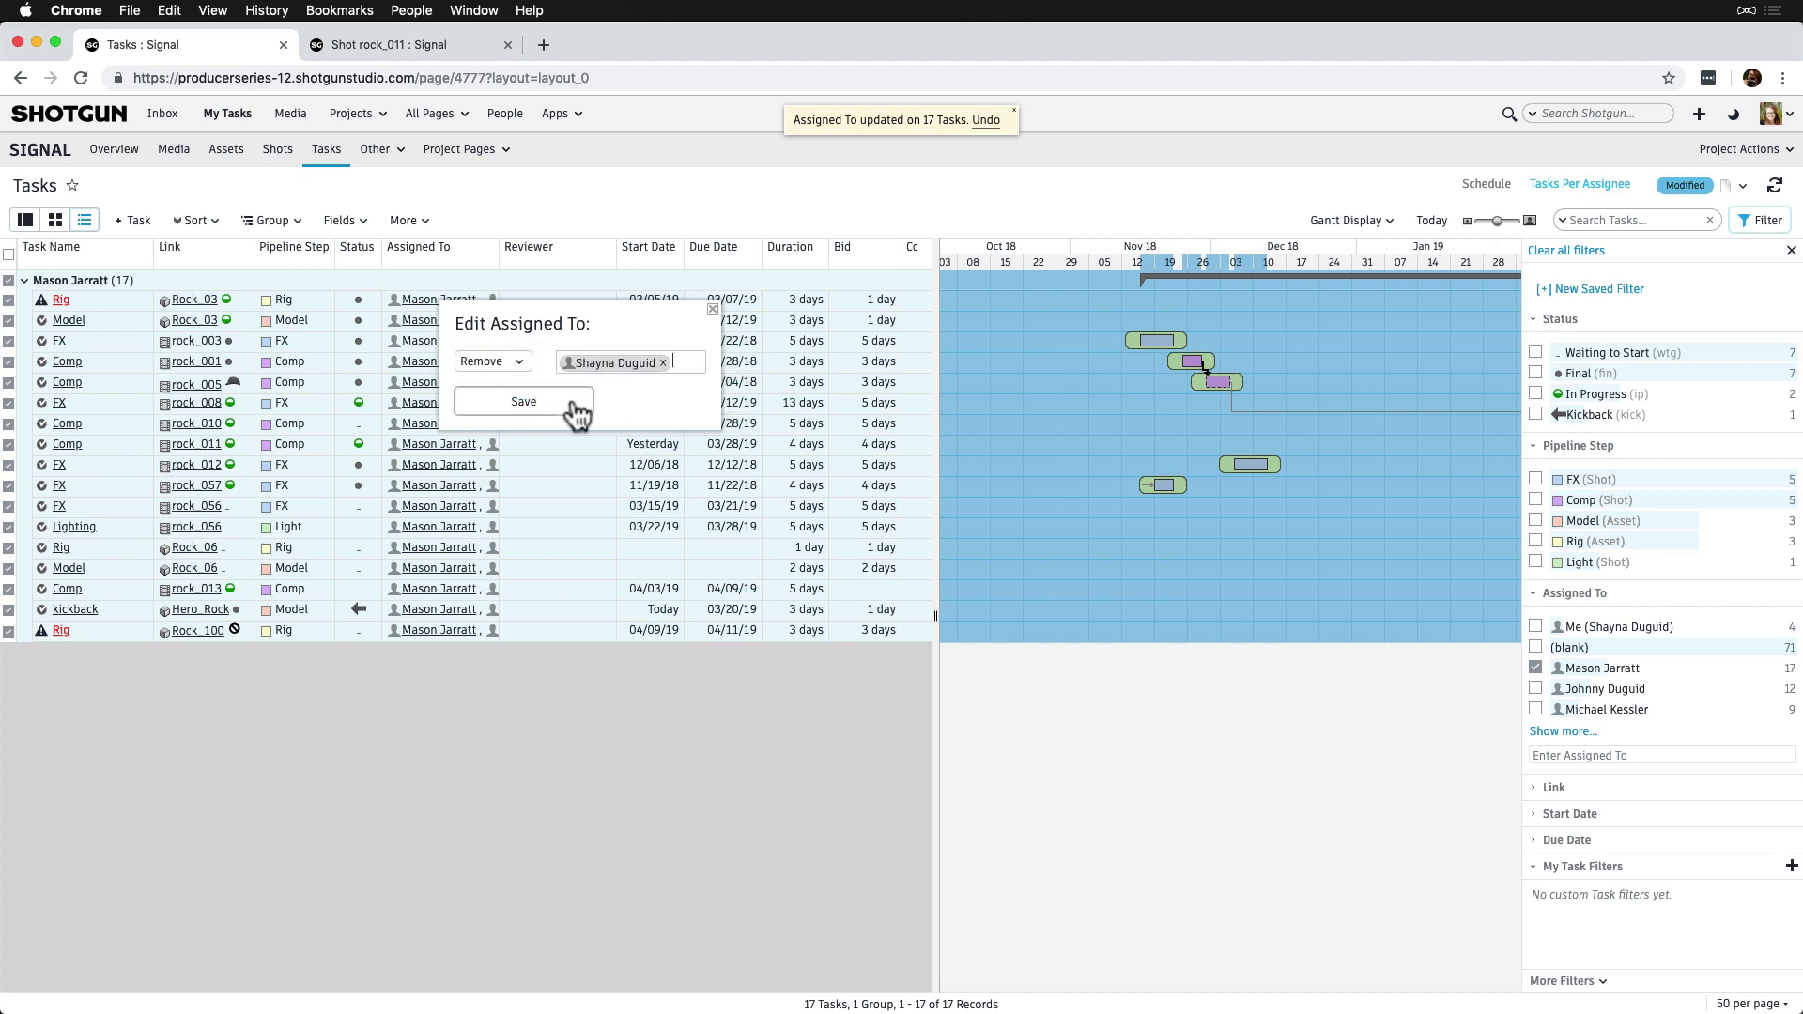
click(572, 405)
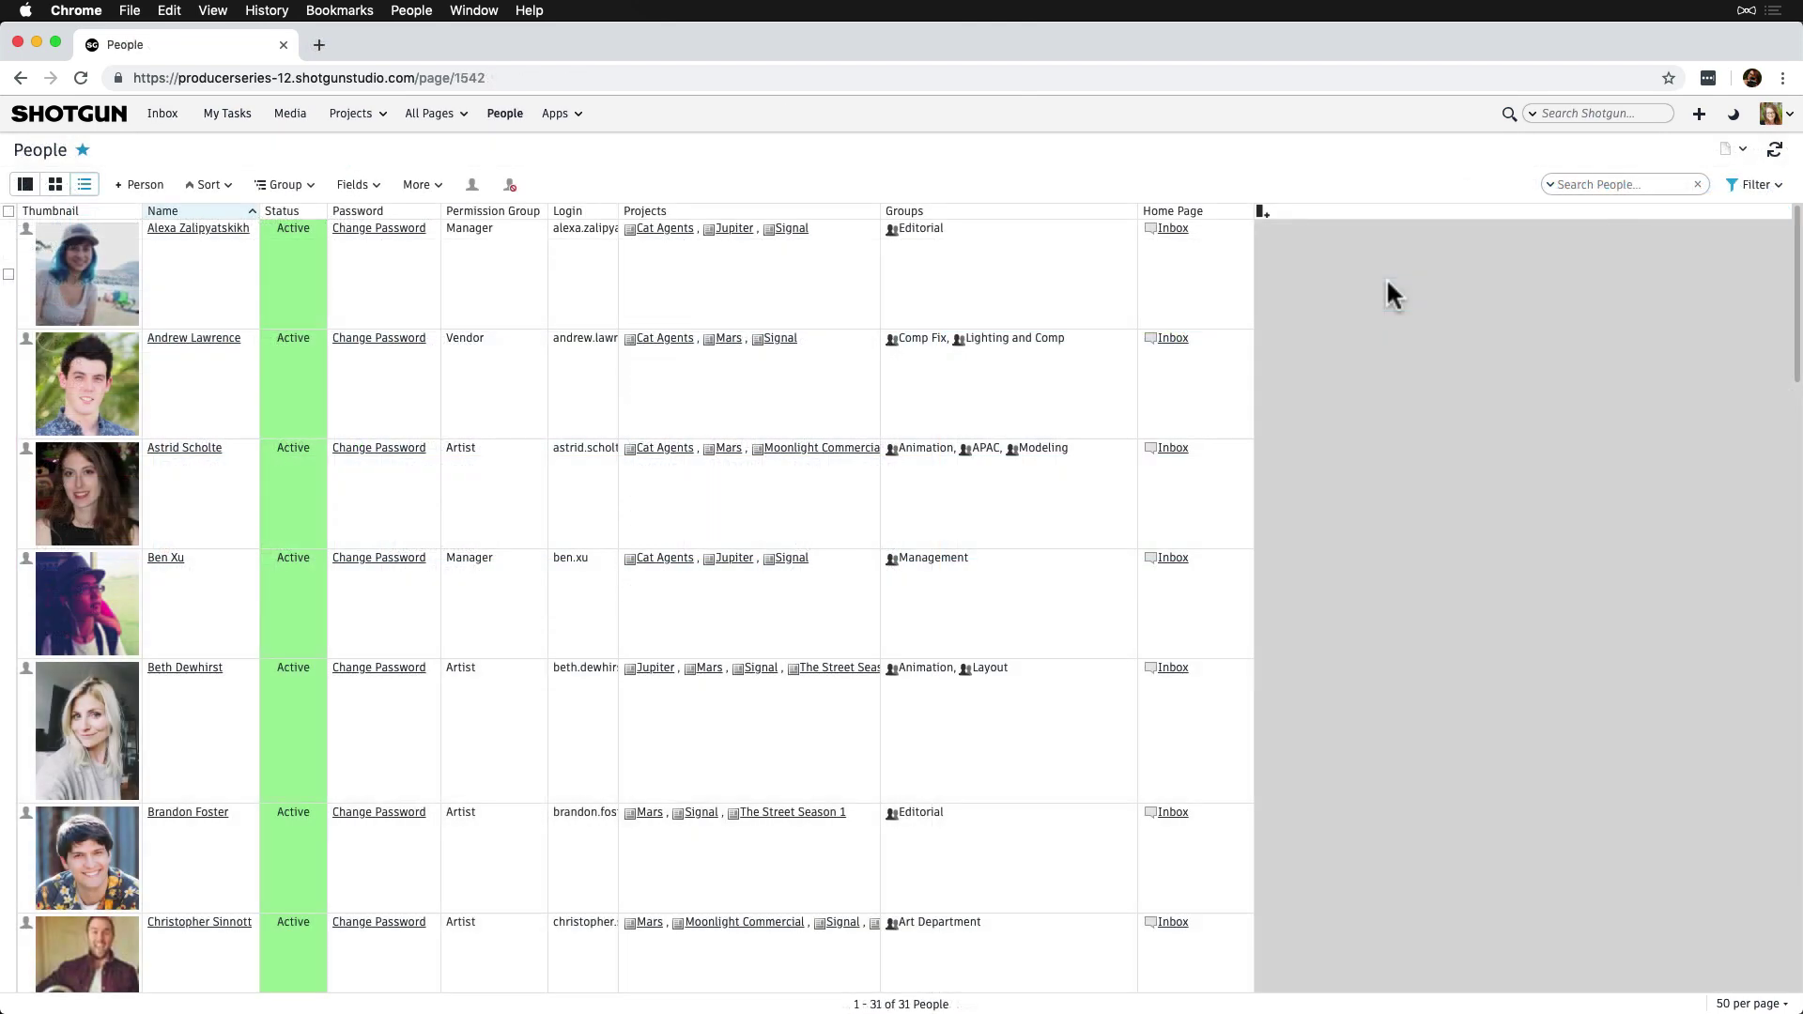
Search the People list for the artist and set their home page to My Tasks.
click(1597, 185)
text(mason)
key(Return)
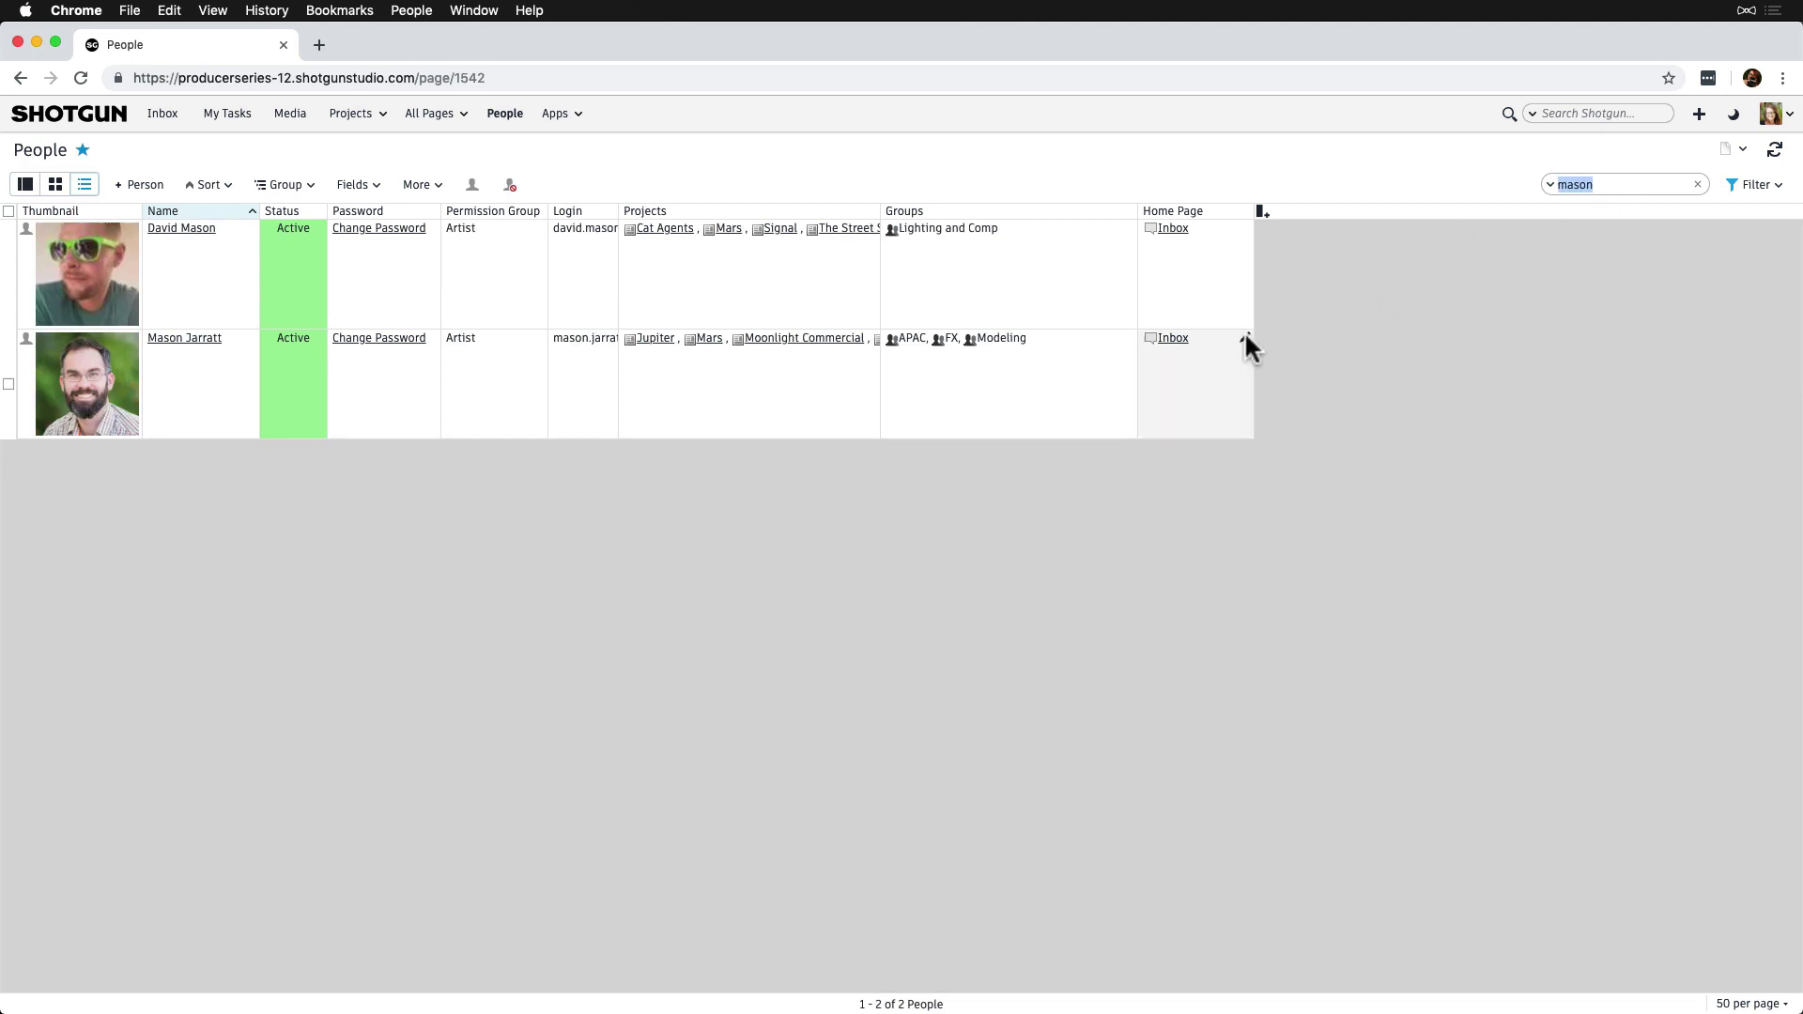
click(1197, 344)
text(my)
click(1231, 449)
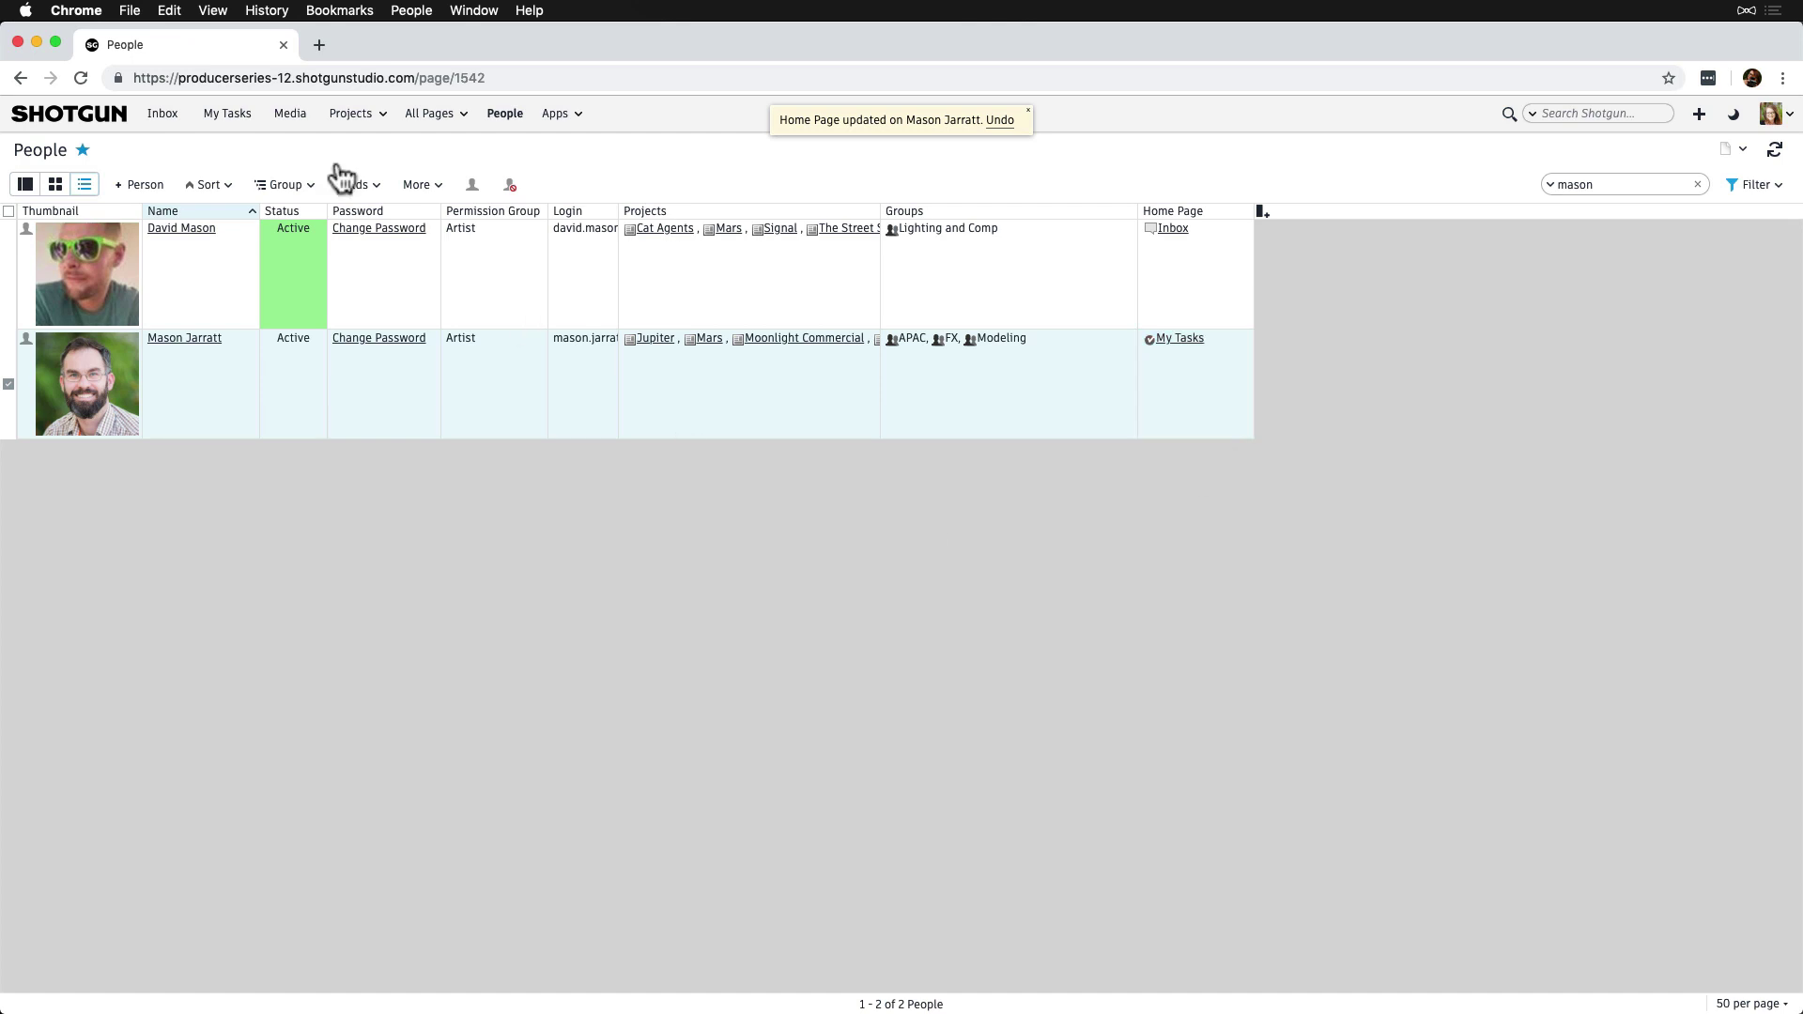
Open My Tasks and set it as your own home page.
click(230, 116)
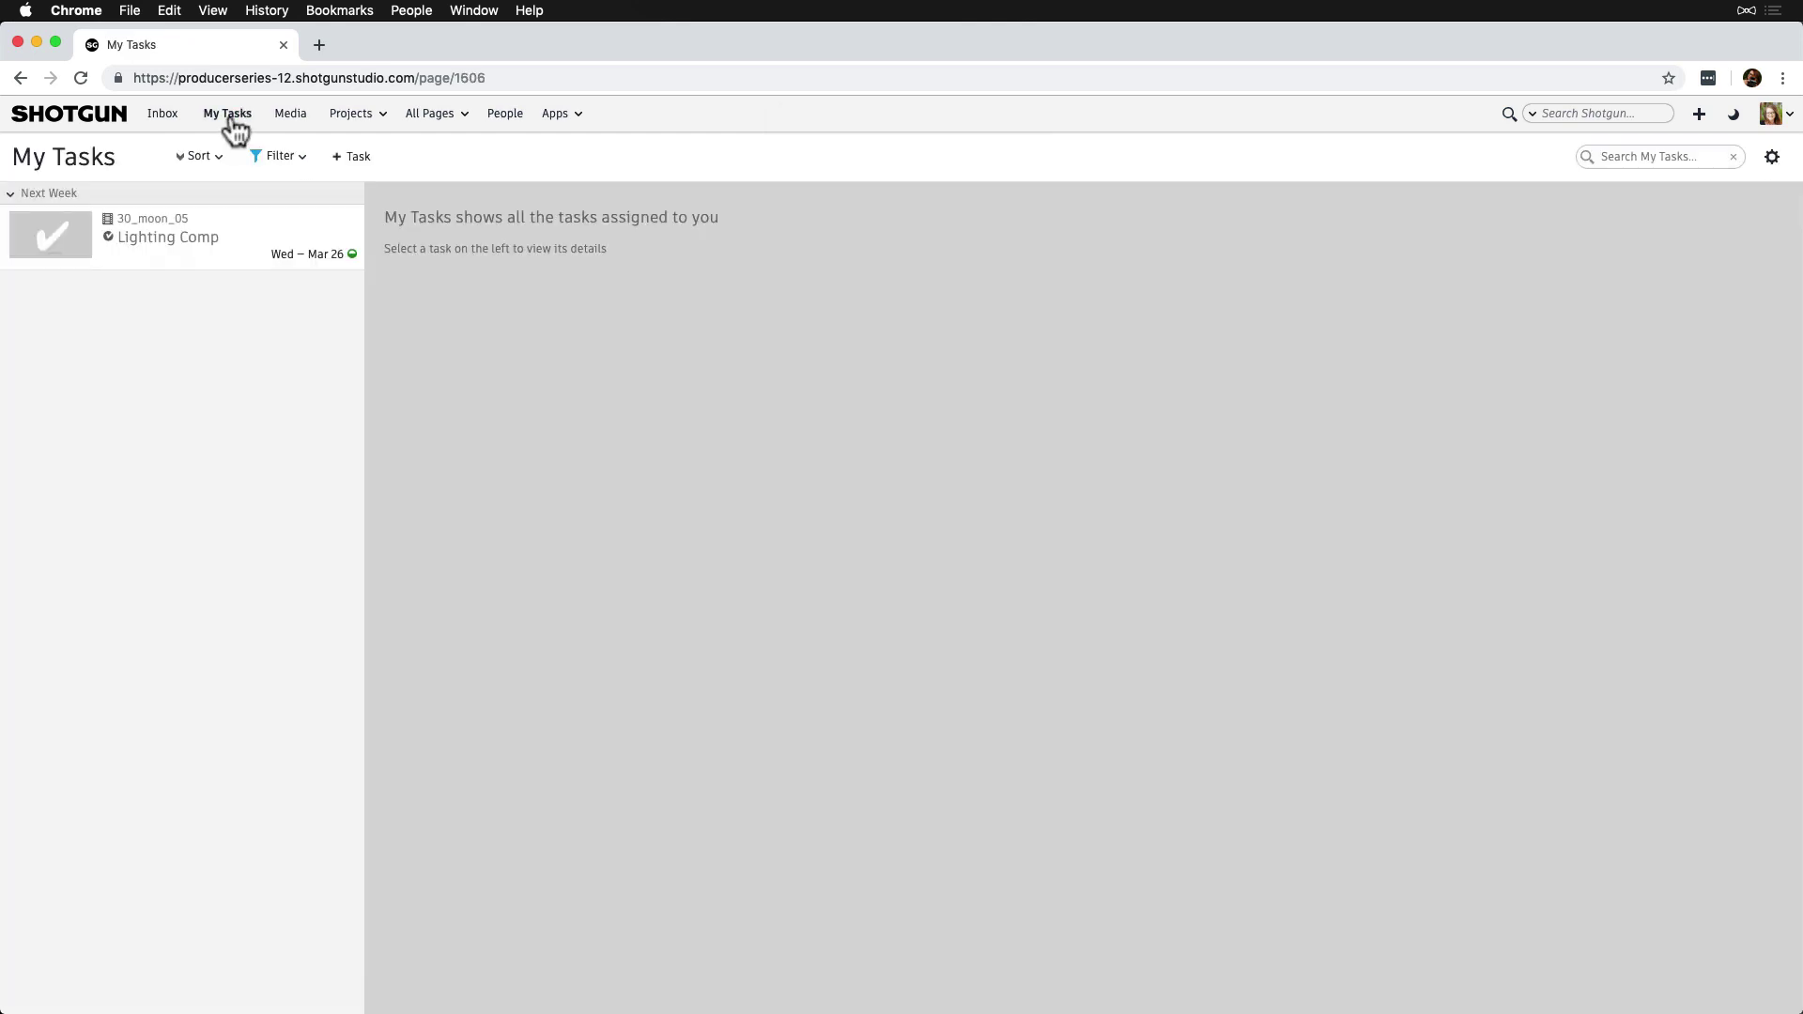
click(1772, 158)
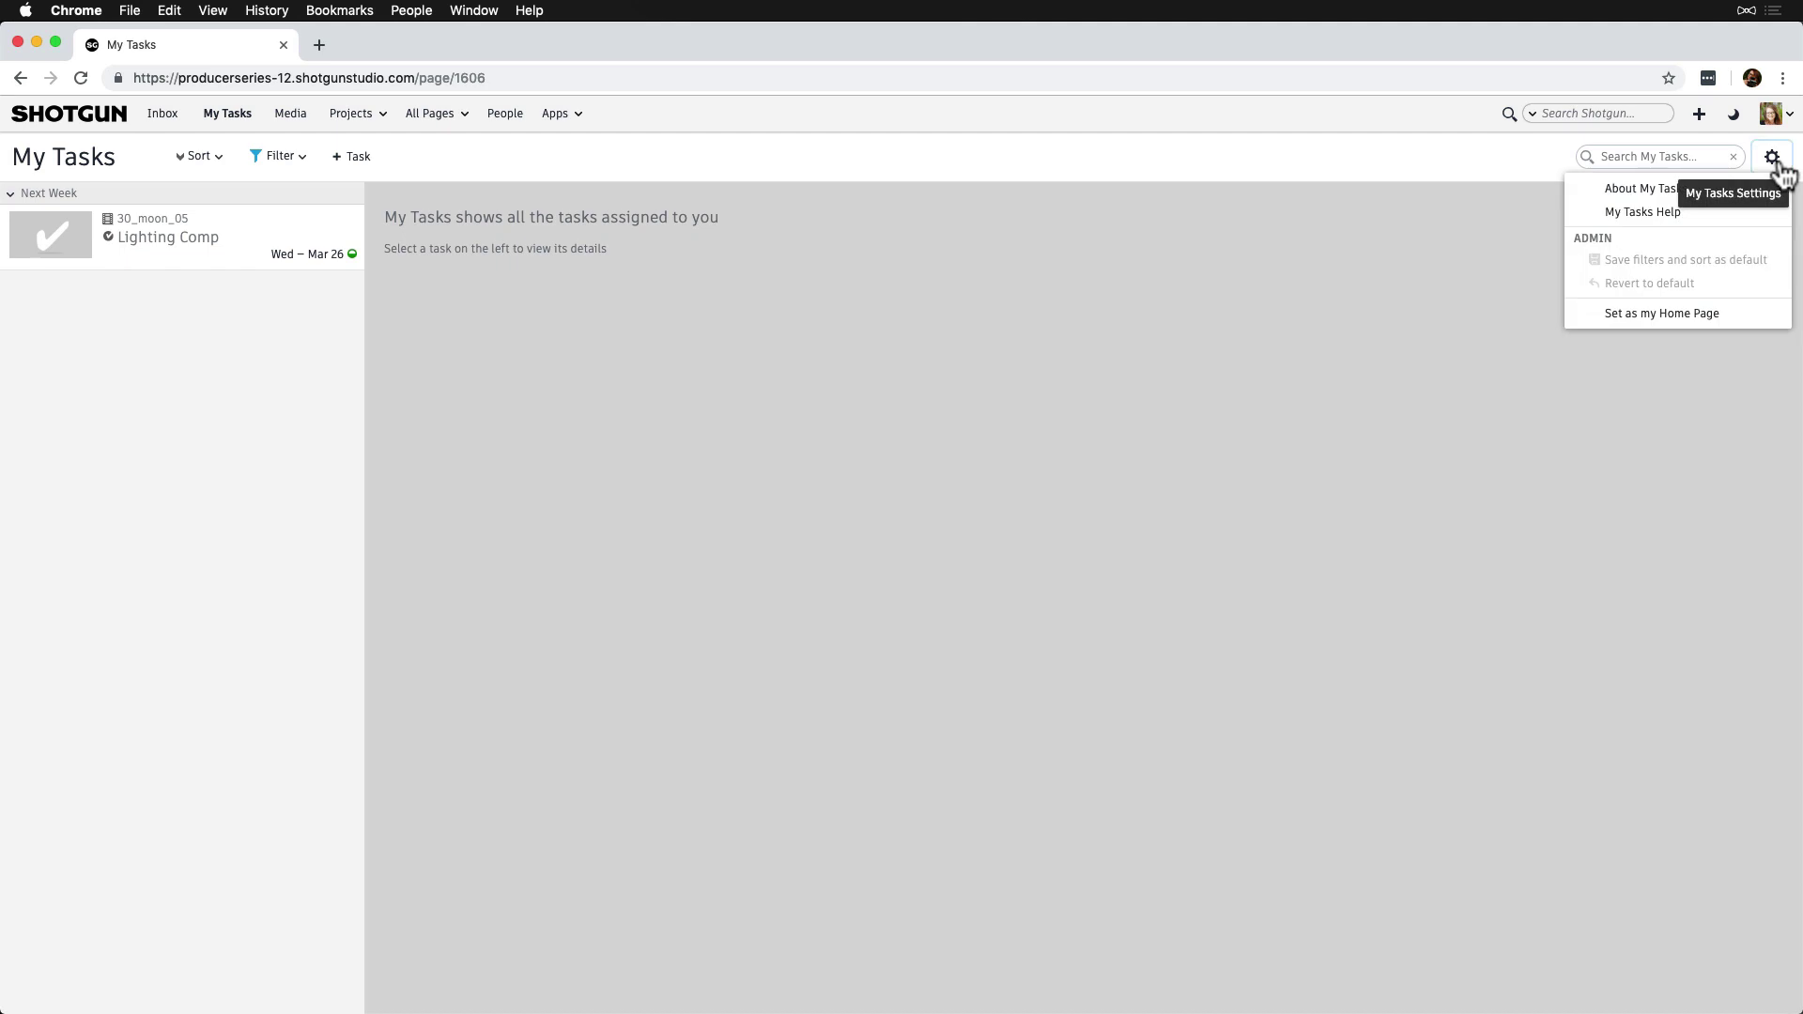
click(1737, 324)
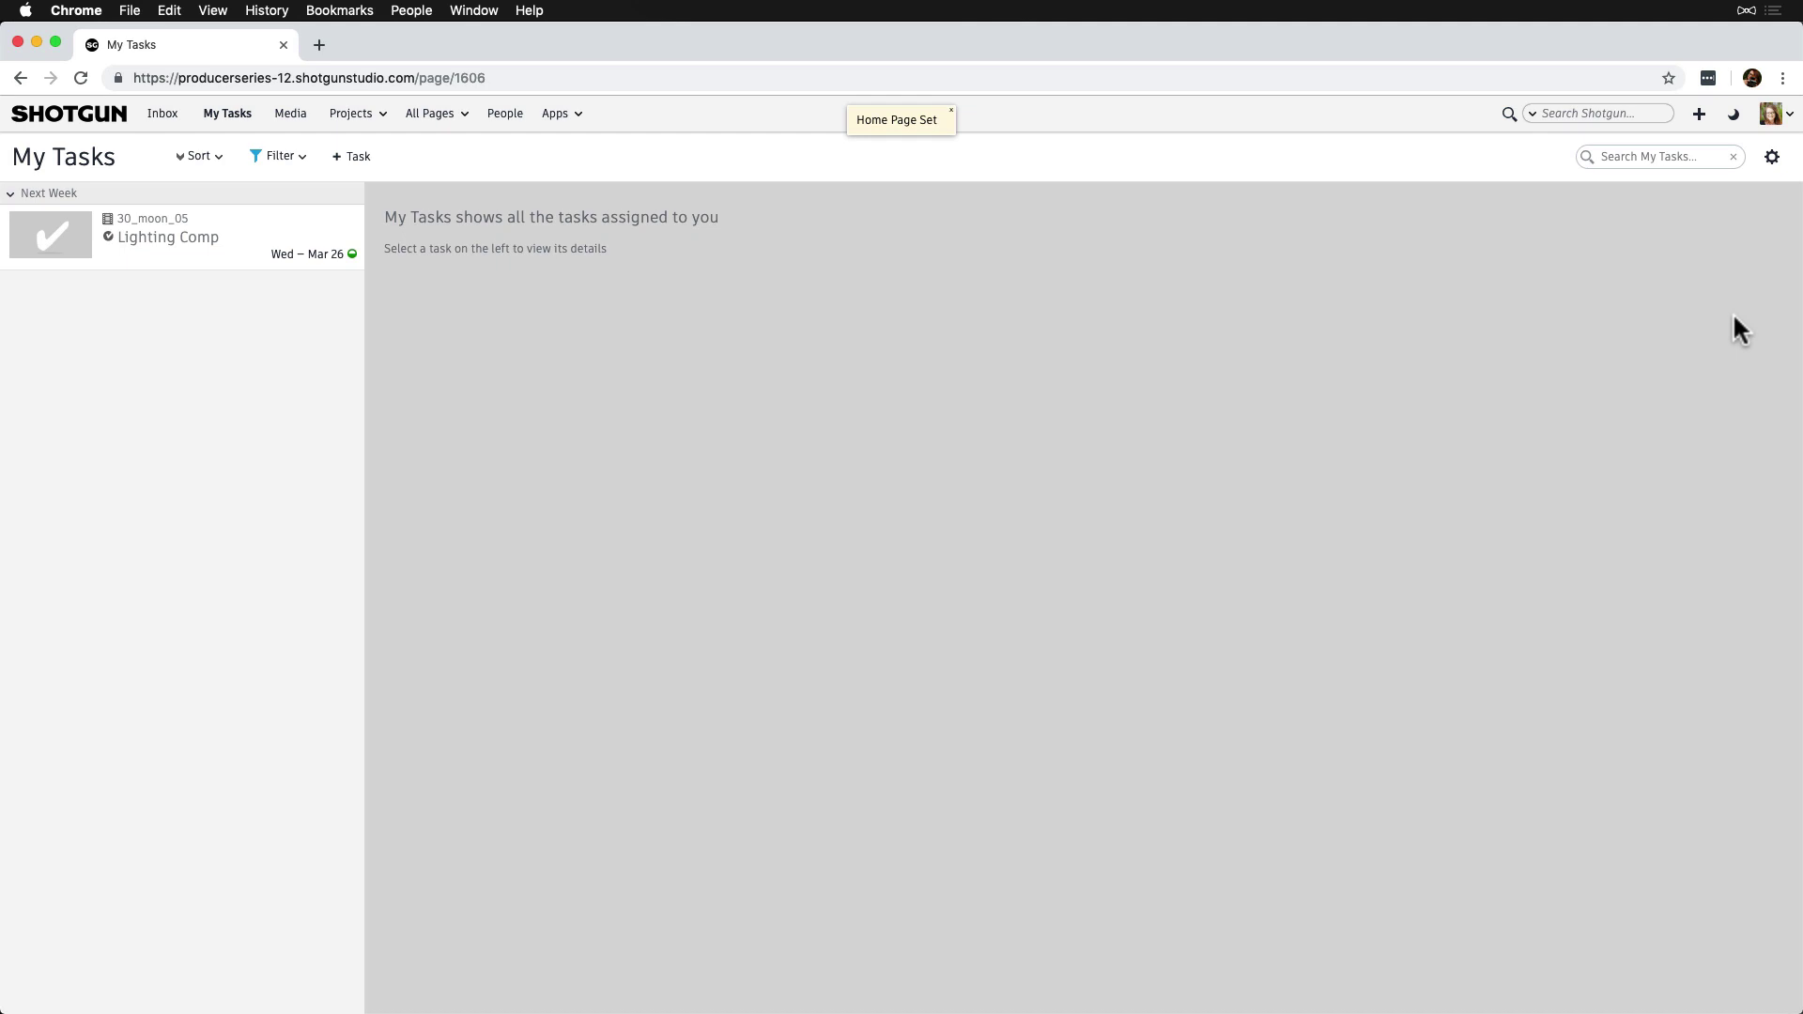
From the Lighting Comp task's detail settings, use the site as the artist found by name.
click(272, 252)
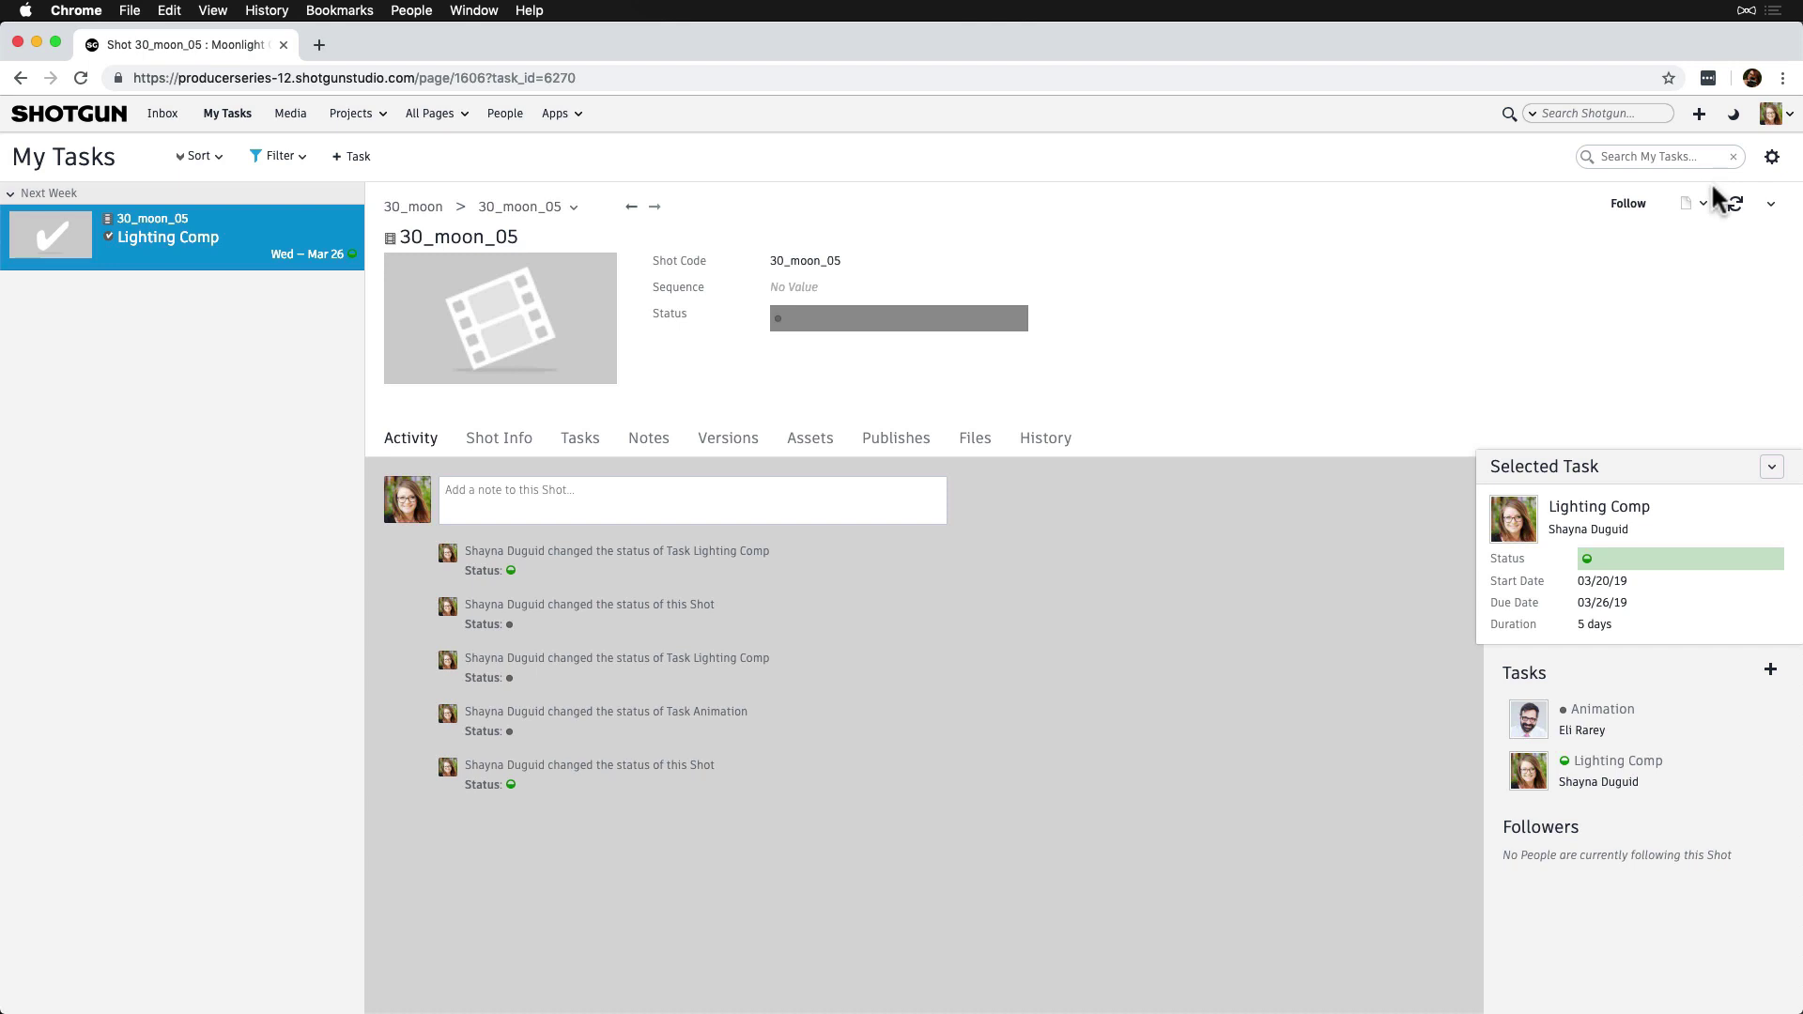
click(1702, 204)
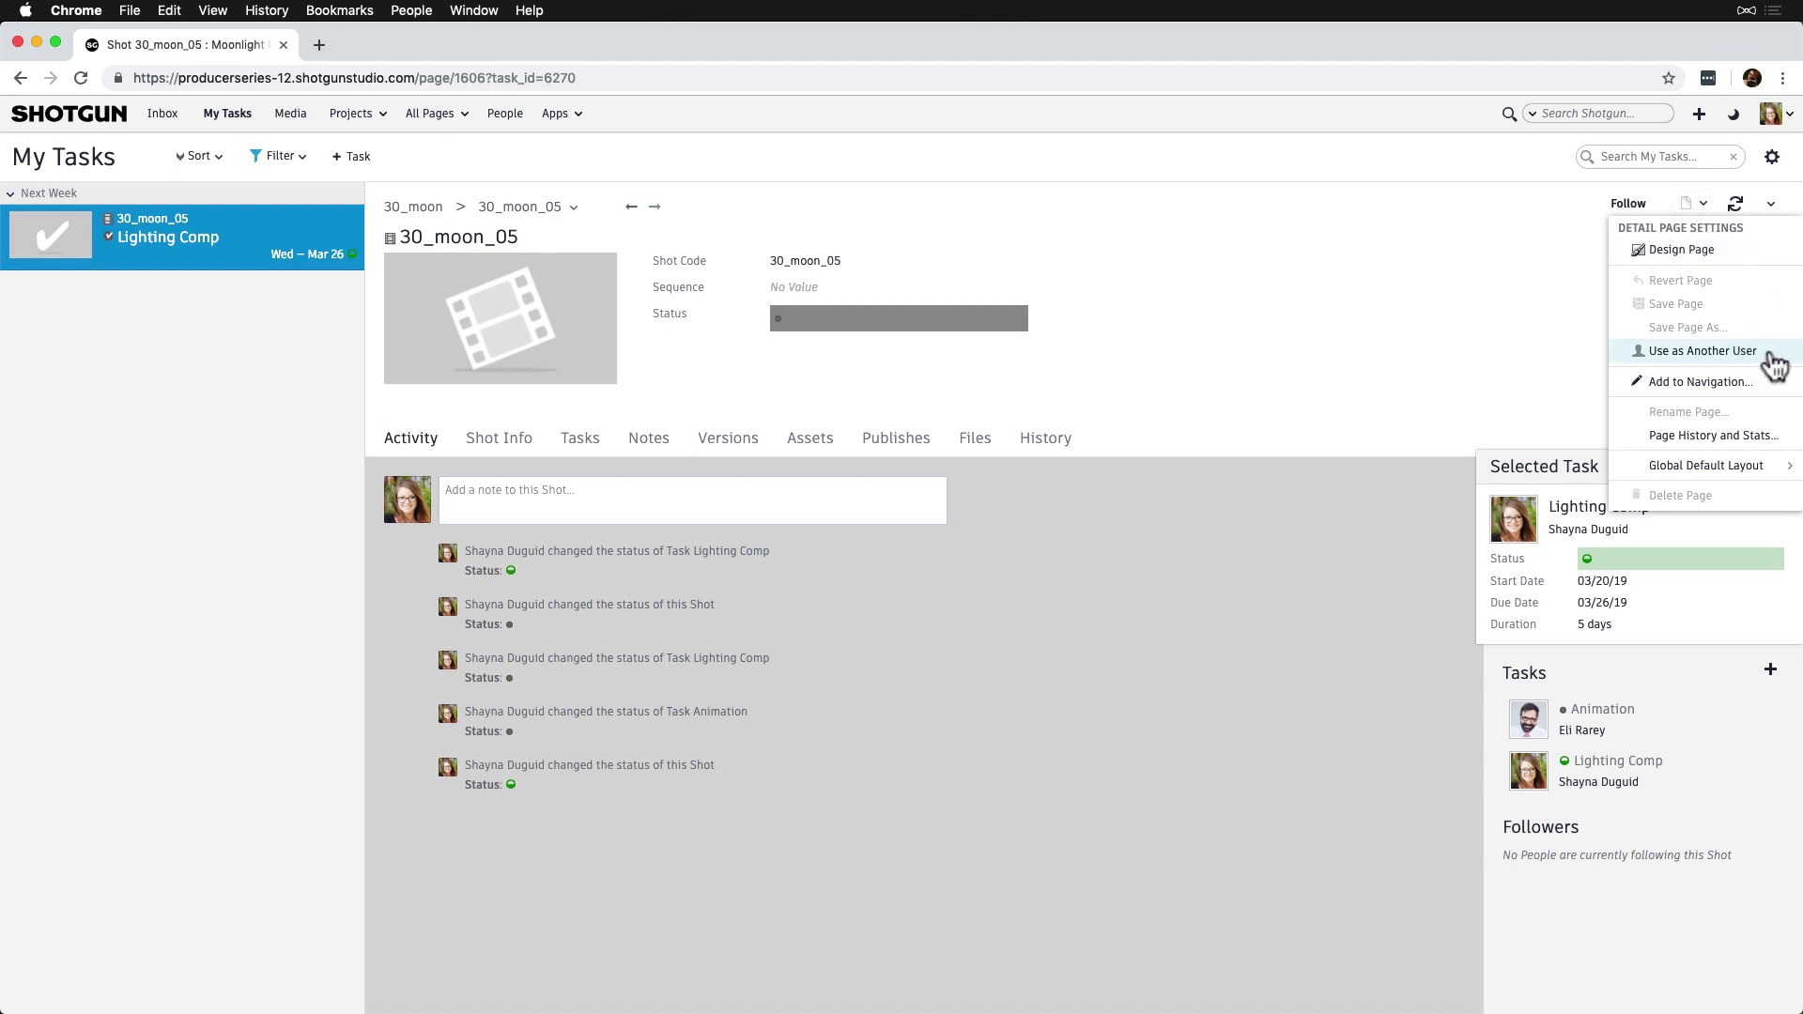
click(1701, 351)
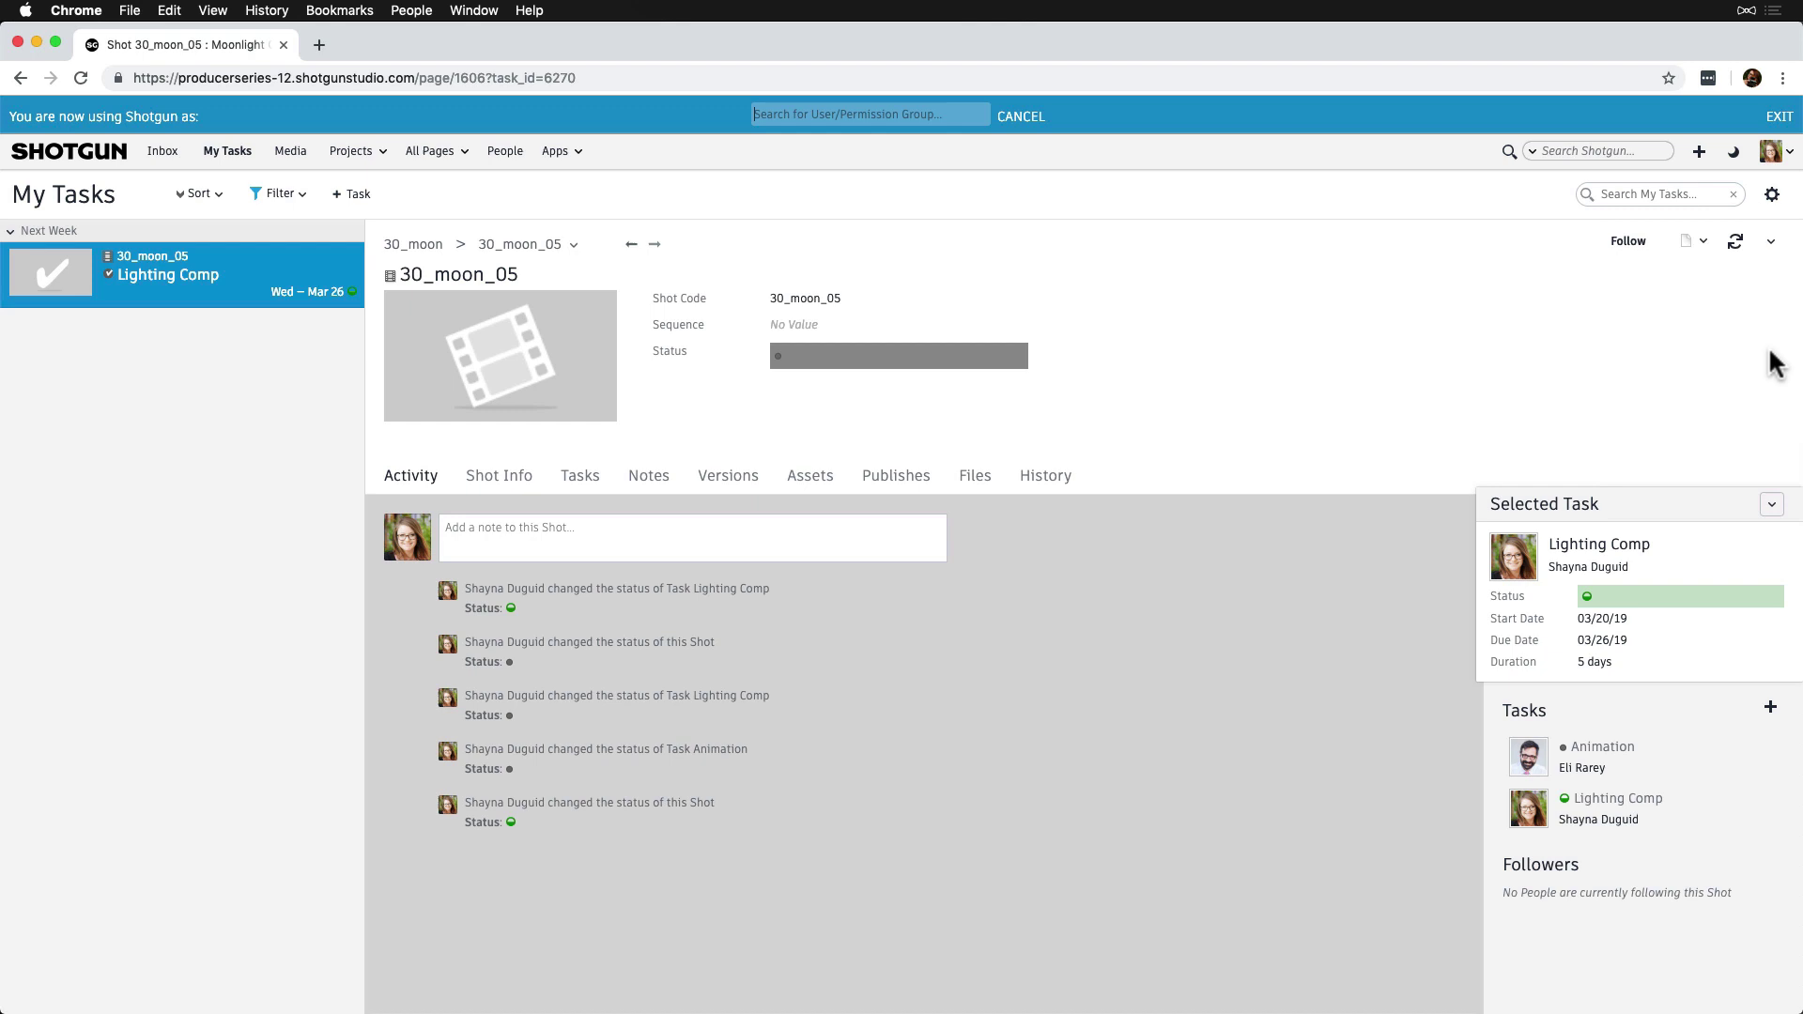
text(mas)
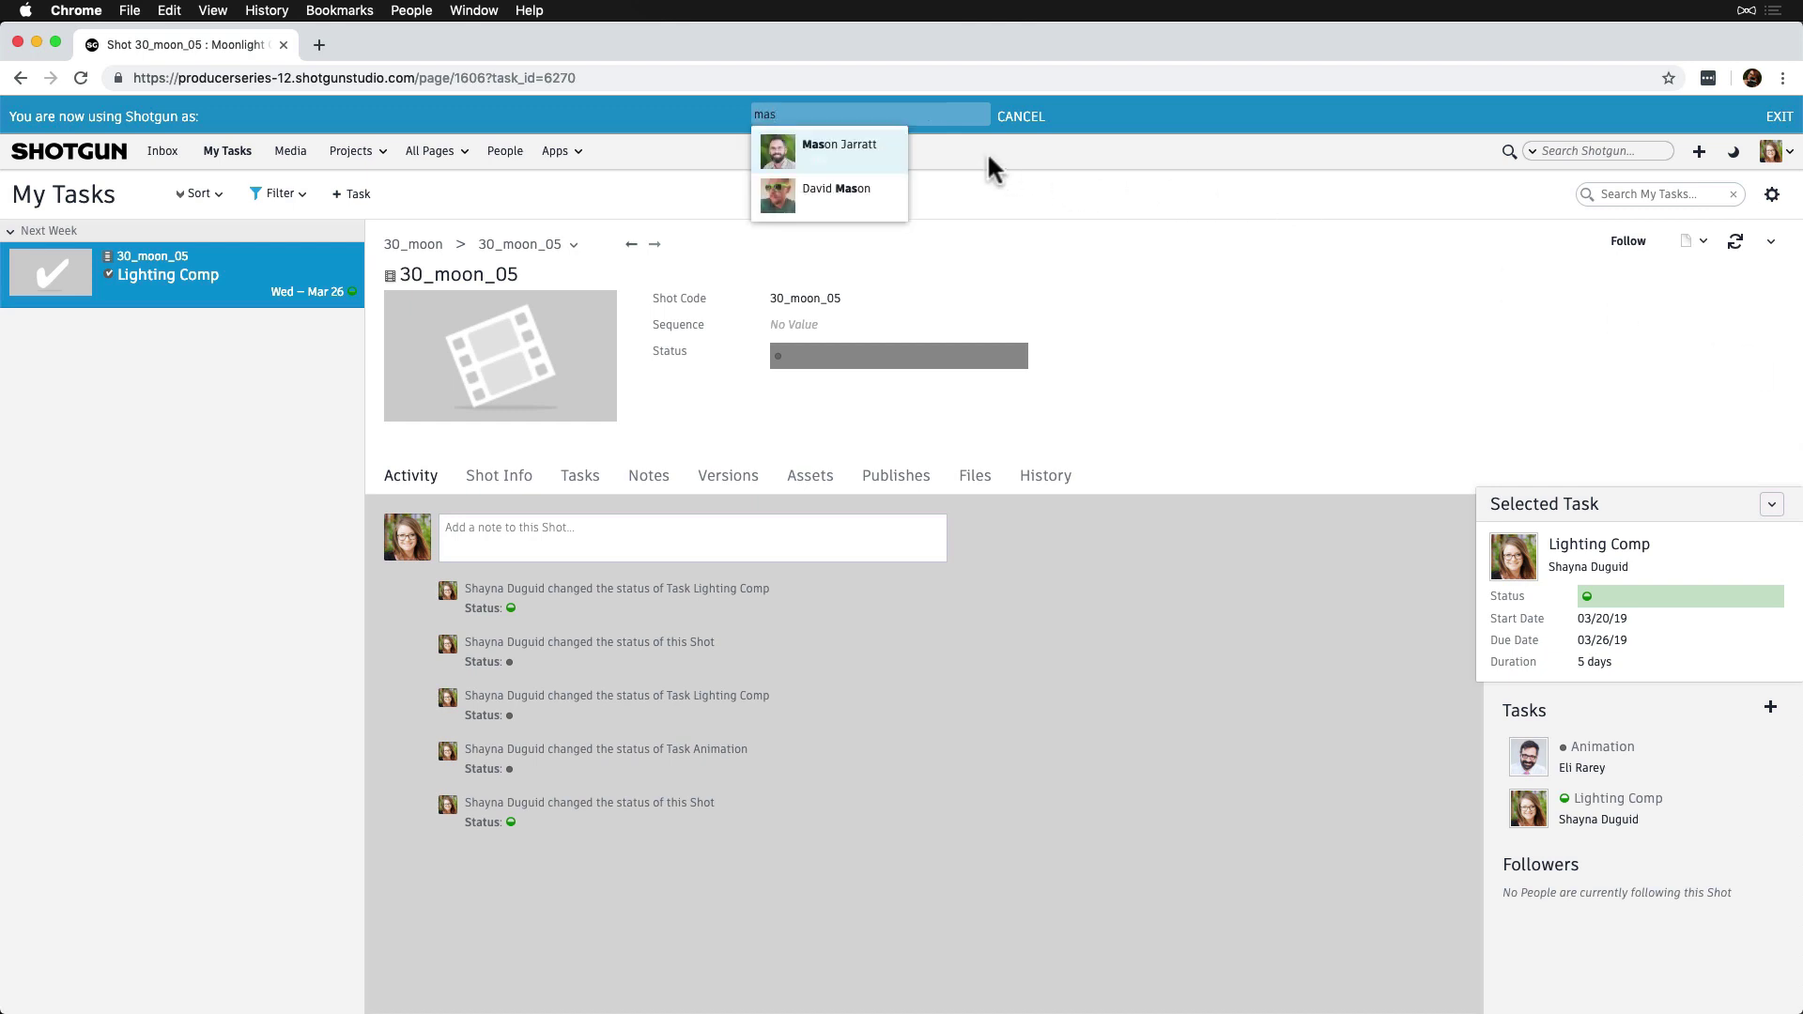
click(847, 152)
Open the artist's rock_011 Comp task and review the Filter, Sort and settings menus.
click(273, 499)
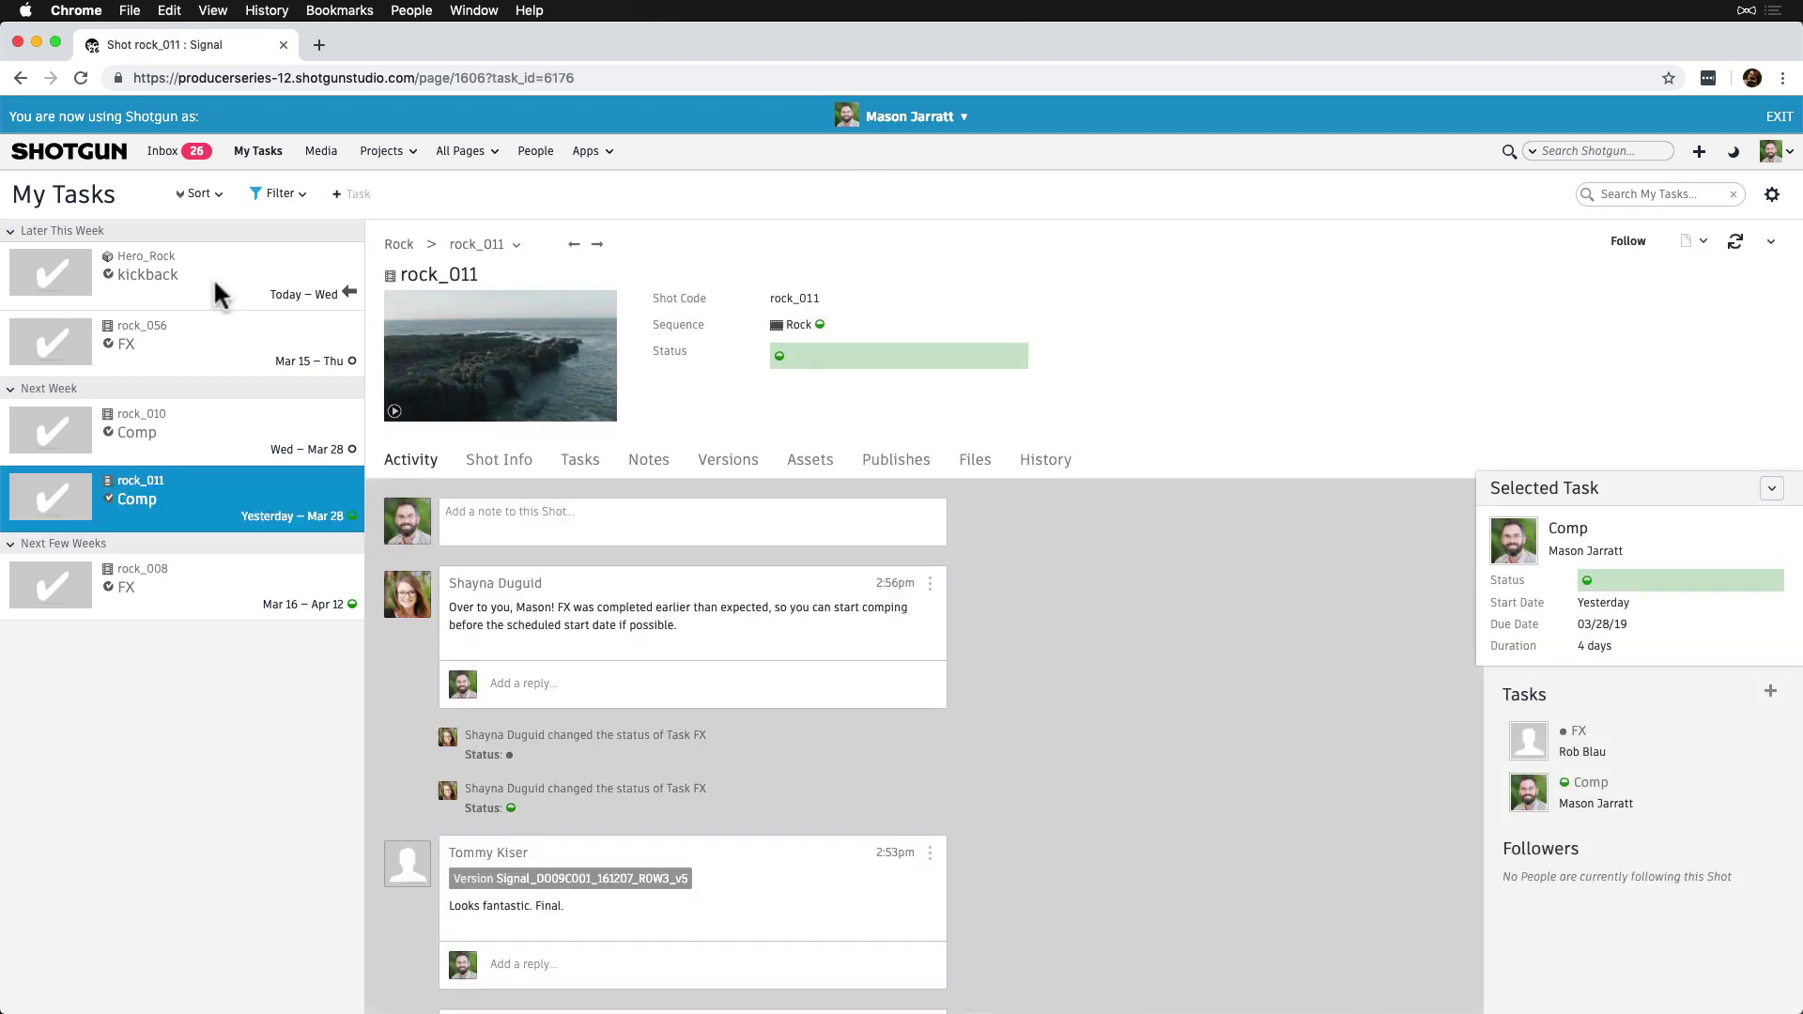
click(277, 194)
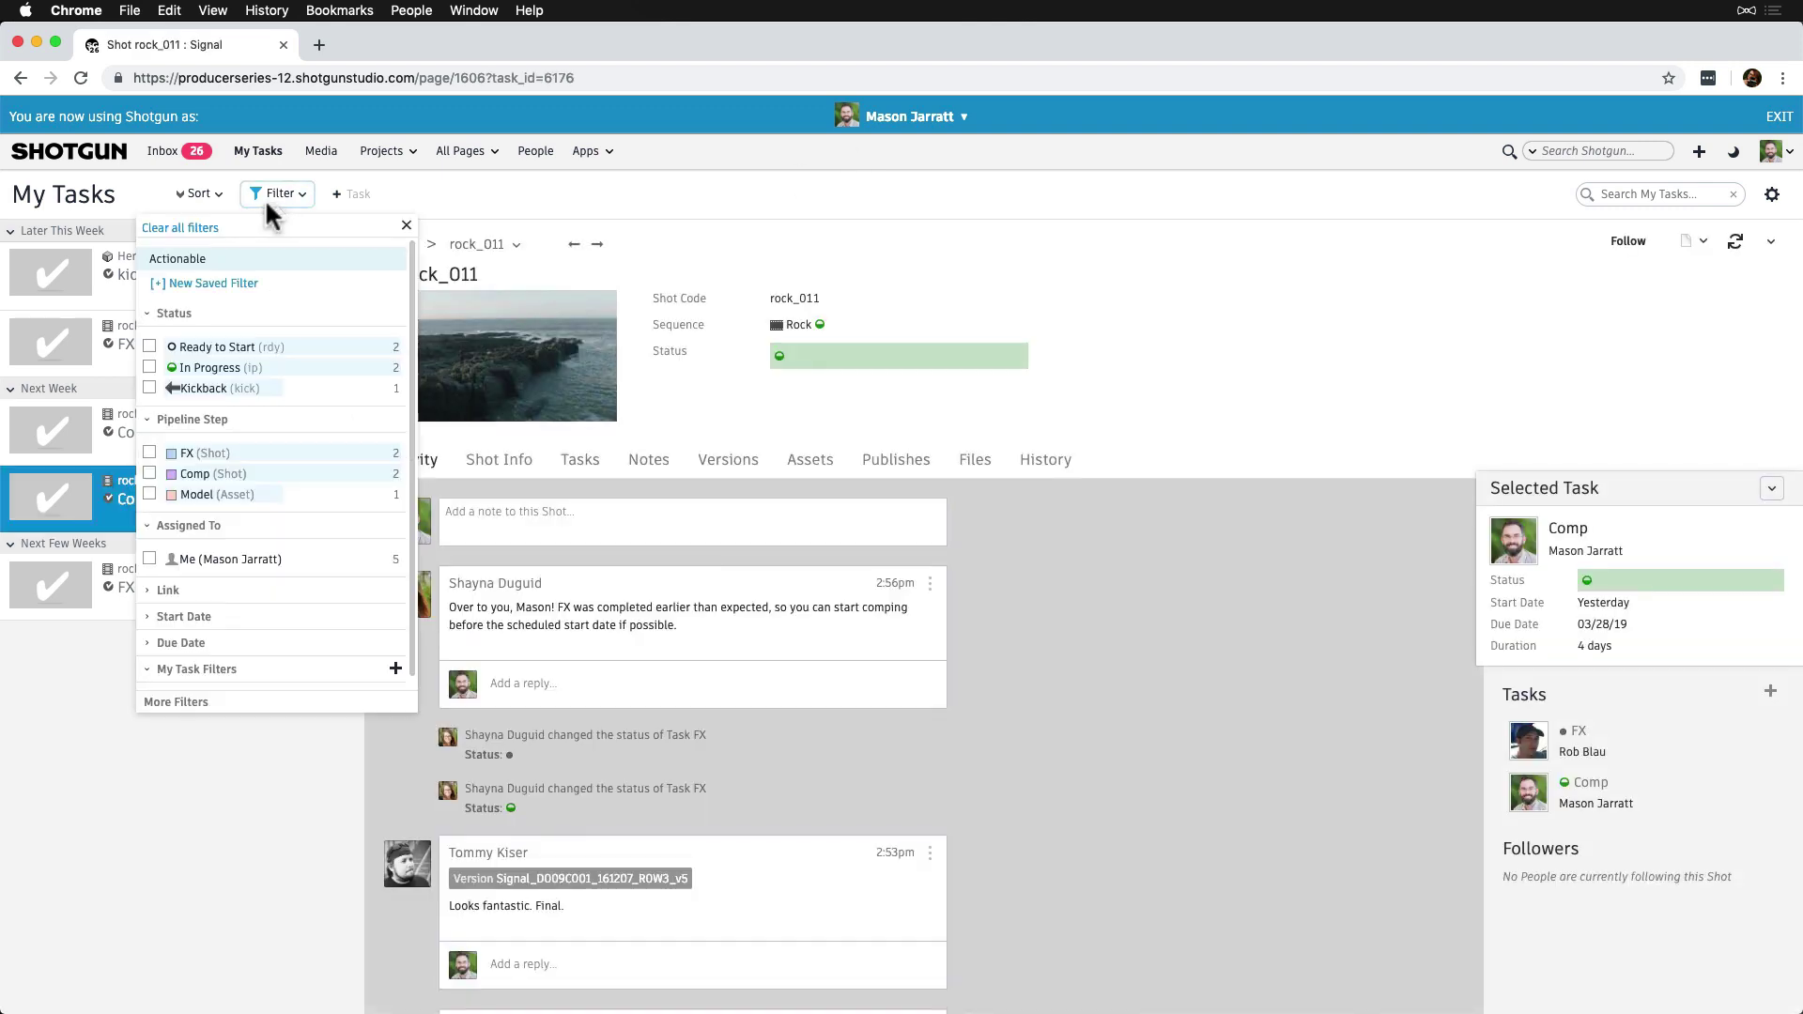
click(192, 193)
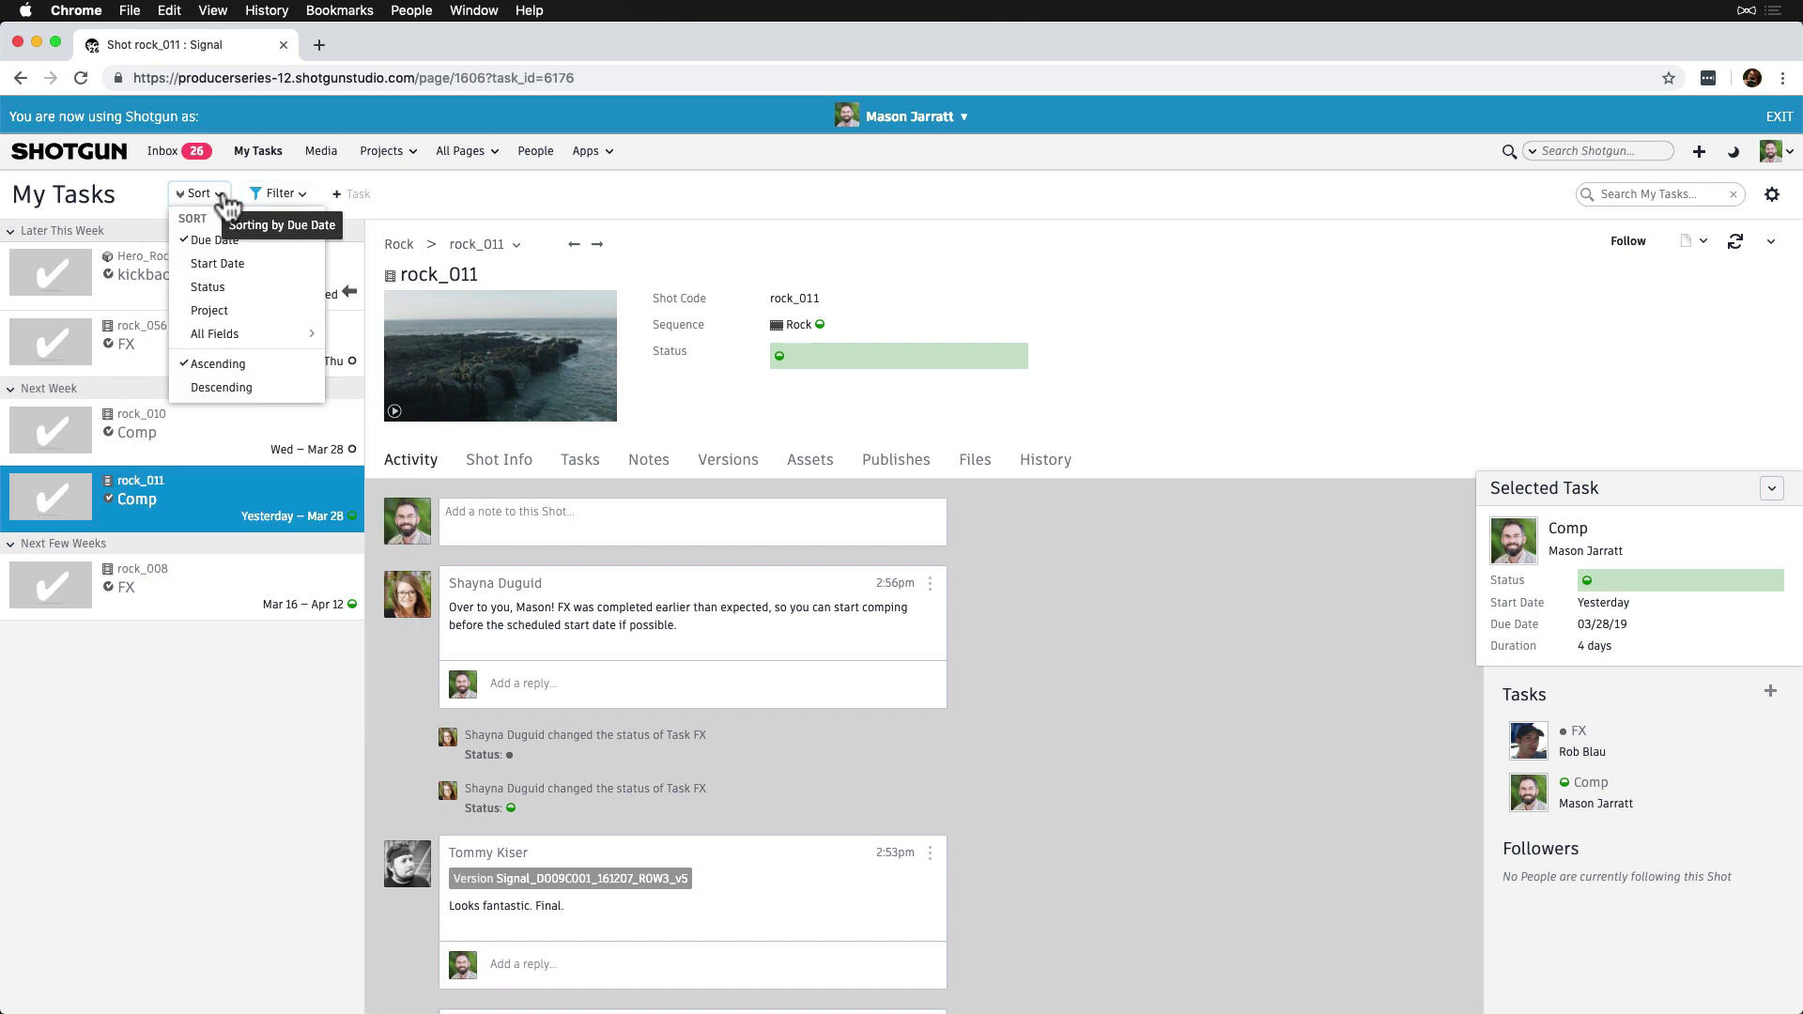
click(146, 190)
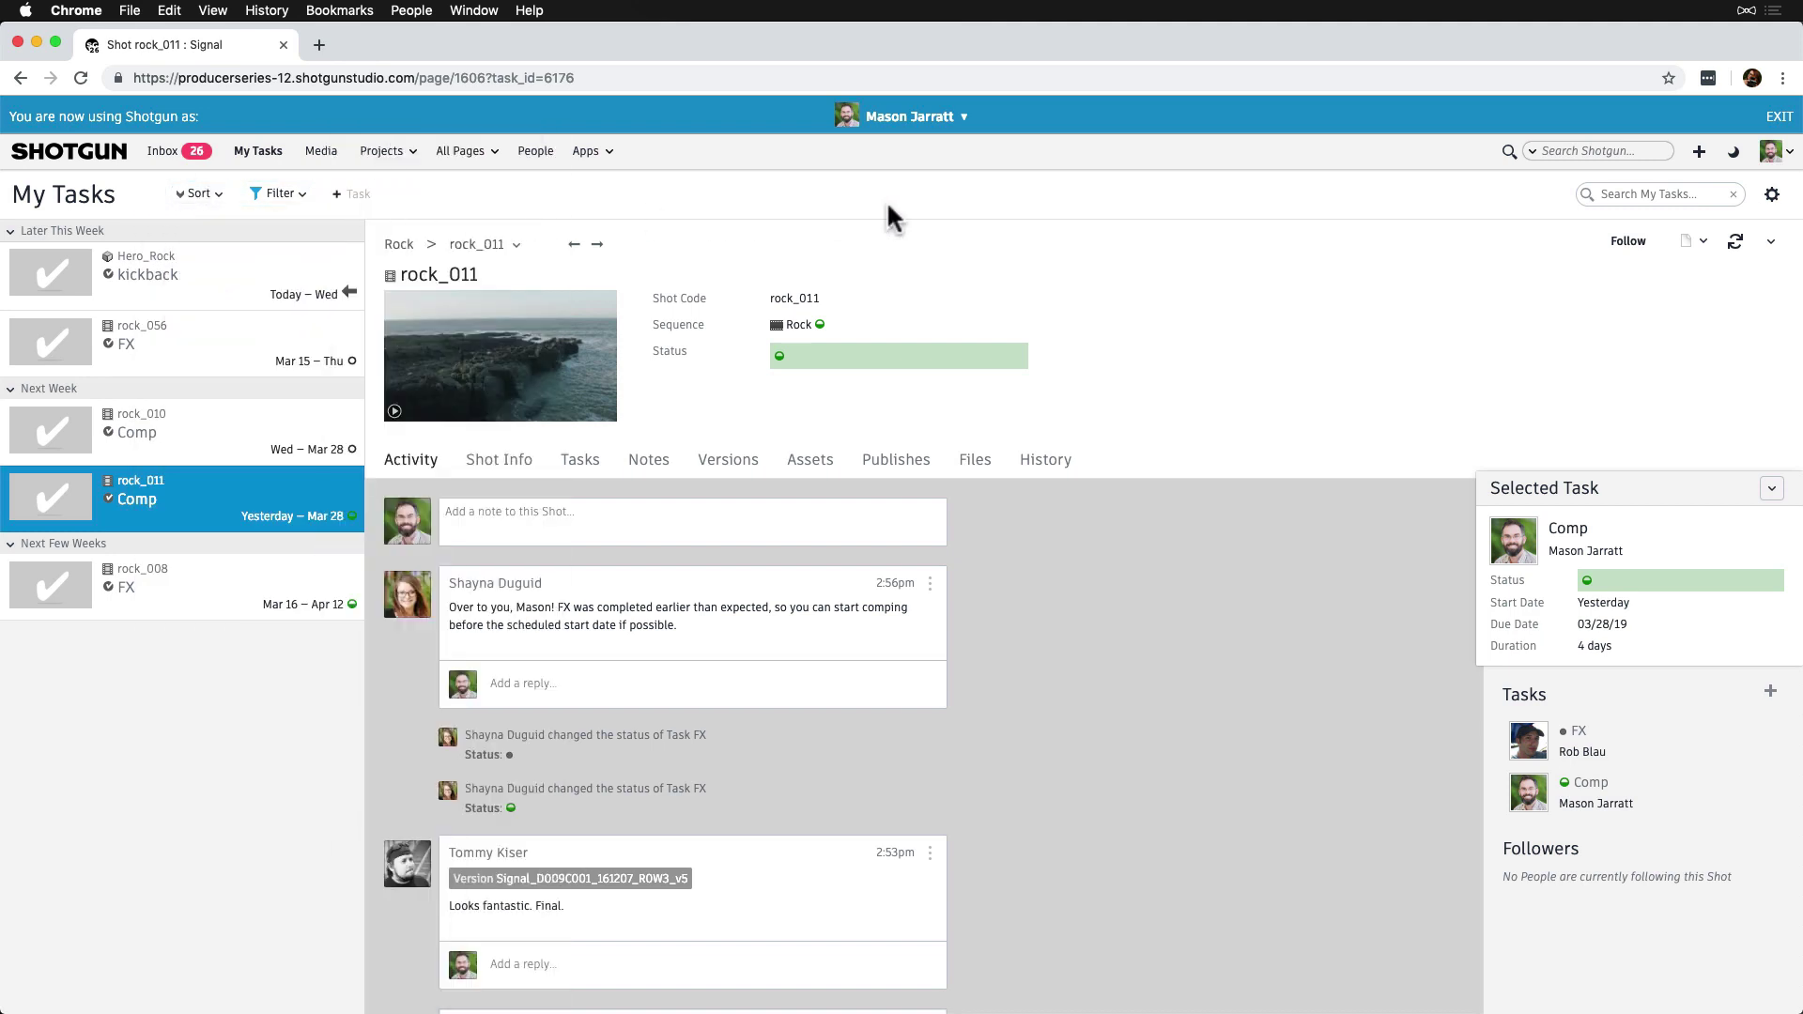
click(1772, 194)
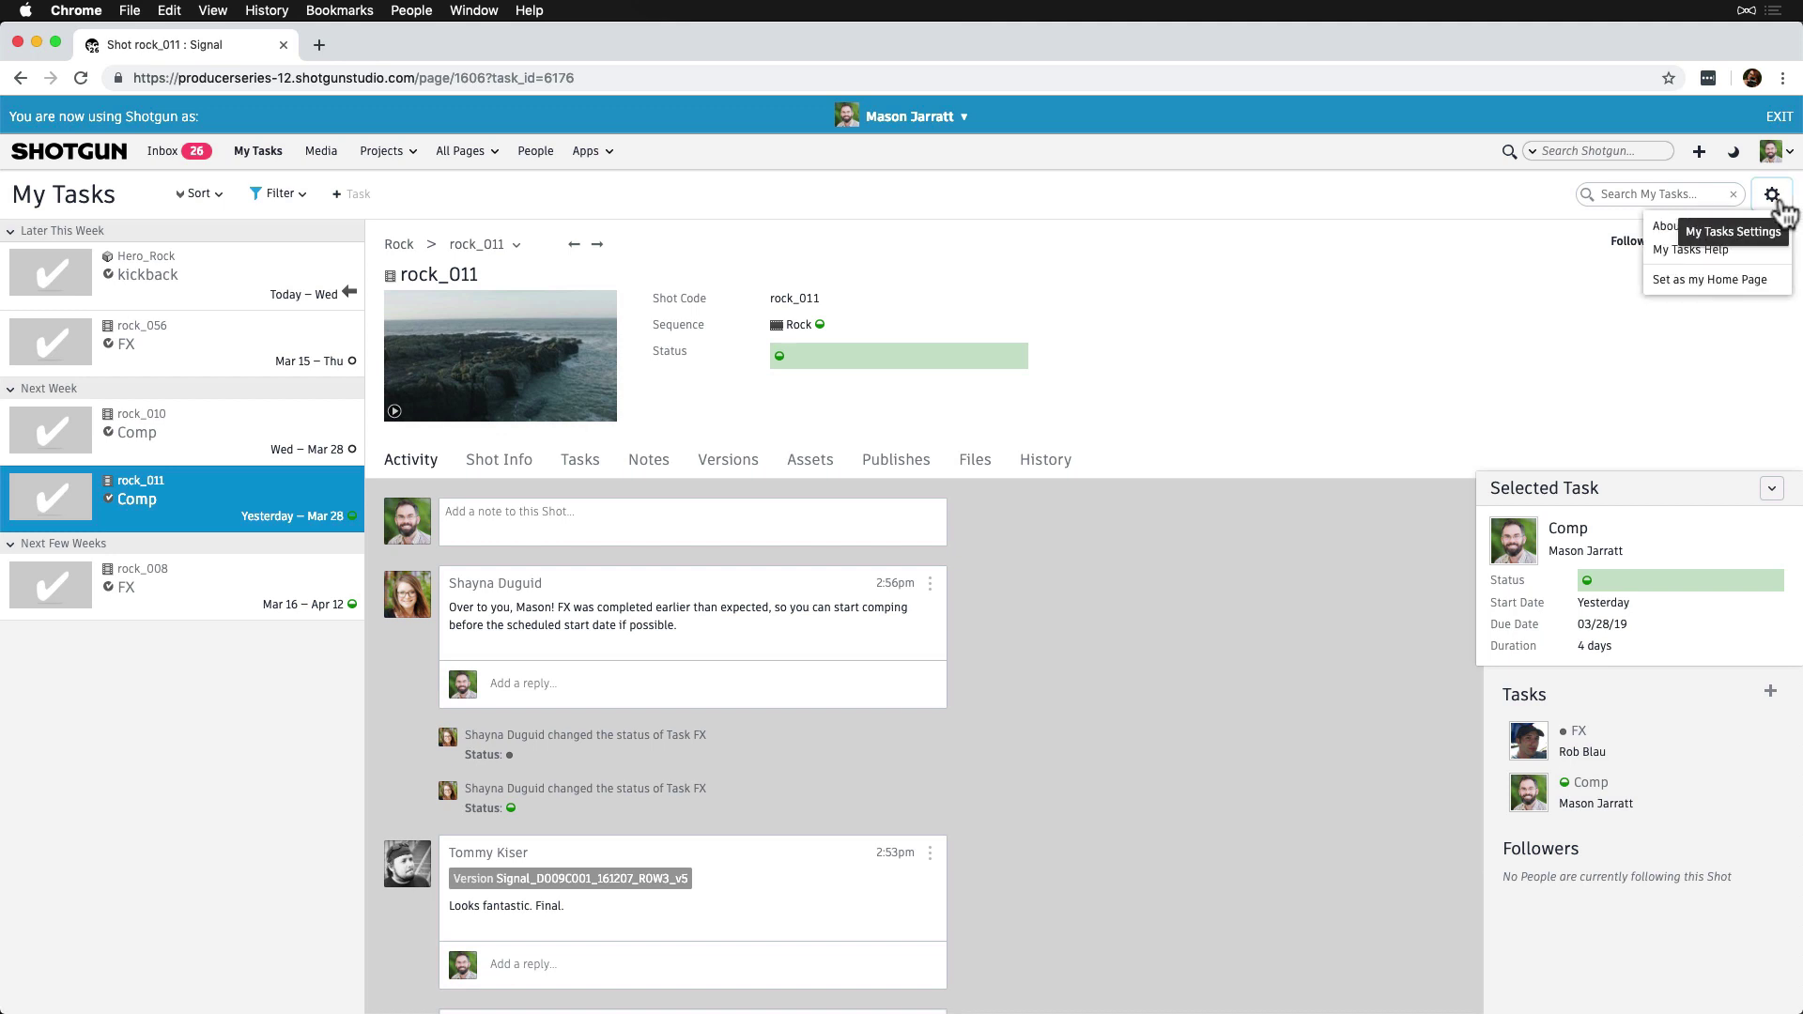
click(1655, 341)
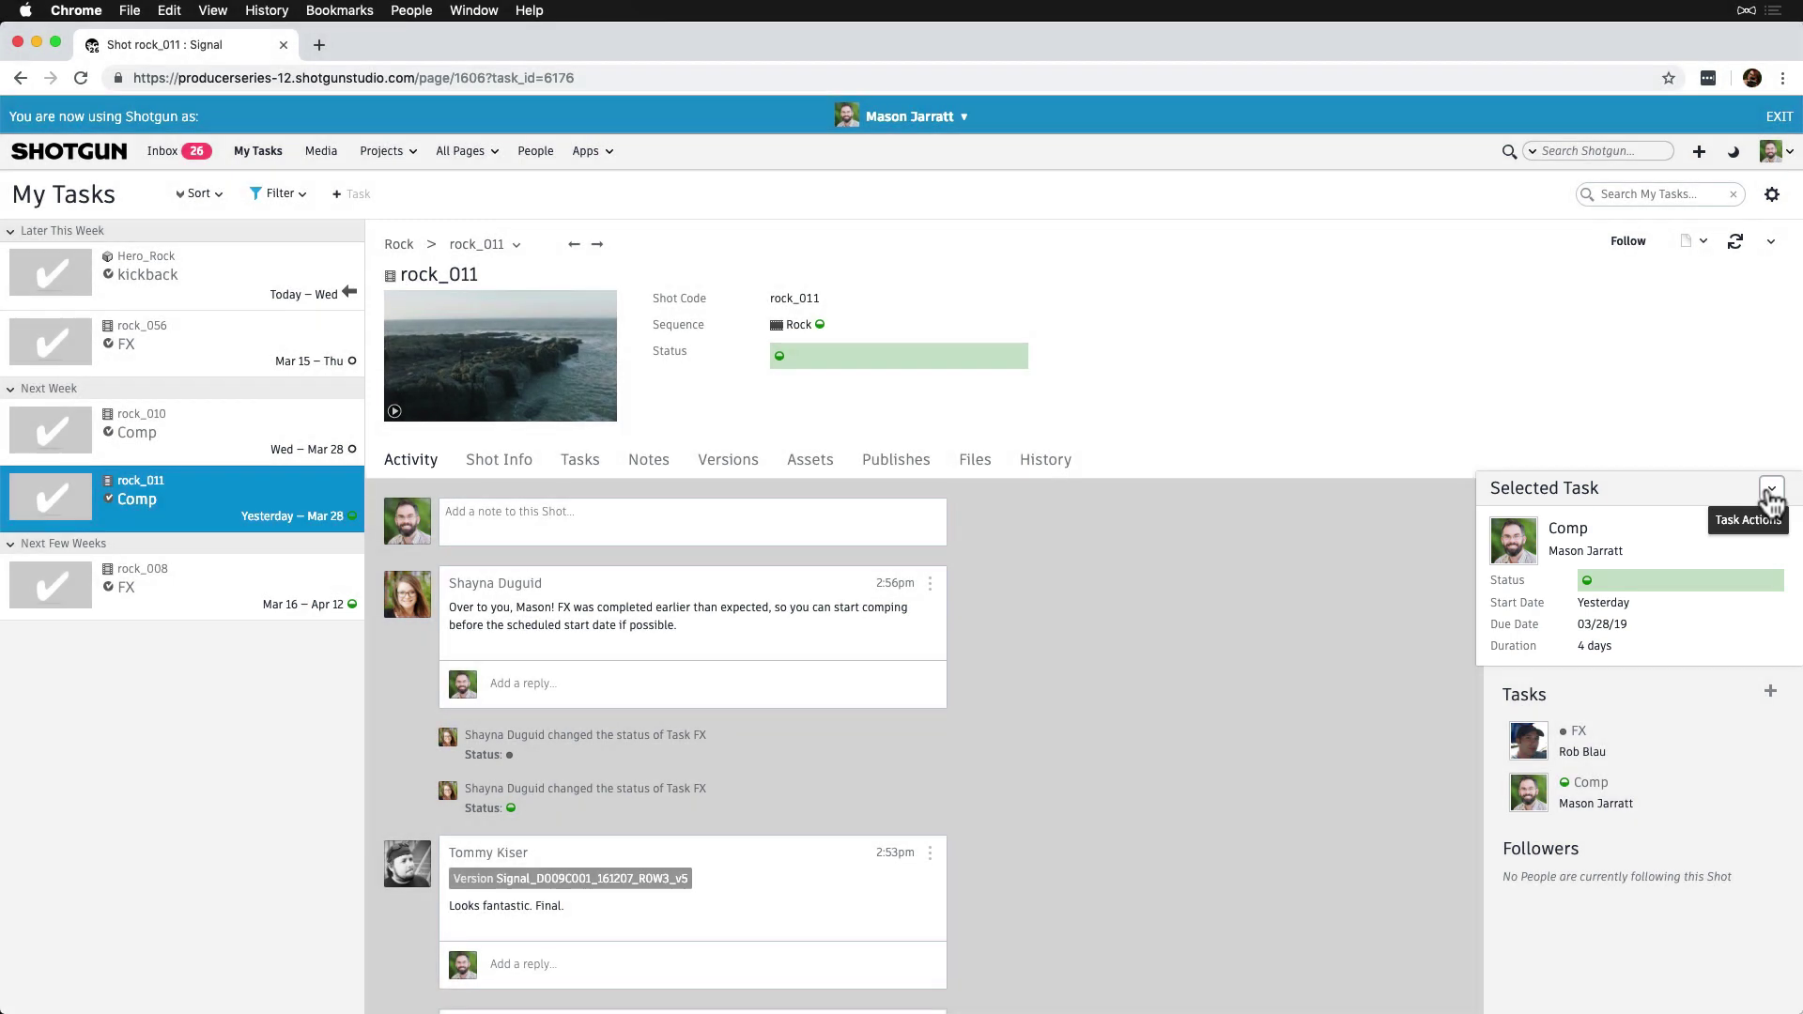
Create a new time log for the Comp task with an 8h duration, shown as 1 day.
click(1772, 494)
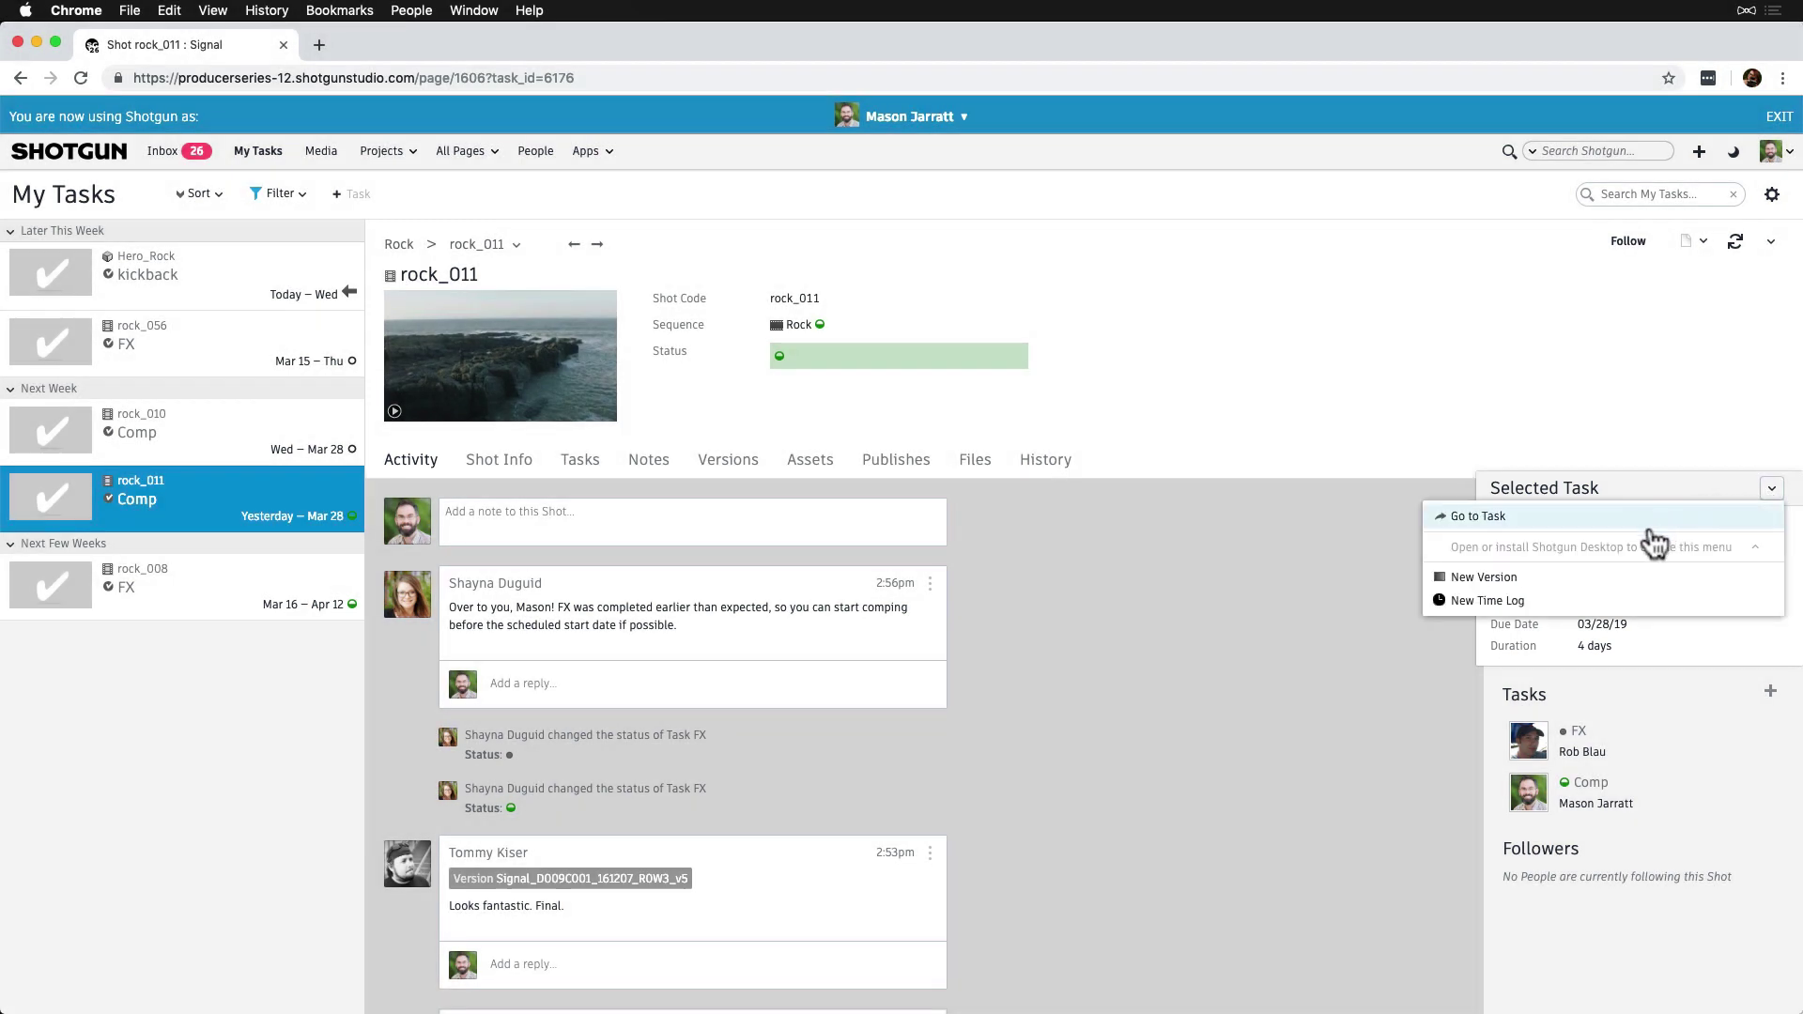
click(1543, 602)
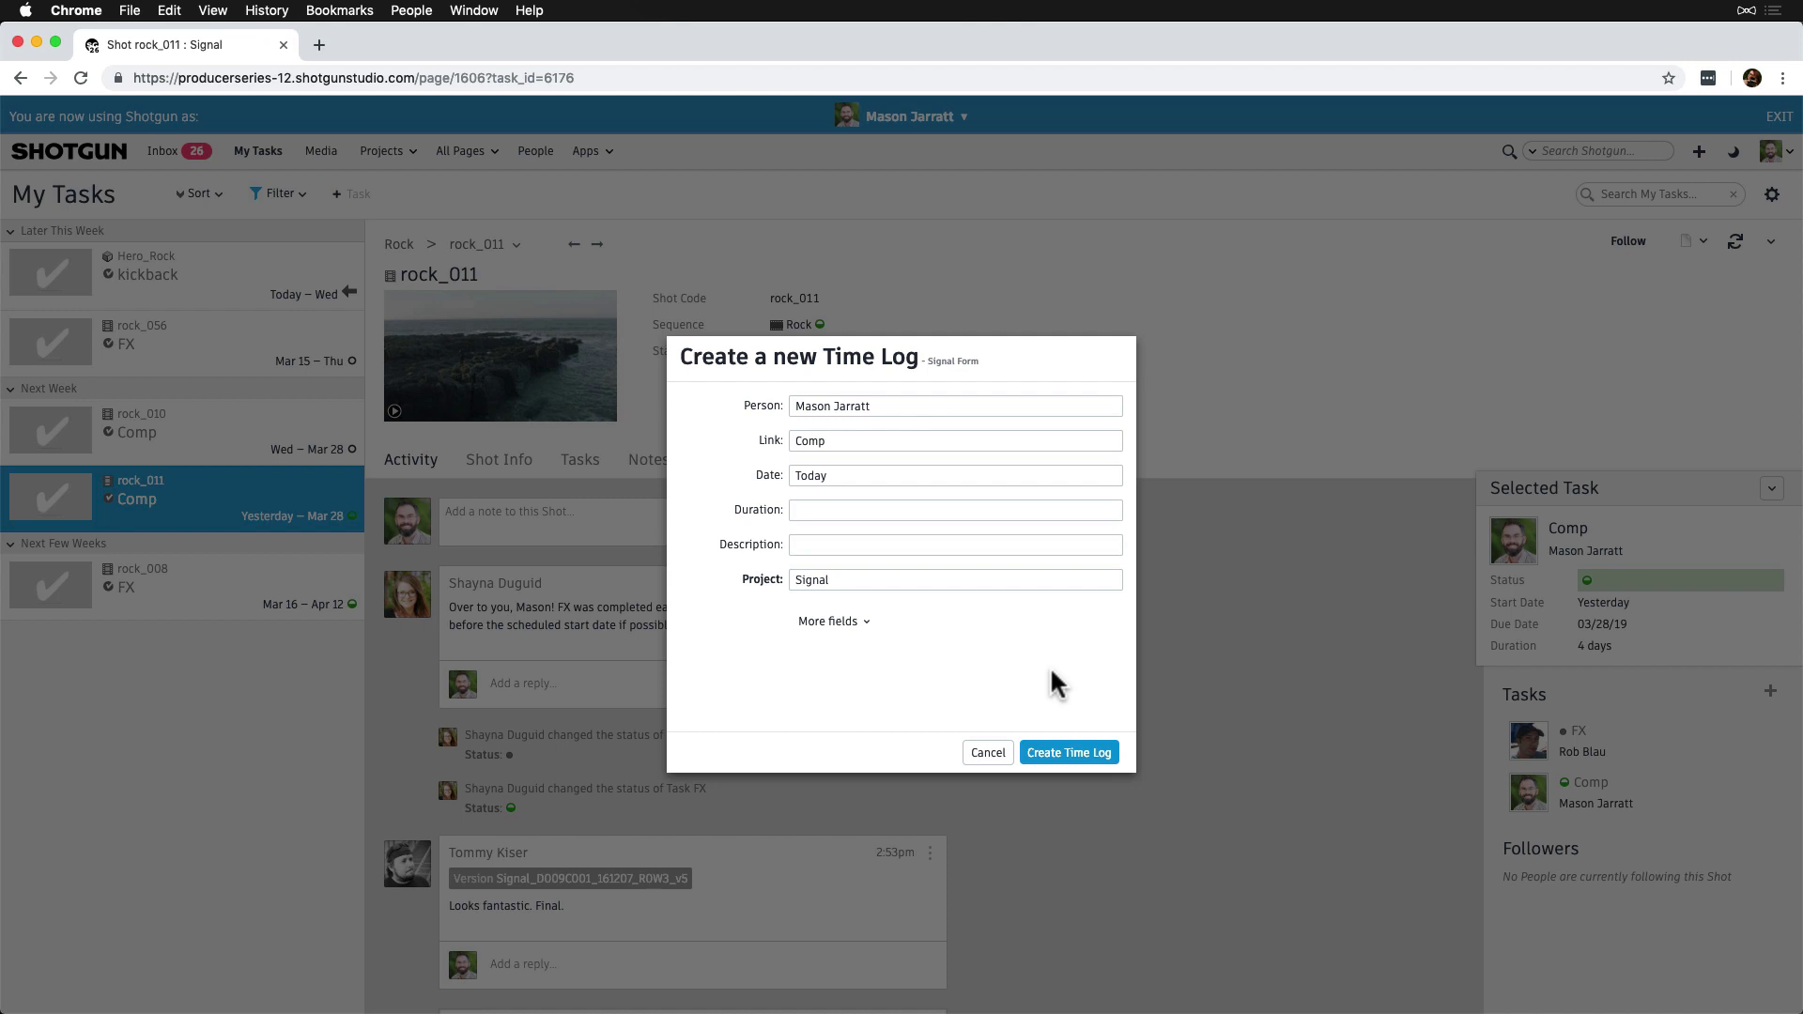
click(856, 511)
text(8h)
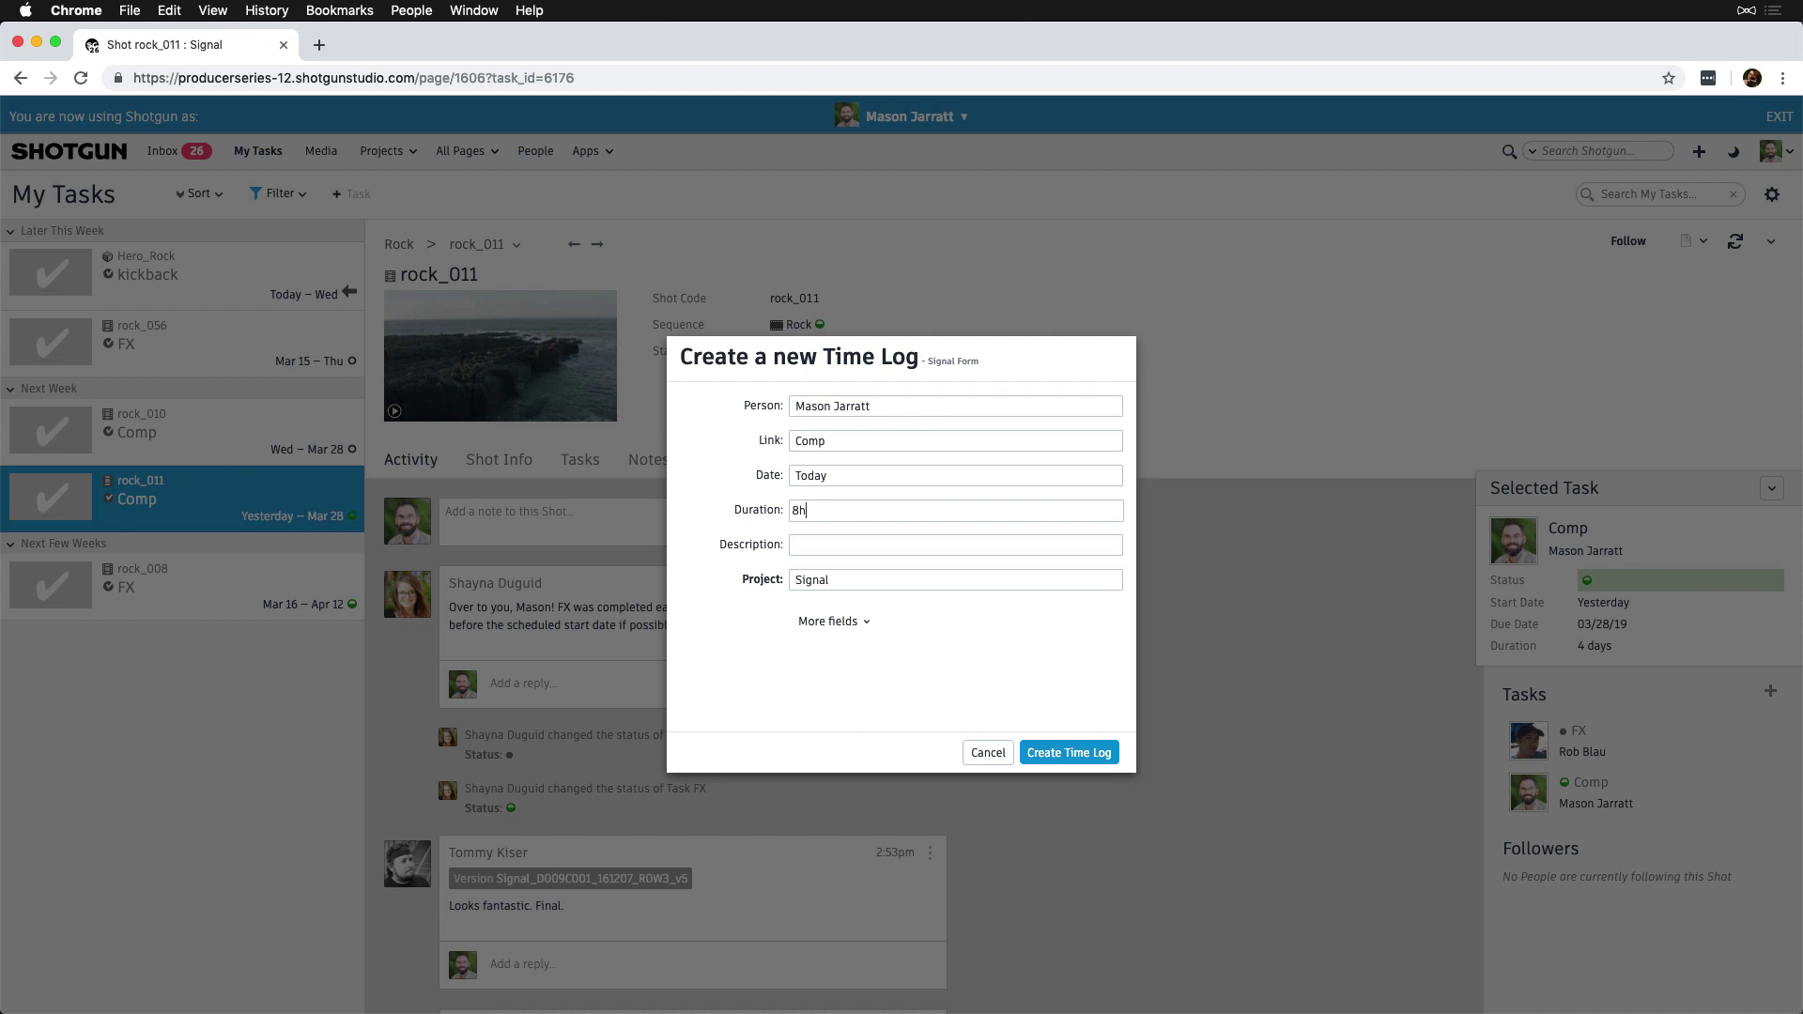
click(763, 640)
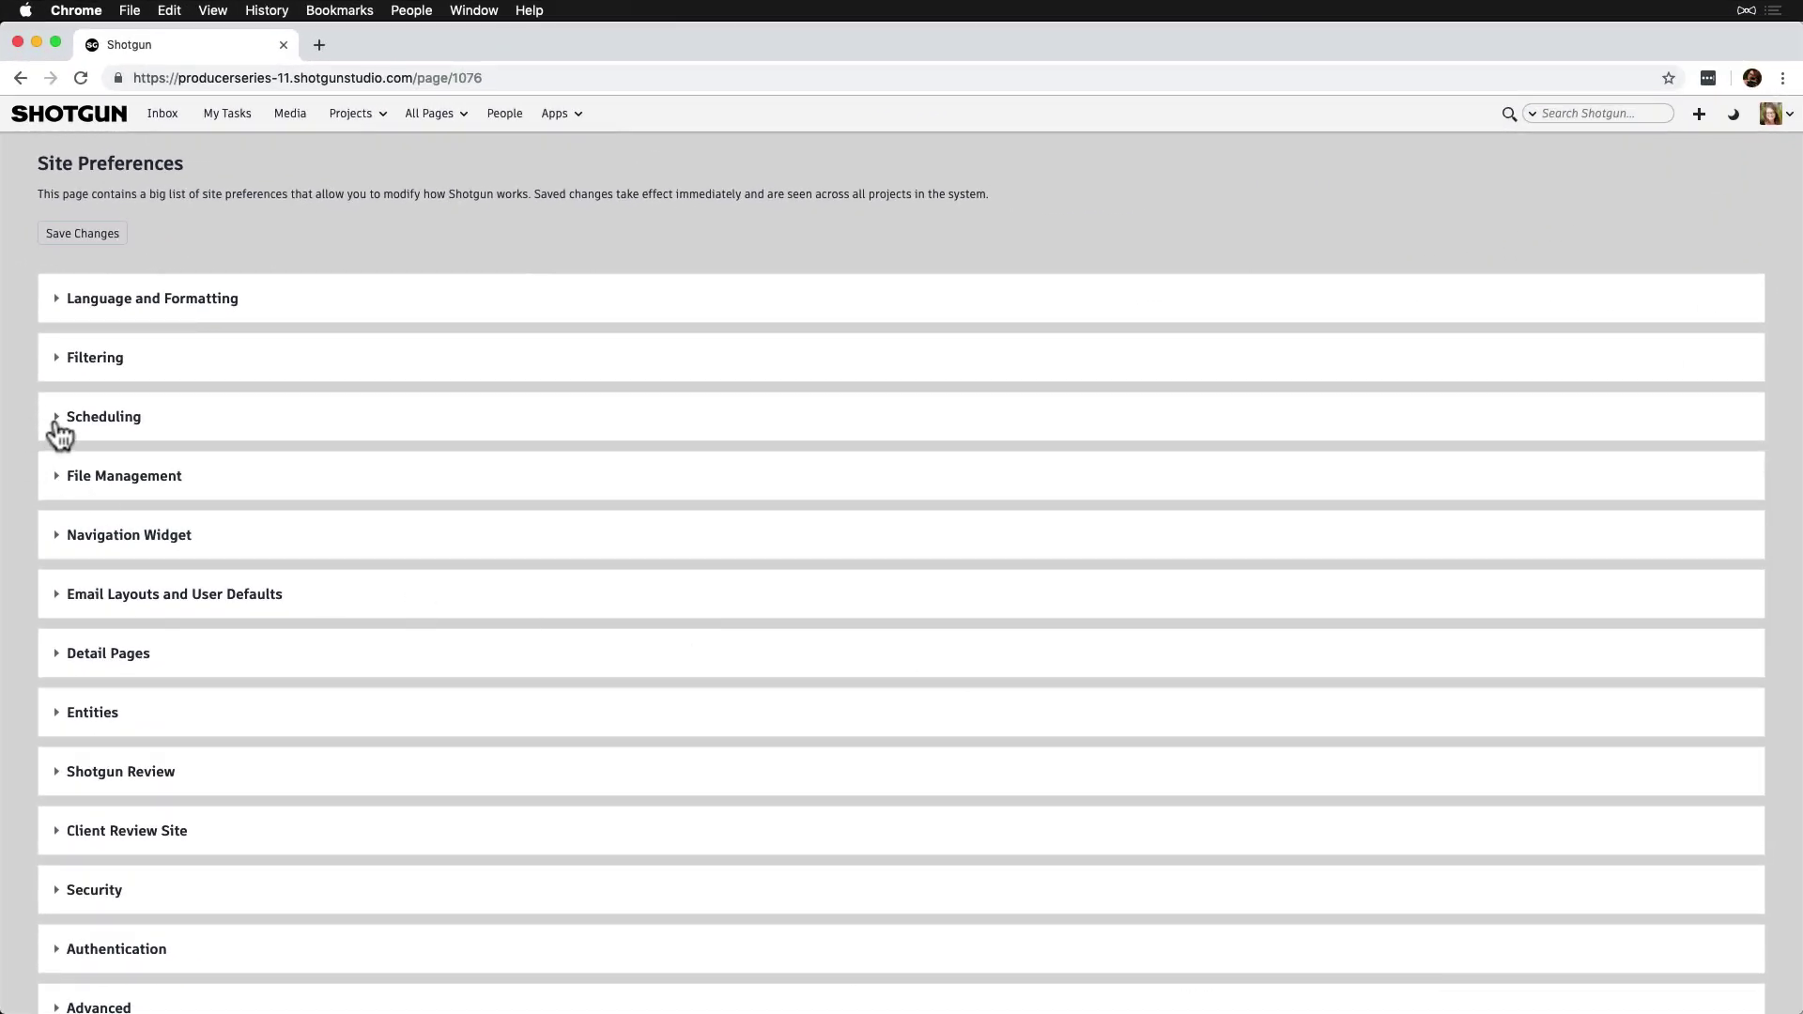
Expand Scheduling and open the 'Default unit for duration fields' dropdown.
click(55, 422)
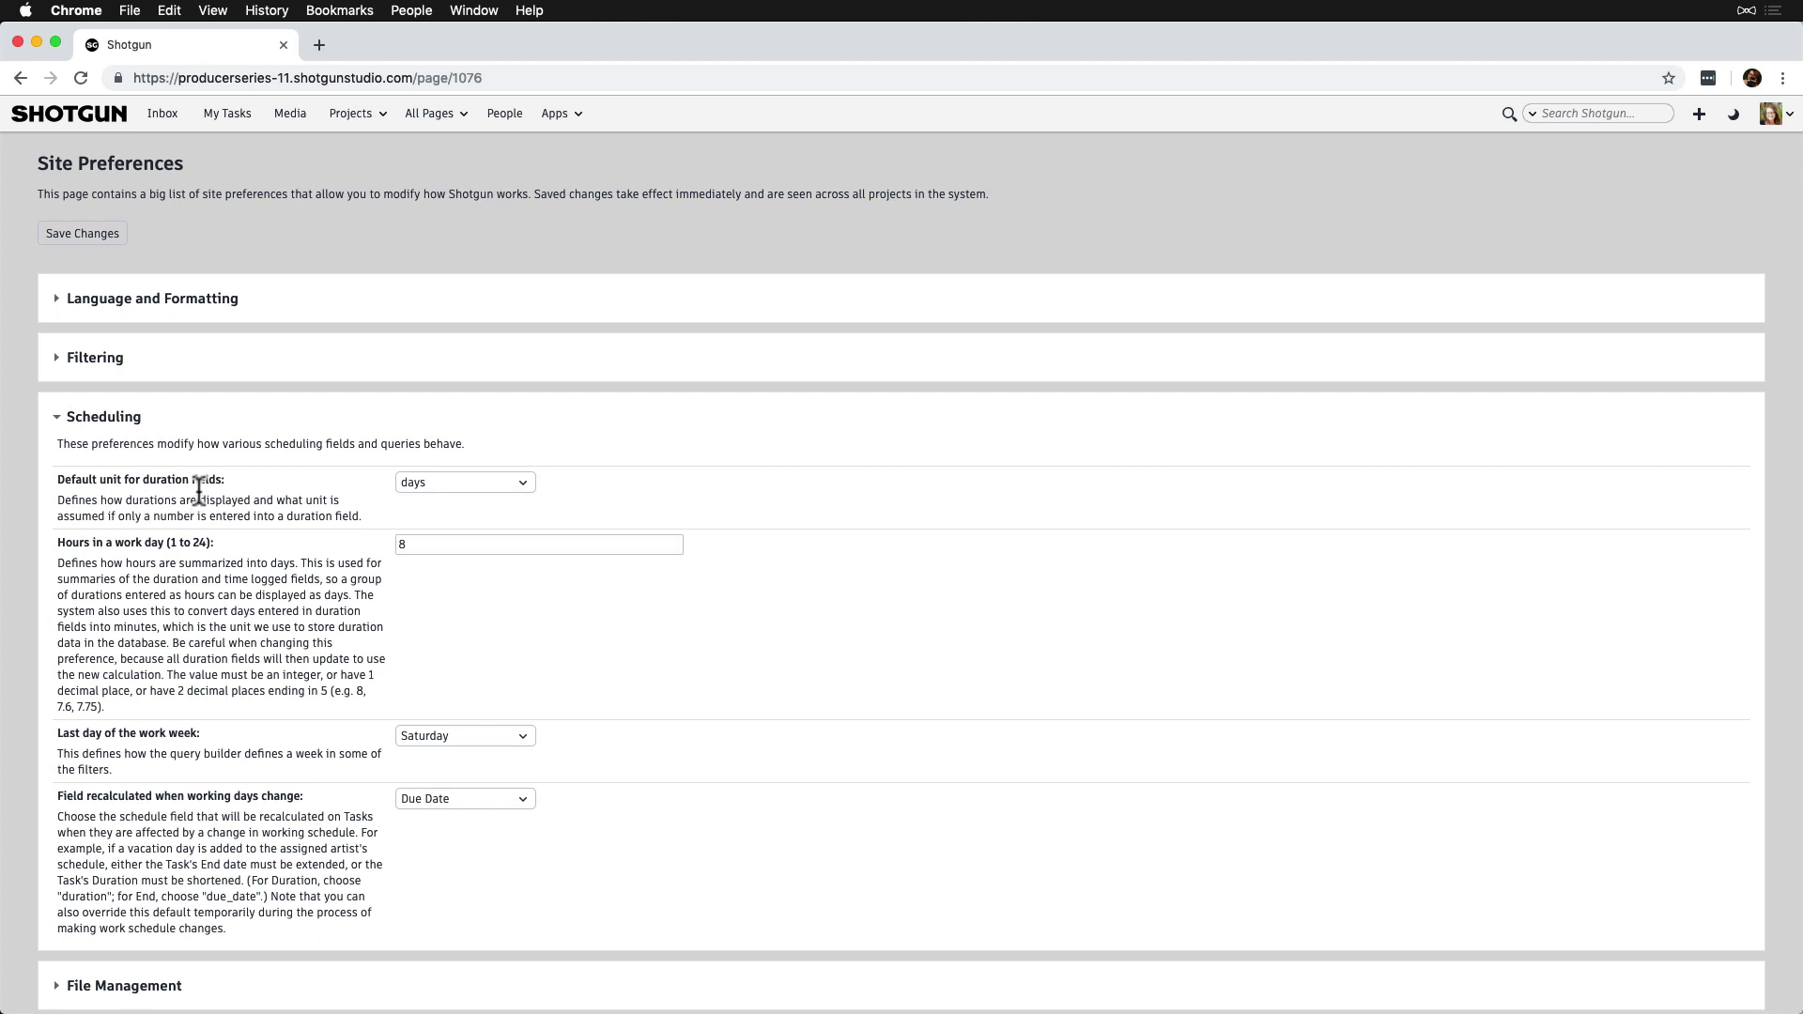
click(512, 484)
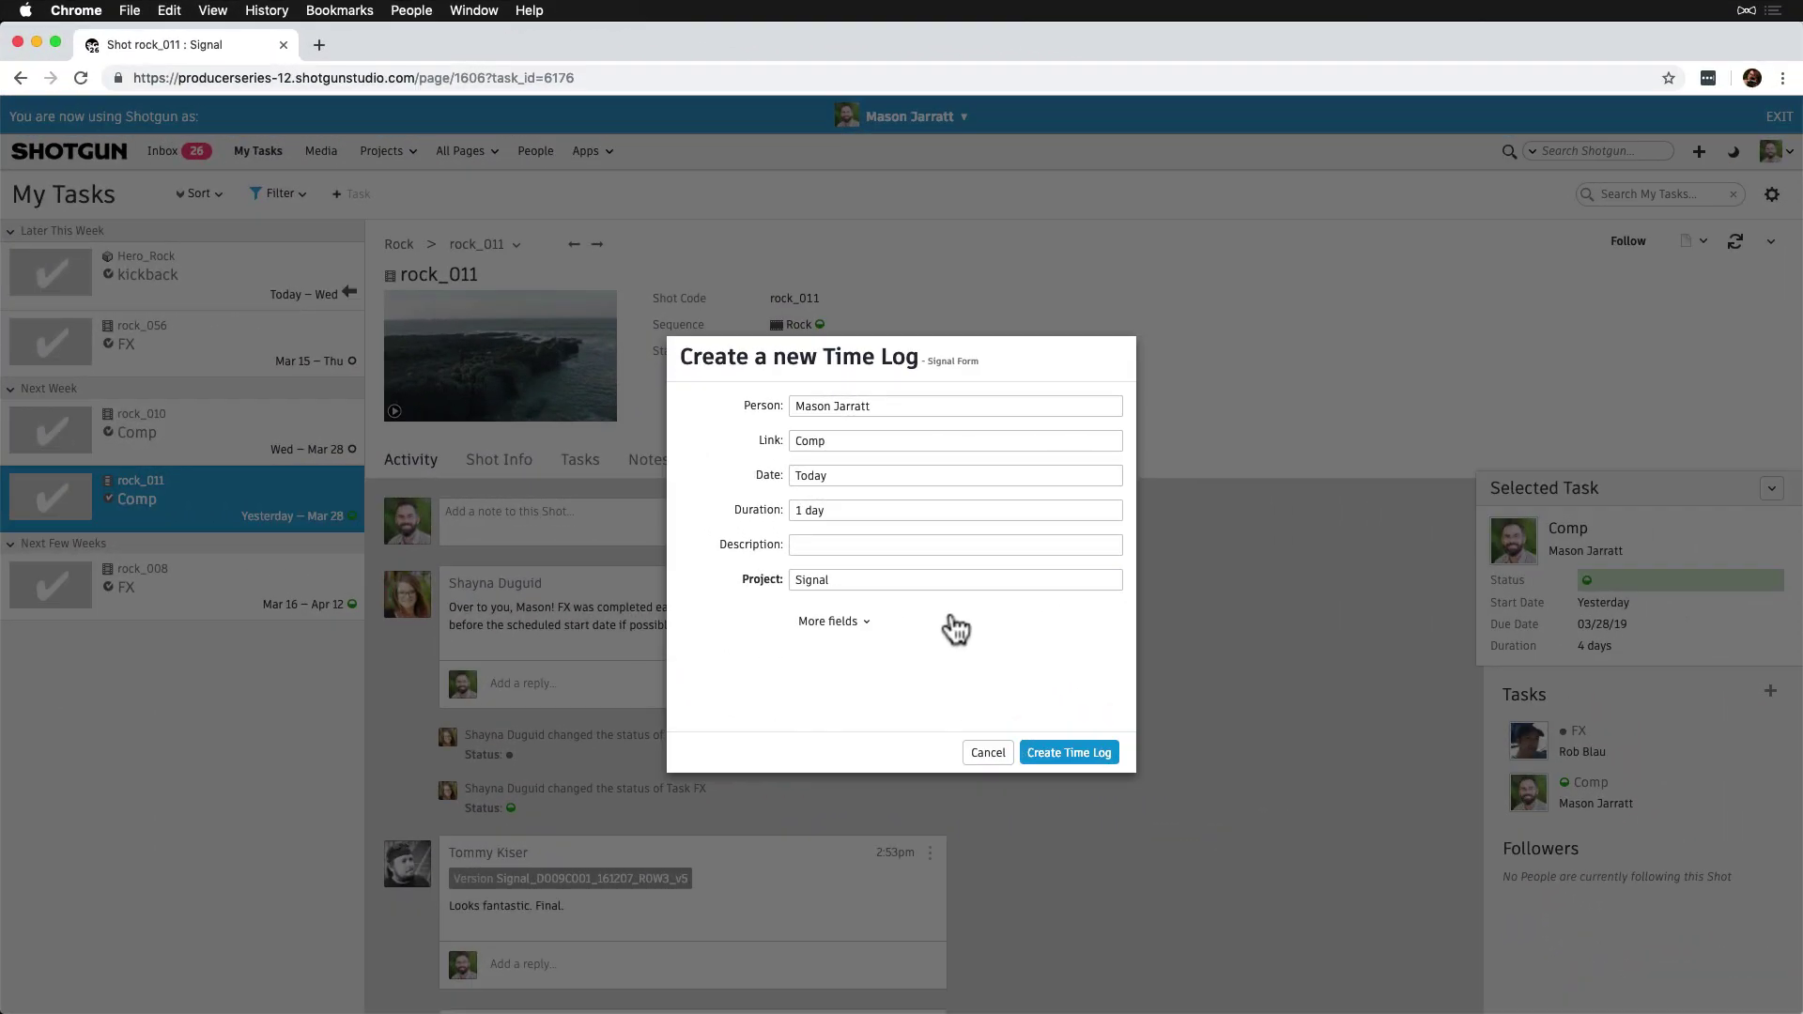
Enter the time log duration as 8h, then change it to 60m, shown as 0.125 days.
click(853, 509)
text(8h)
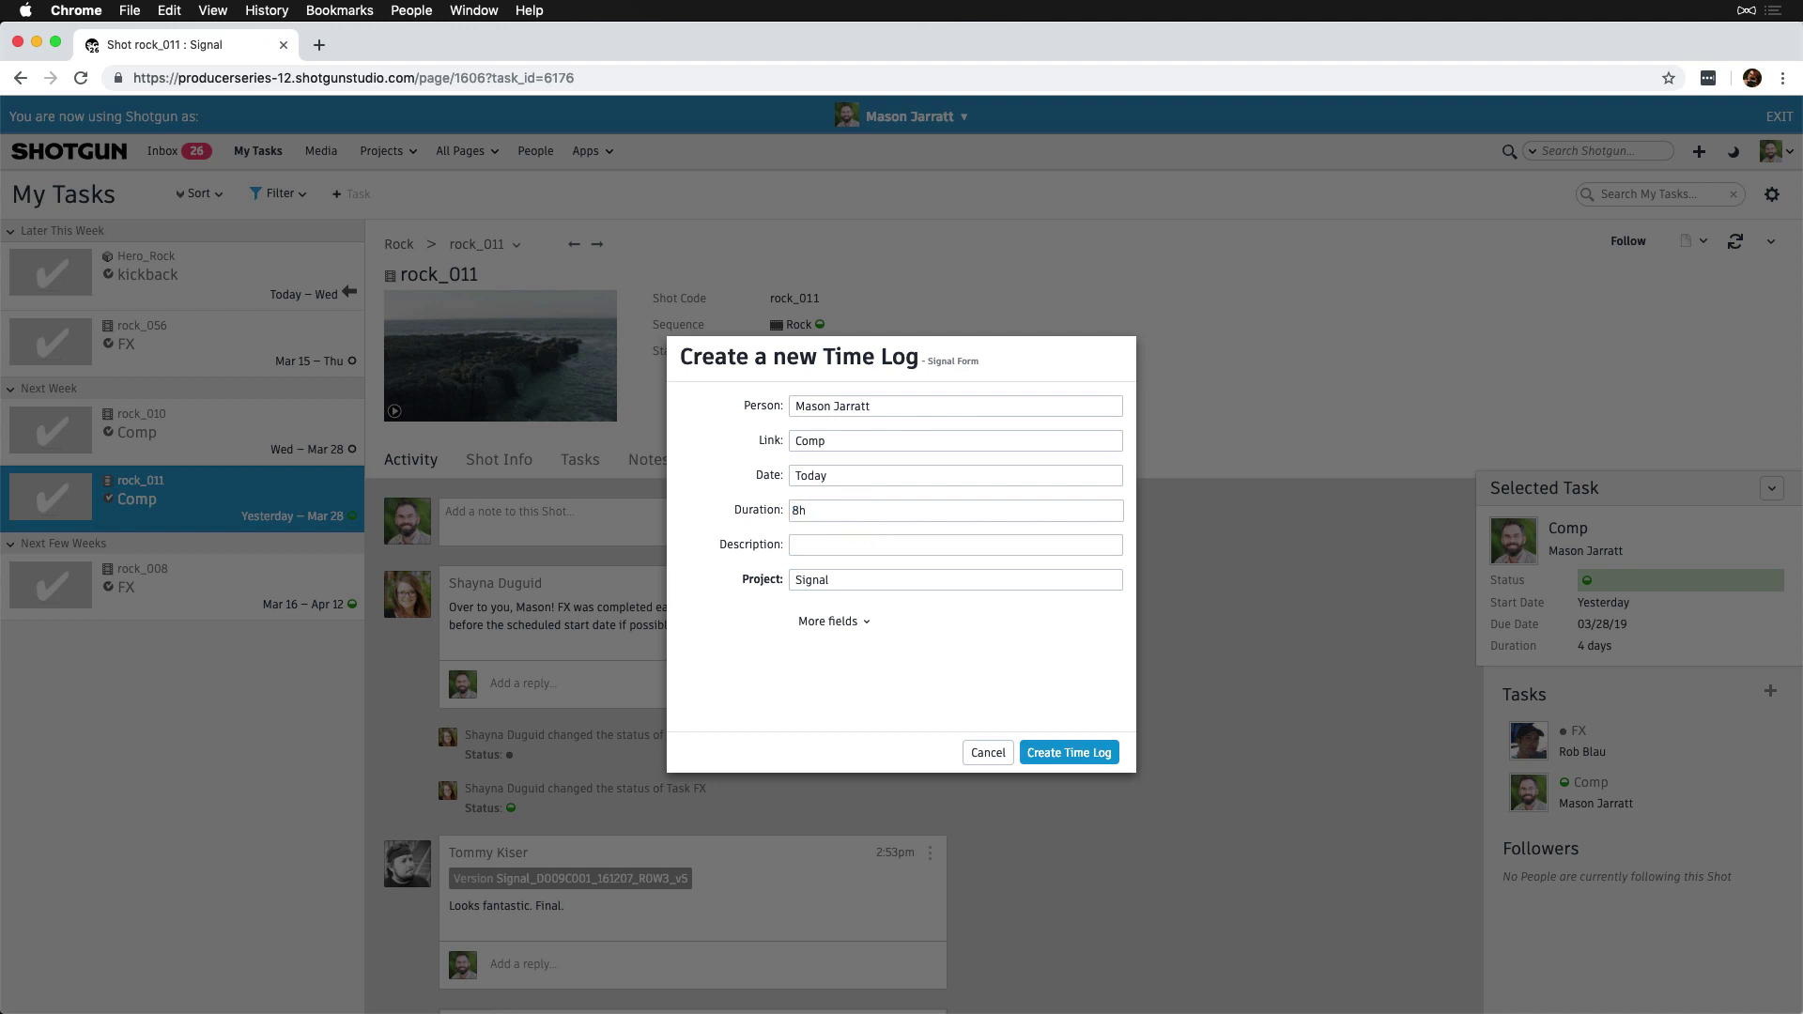
key(Tab)
click(853, 513)
text(60m)
key(Tab)
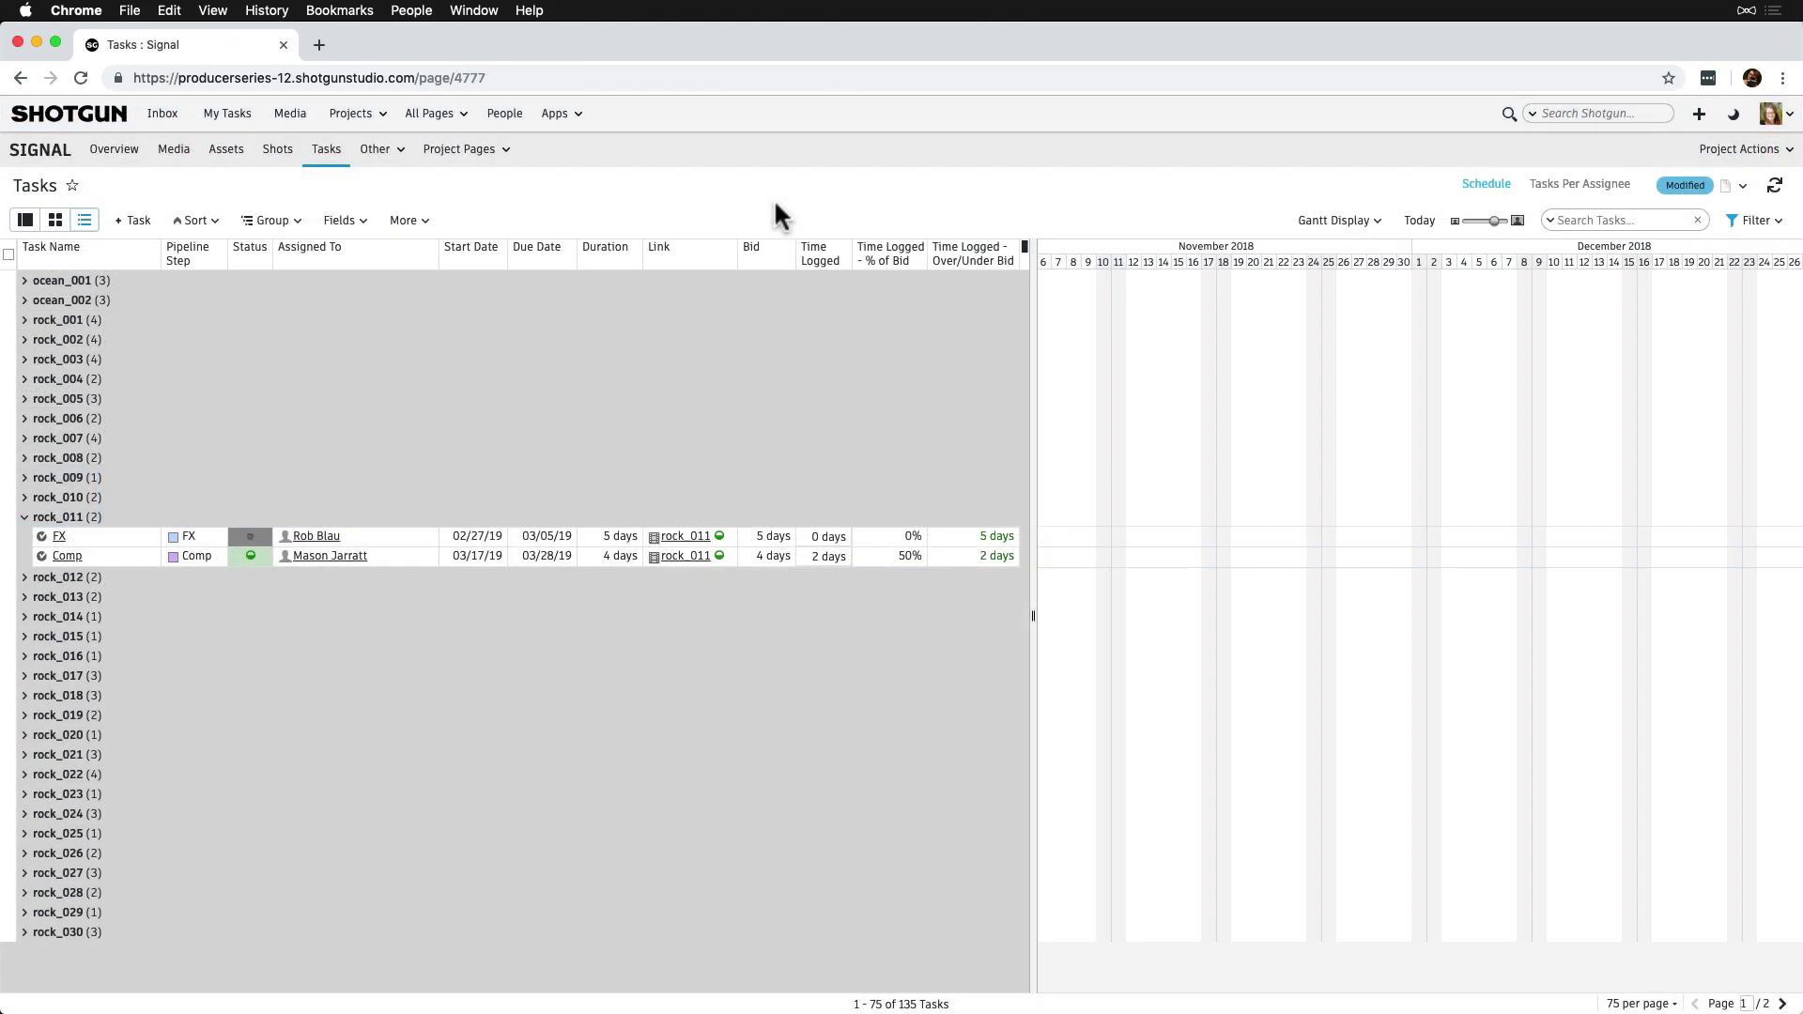
Add a Thumbnail column to the task list, showing thumbnails from the latest associated Version or Note.
click(345, 222)
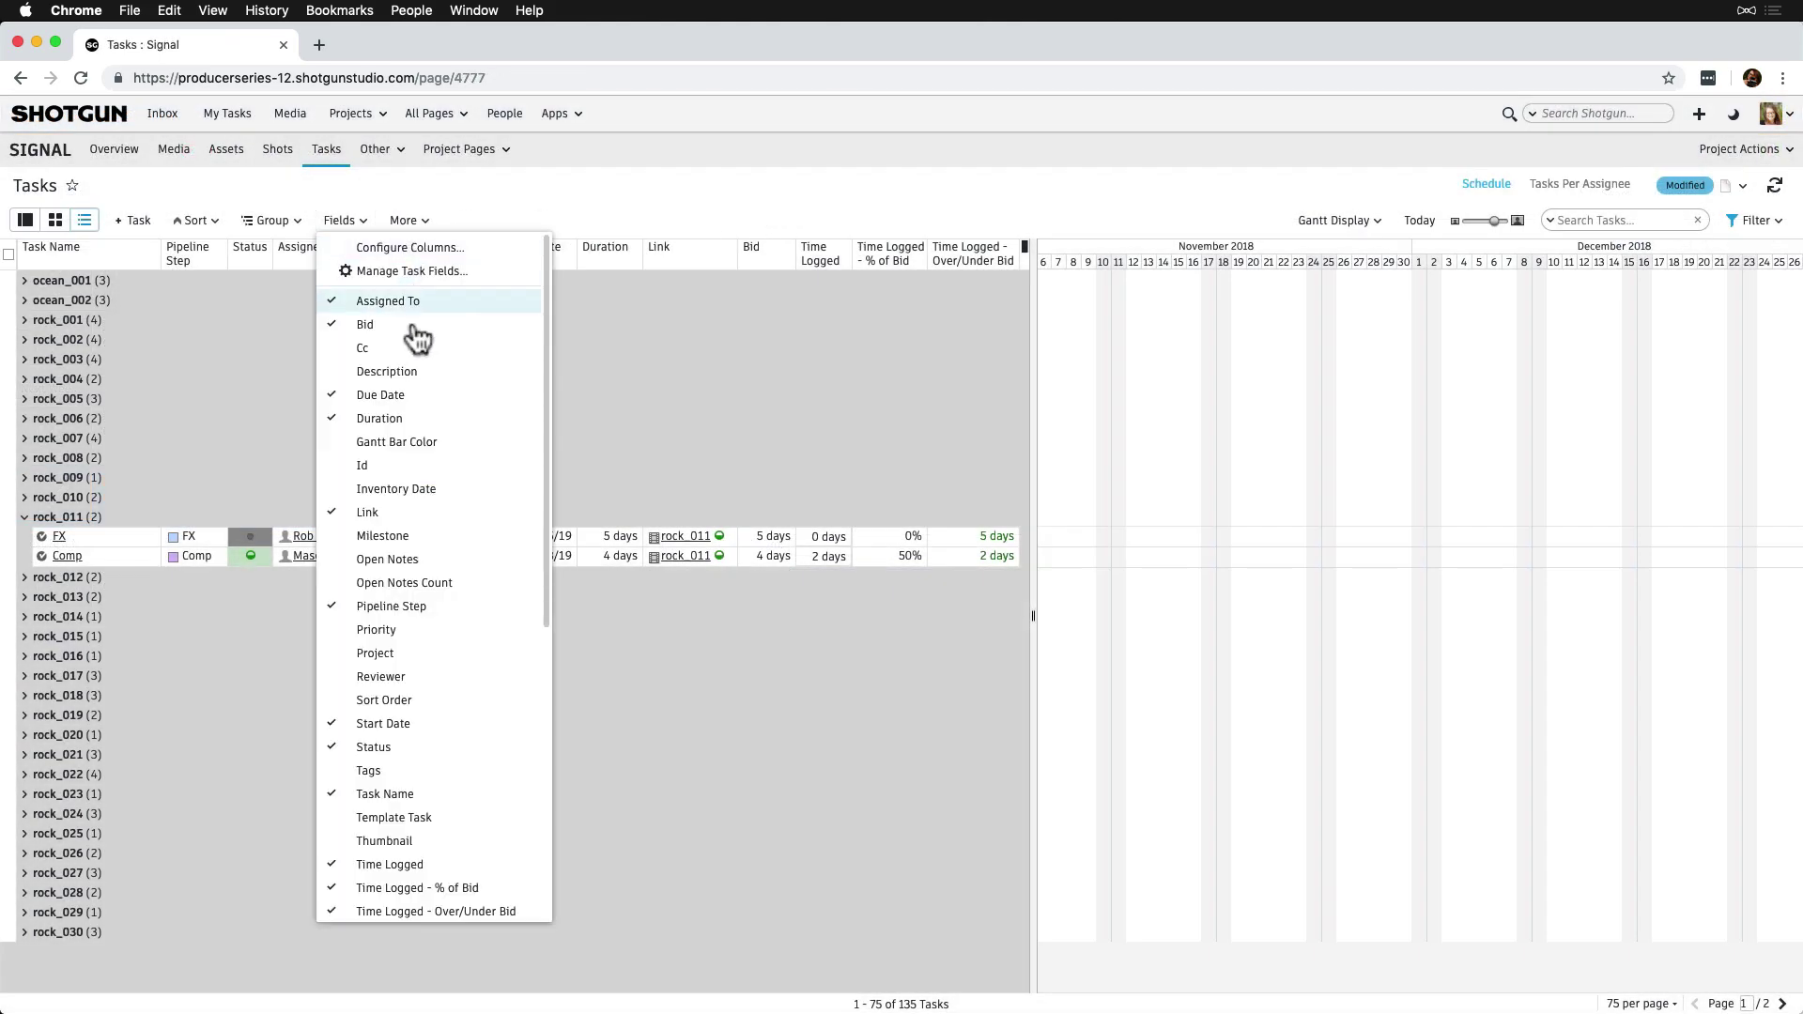
click(436, 845)
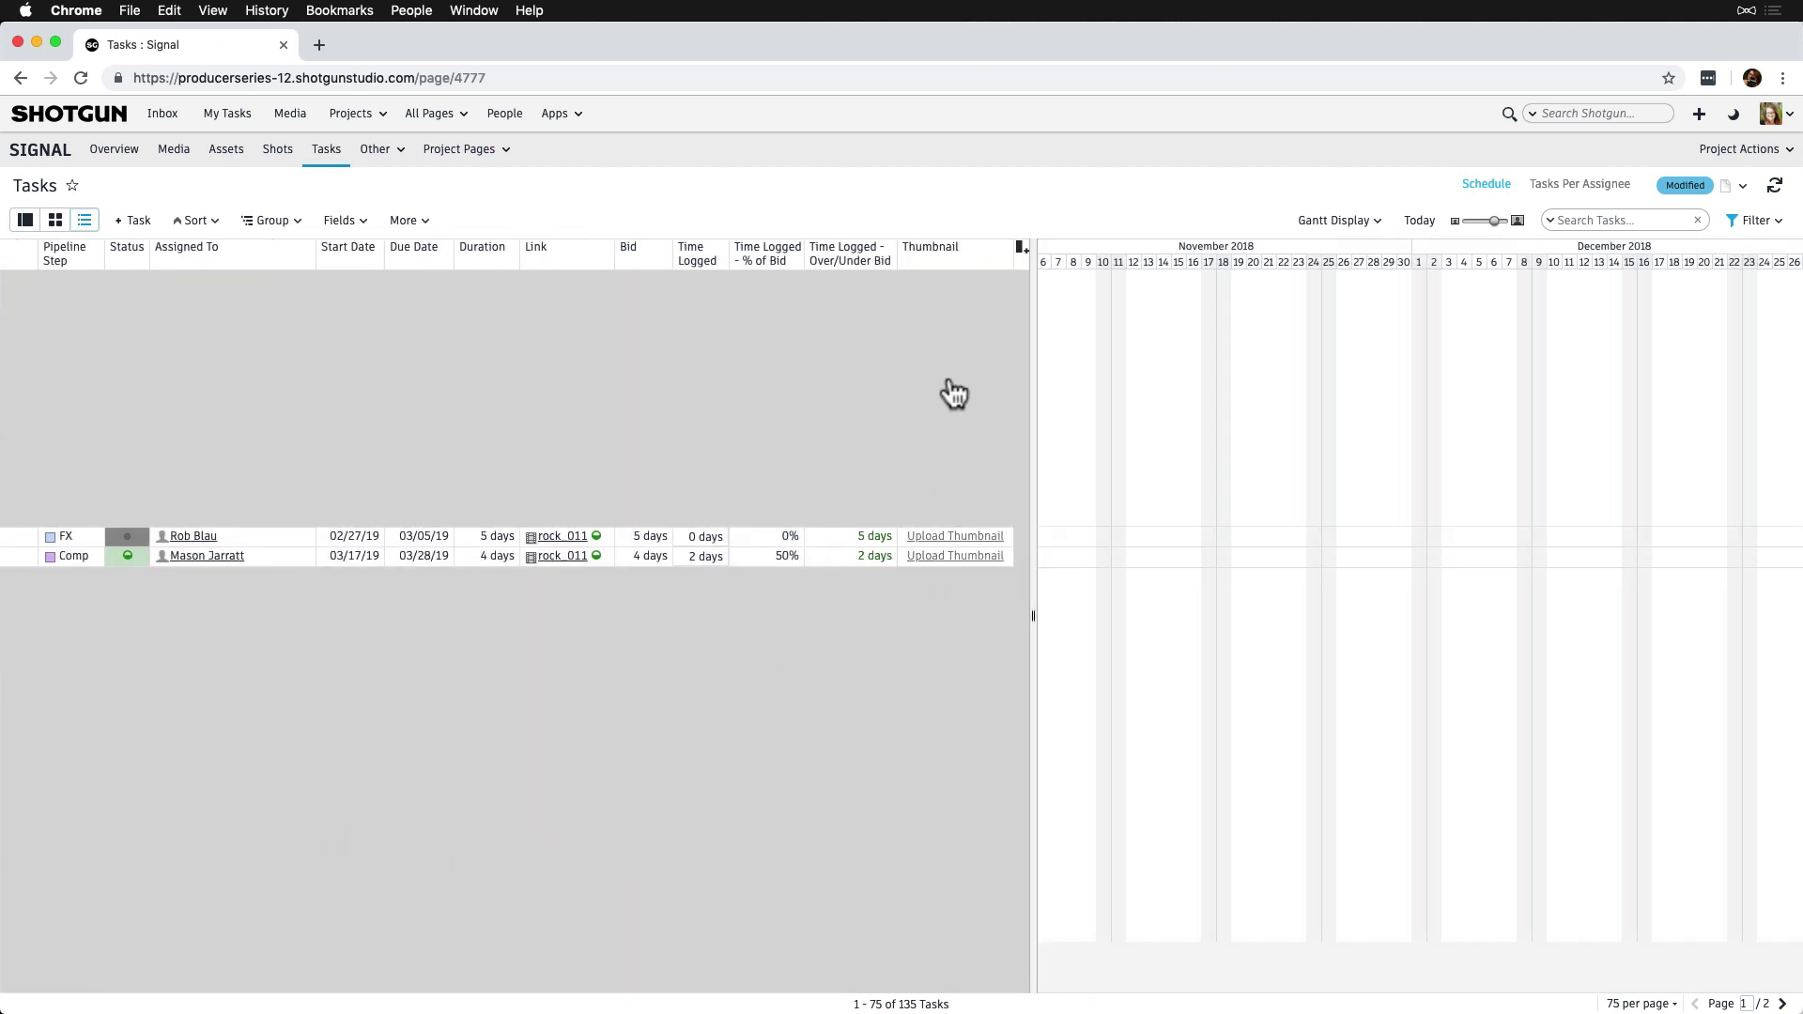
click(979, 256)
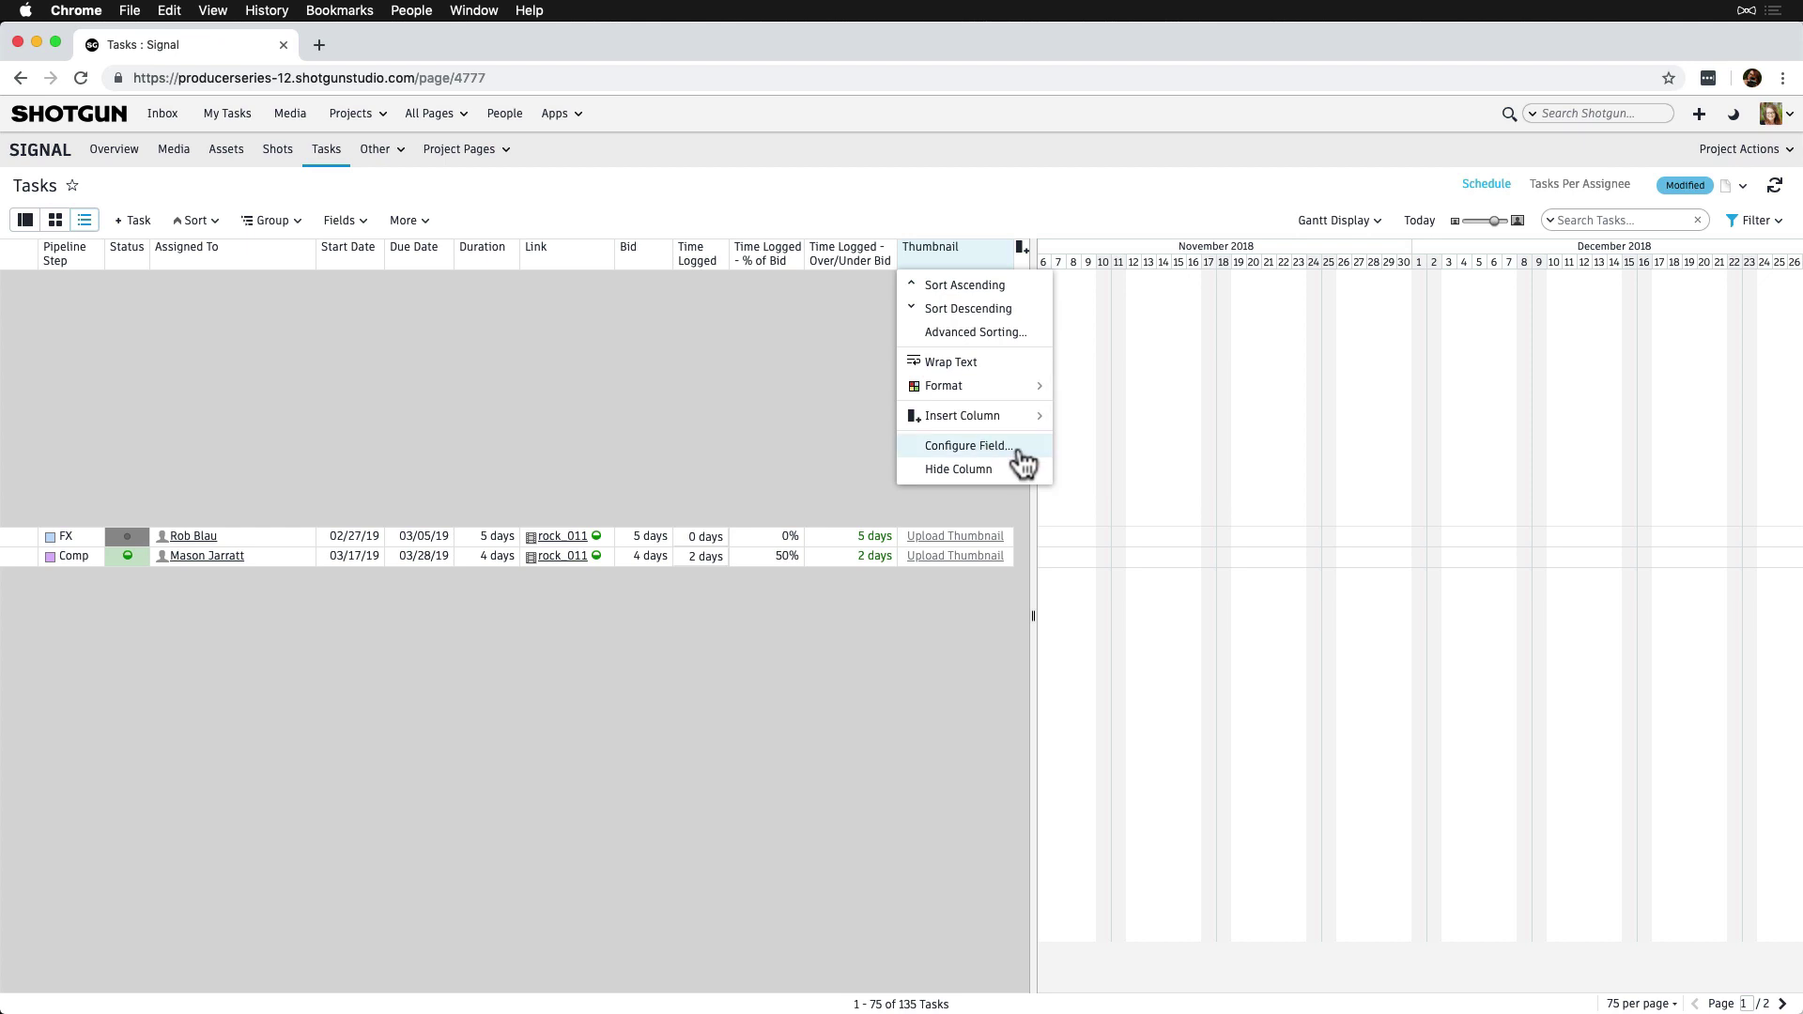
click(969, 445)
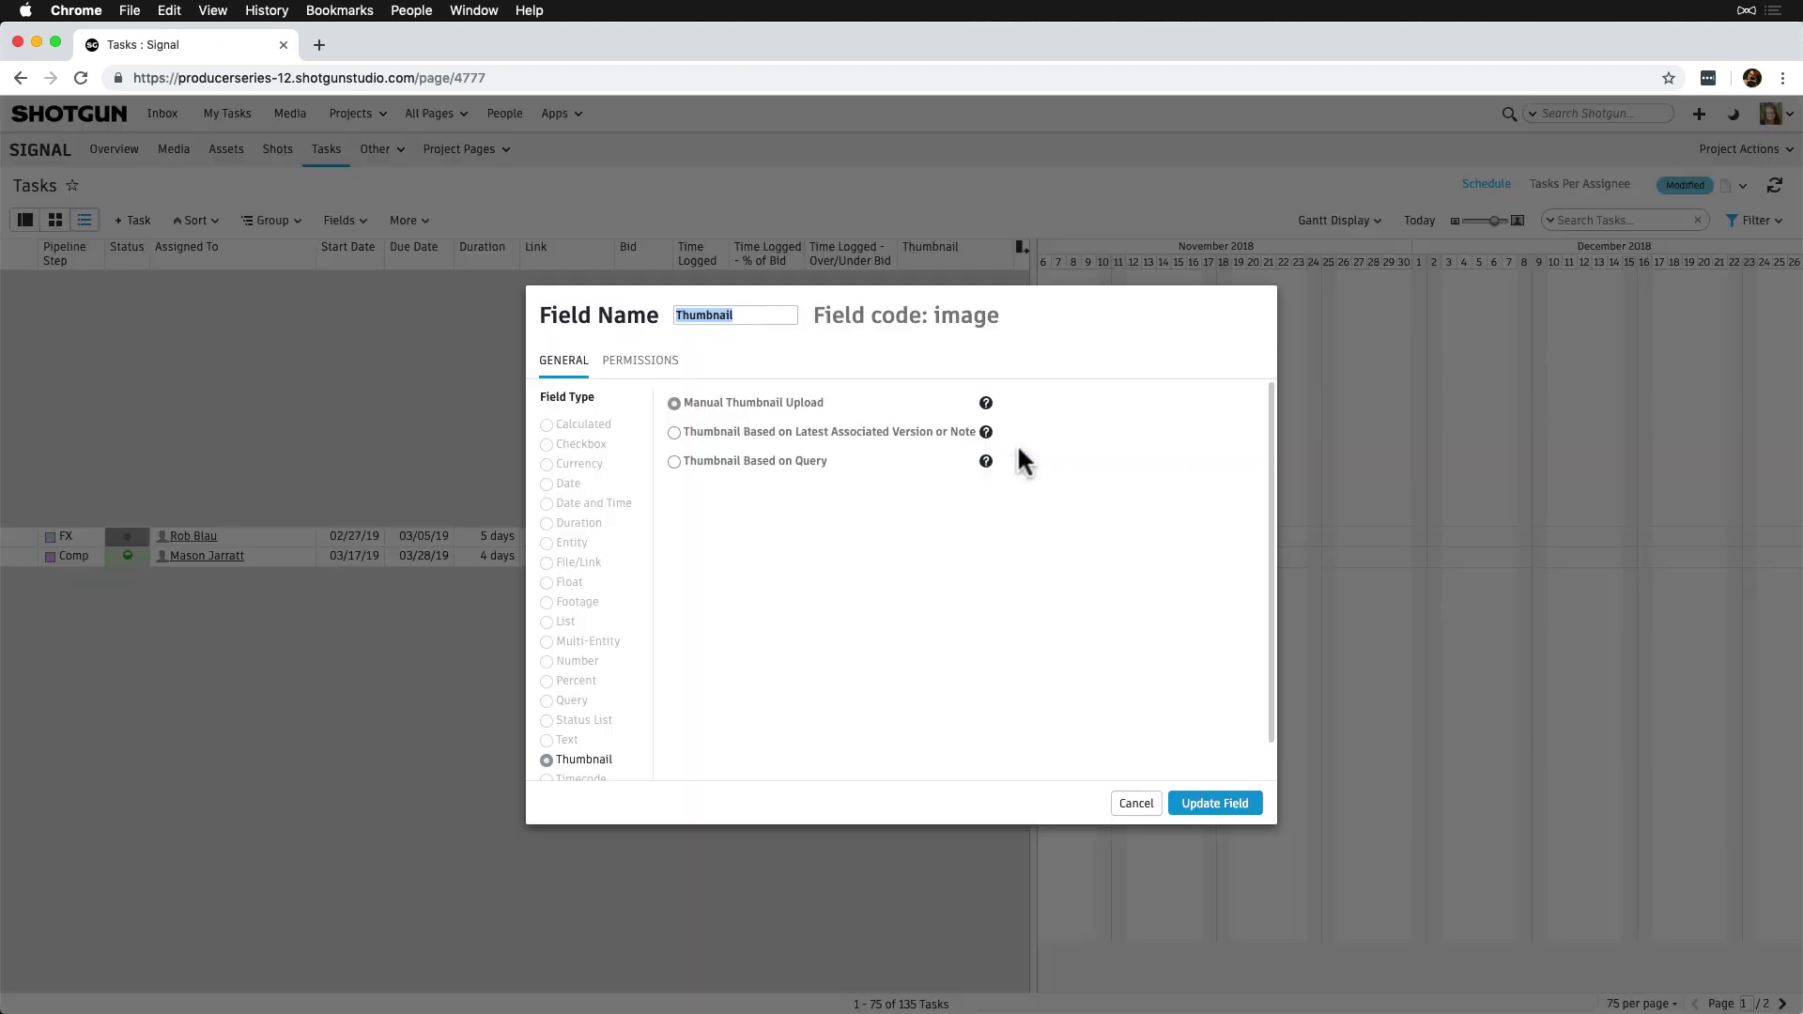
click(676, 433)
mouse_move(986, 437)
click(1213, 804)
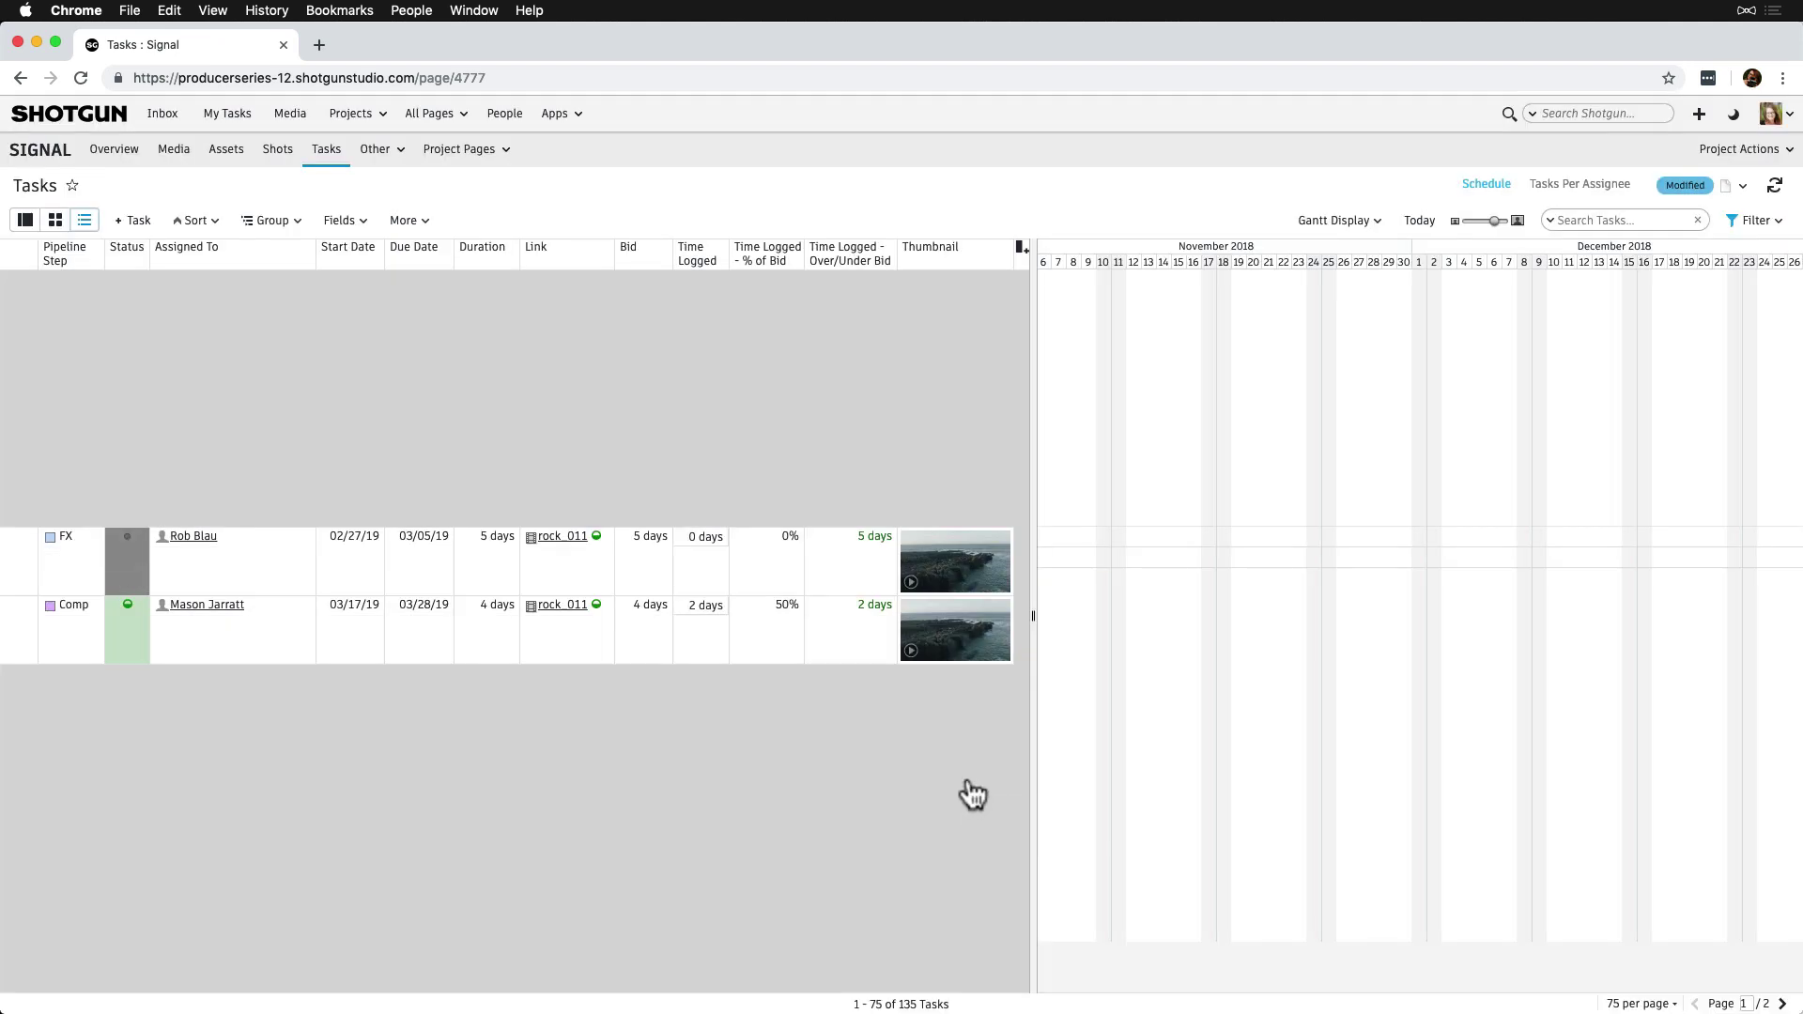
Go to My Tasks, view the site as another artist, and open the rock_011 Comp task.
mouse_move(972, 658)
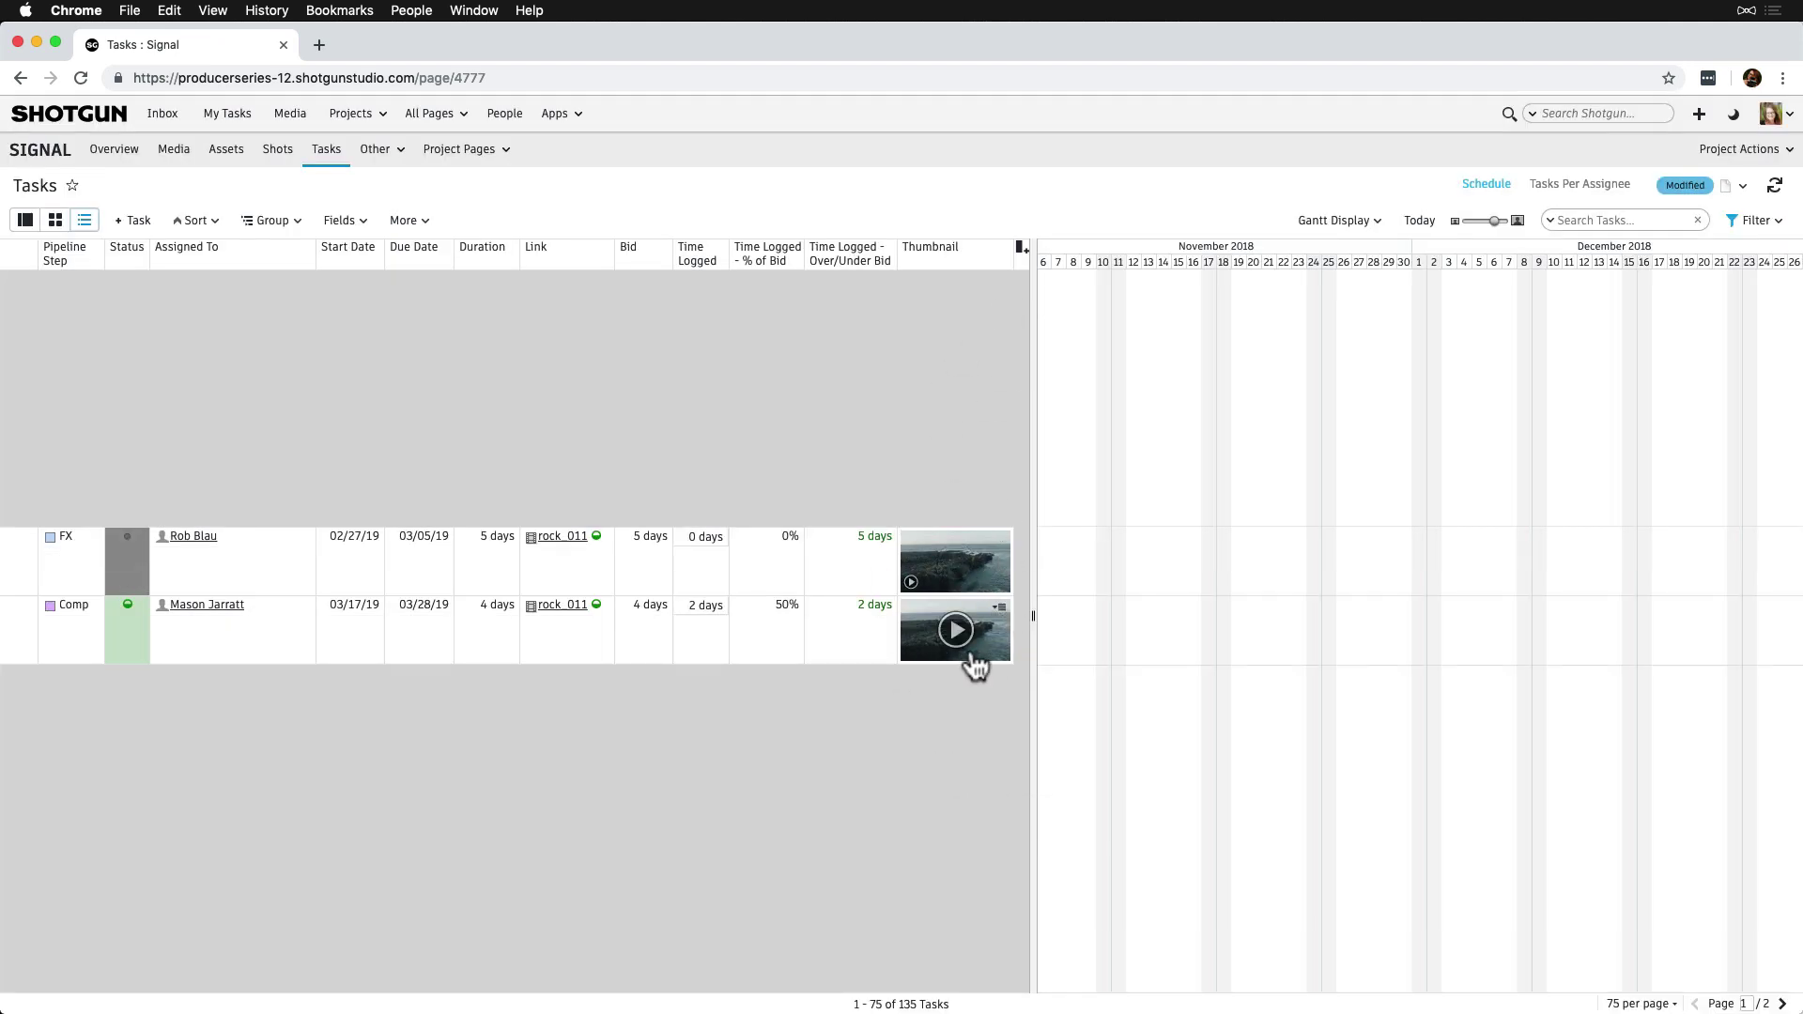
click(231, 117)
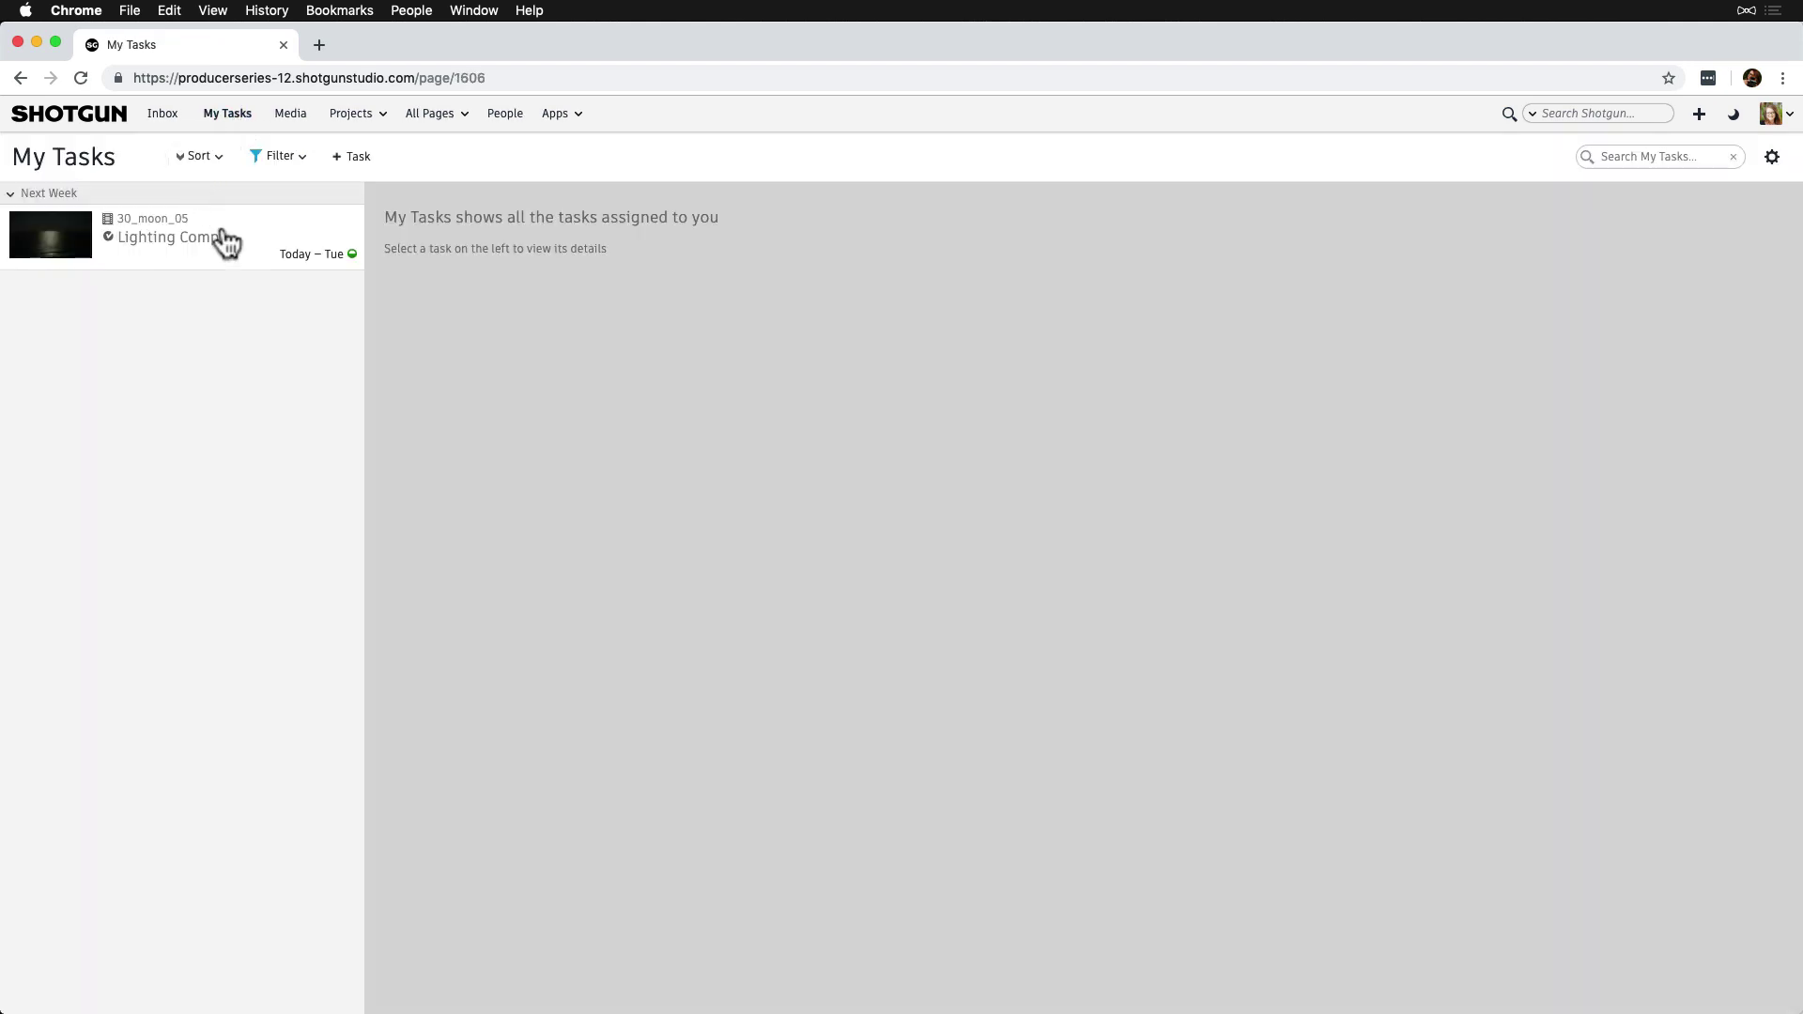
click(224, 240)
click(1703, 205)
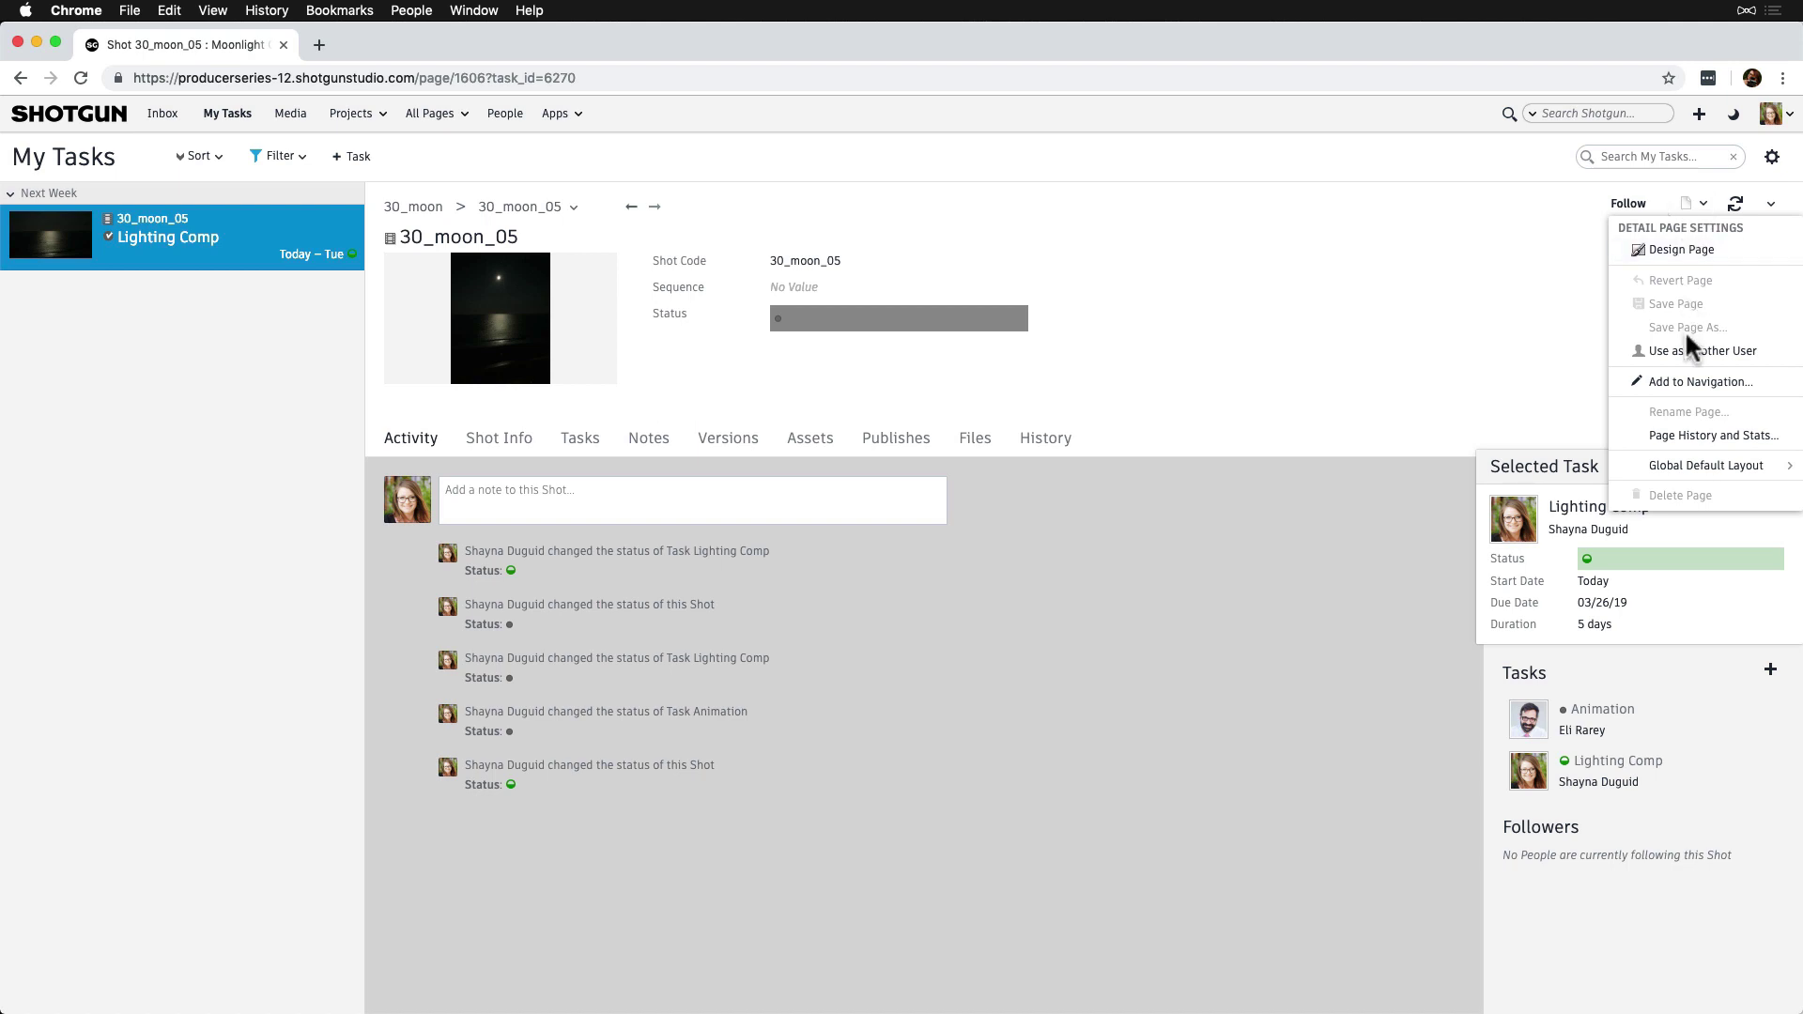
click(1684, 331)
text(mason)
click(852, 141)
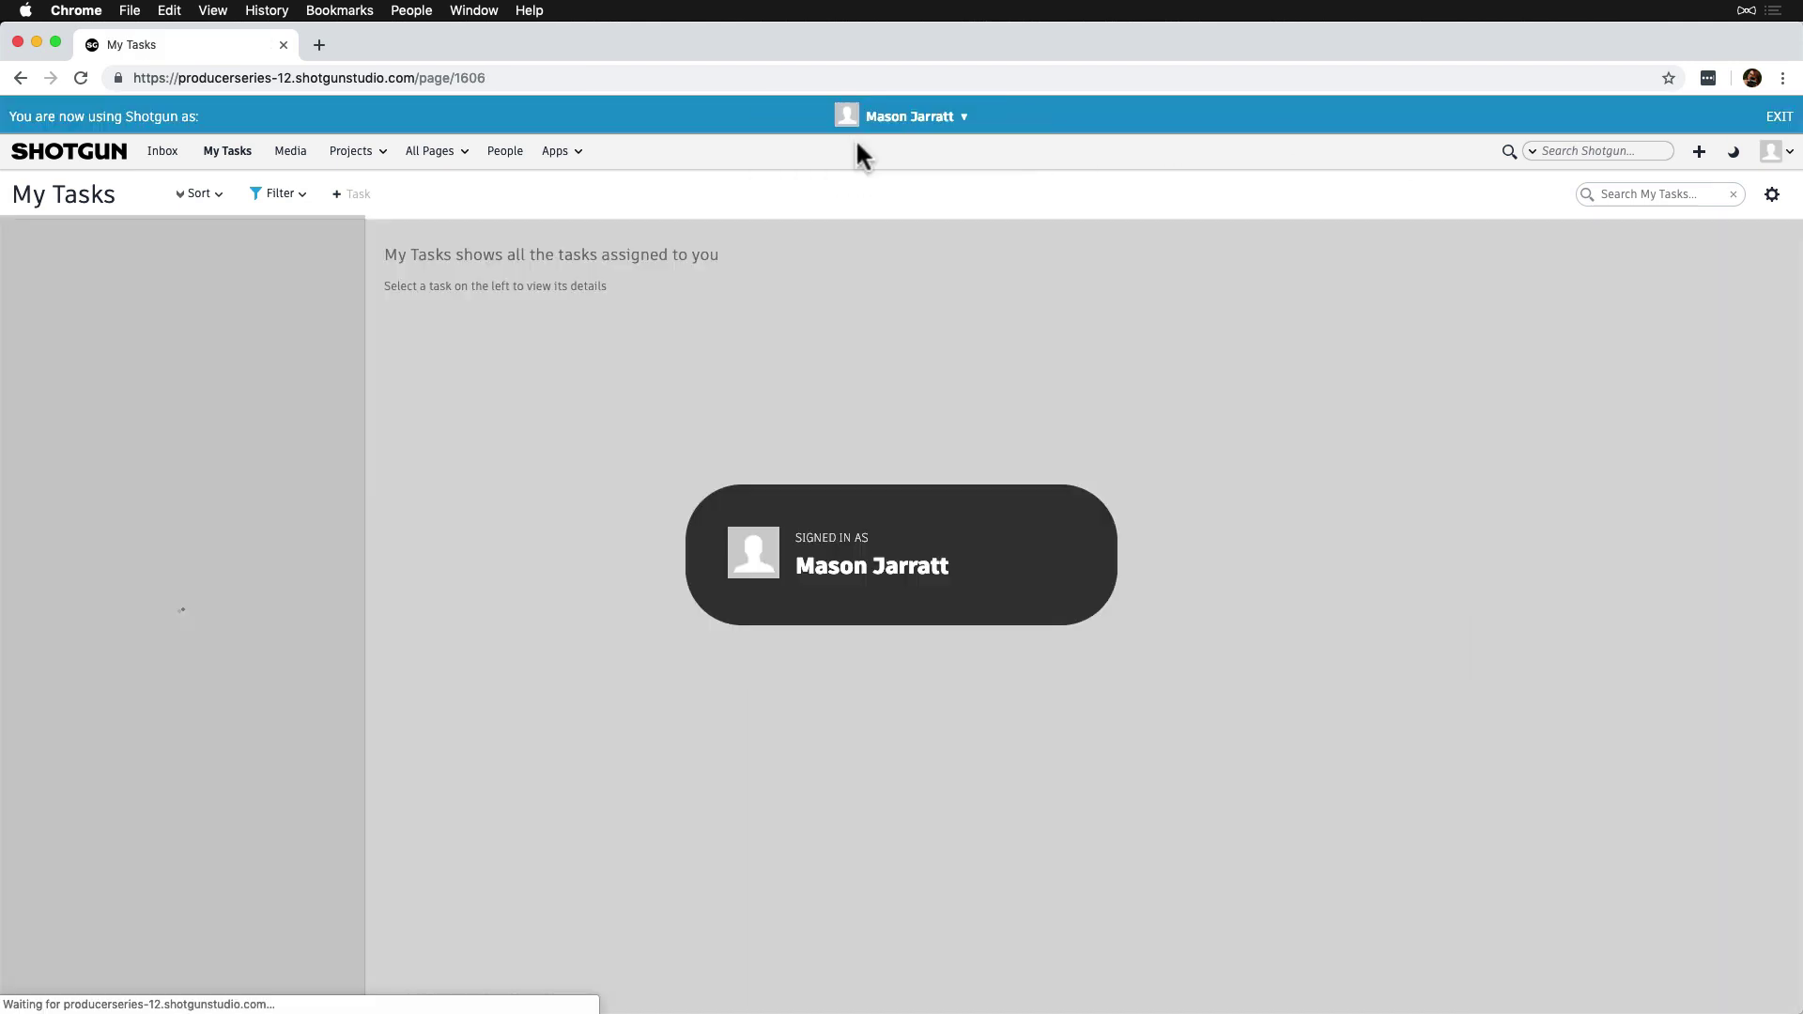
click(236, 530)
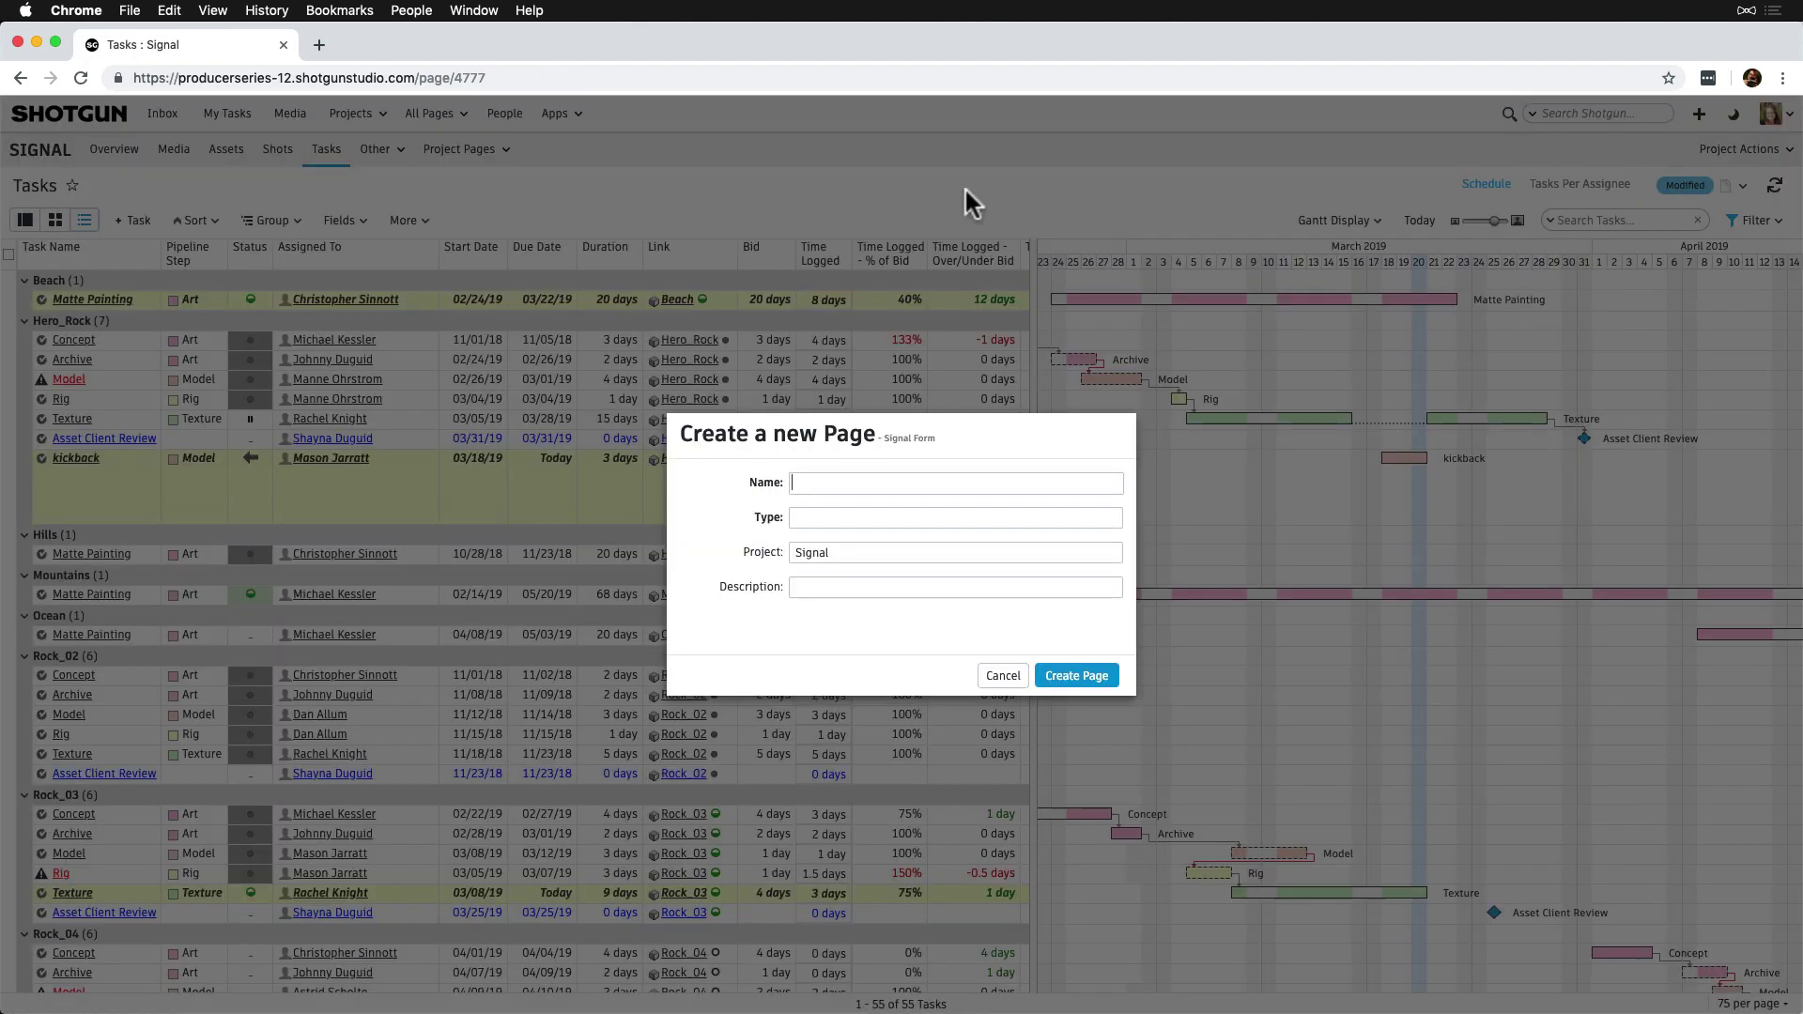
Create the Global Time Logs page as a Time Log page with no project.
click(873, 517)
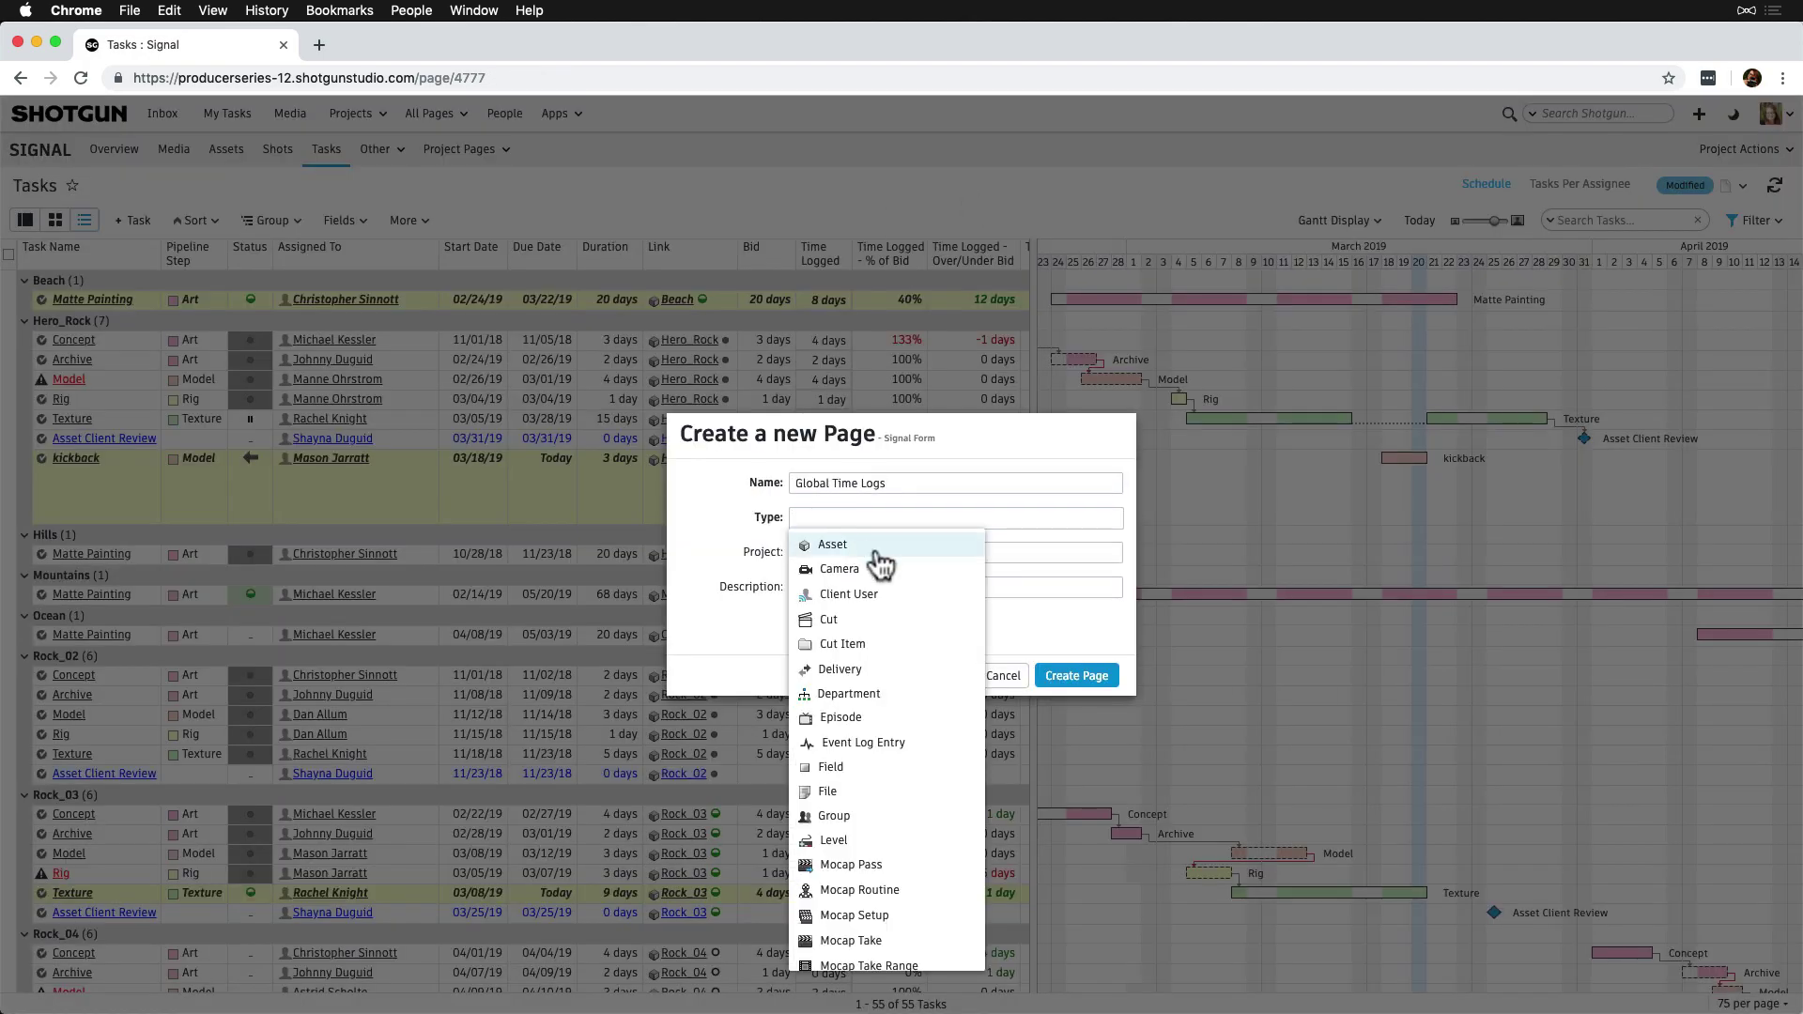
scroll(877, 610, down, 10)
click(870, 910)
click(845, 554)
key(BackSpace)
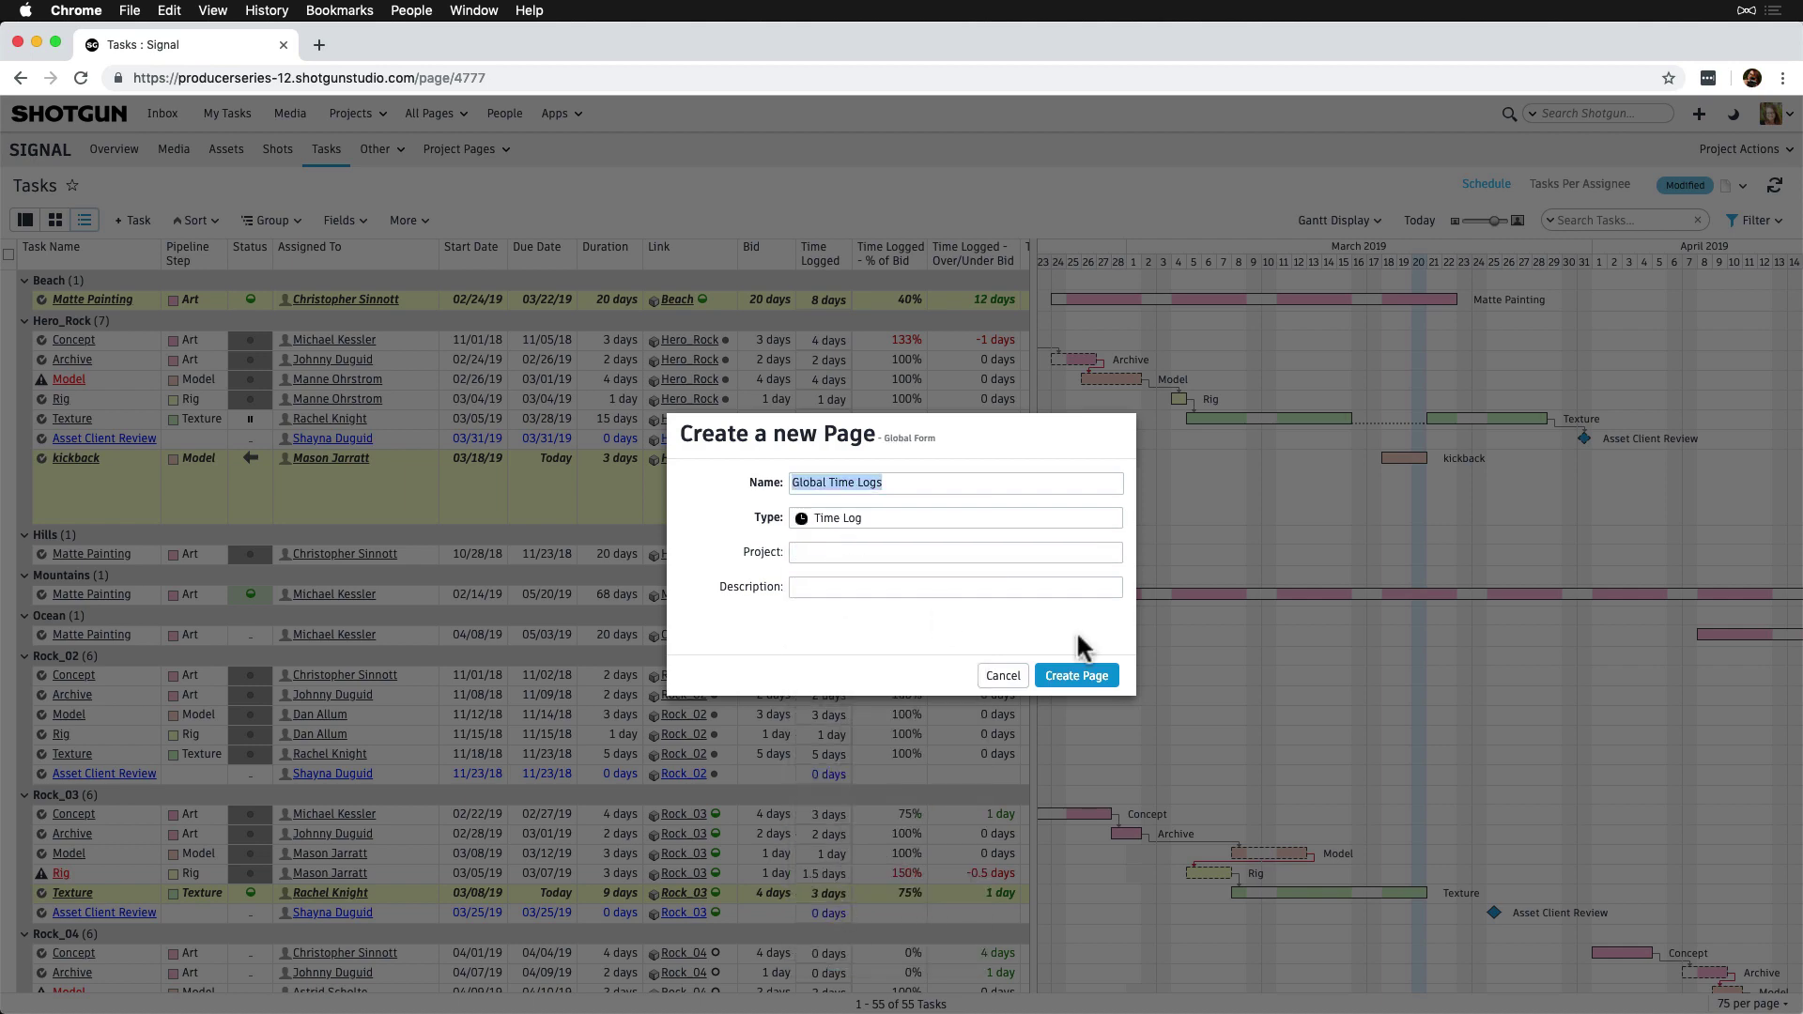
click(1076, 675)
Group the time logs by Project, then Person, then Date Created by week.
click(235, 184)
click(291, 212)
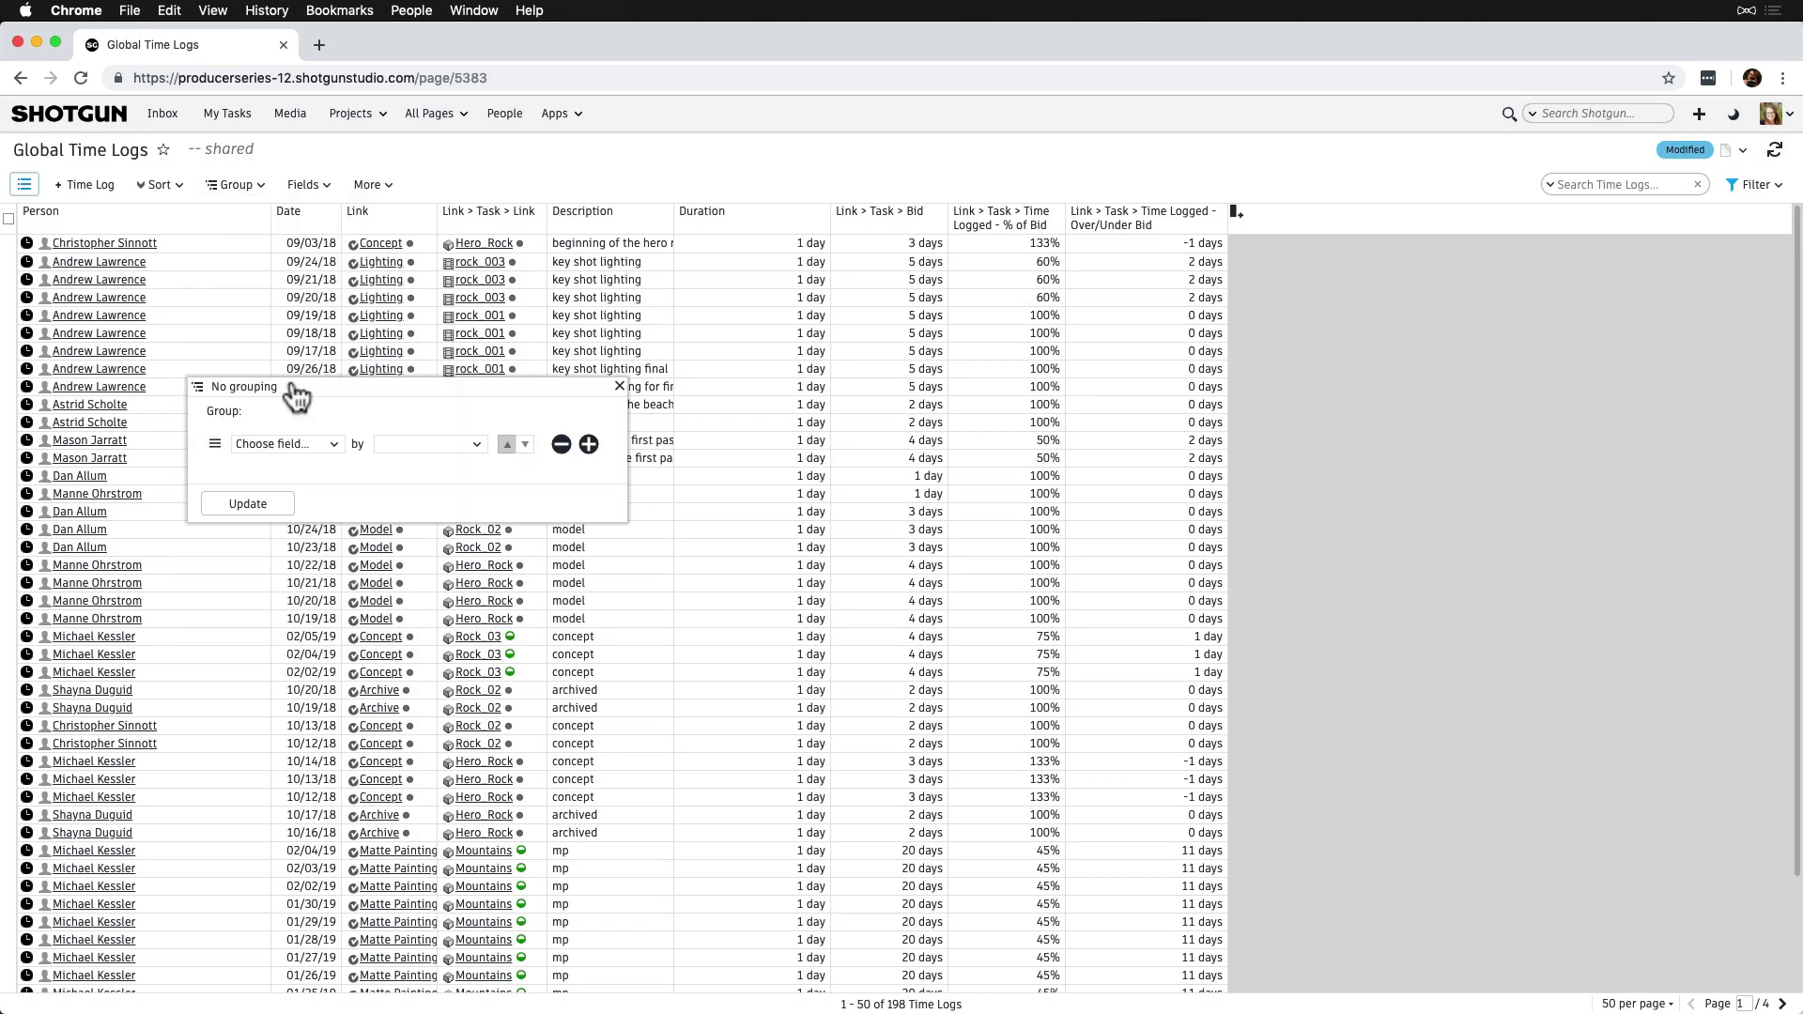
click(281, 443)
click(282, 604)
click(329, 474)
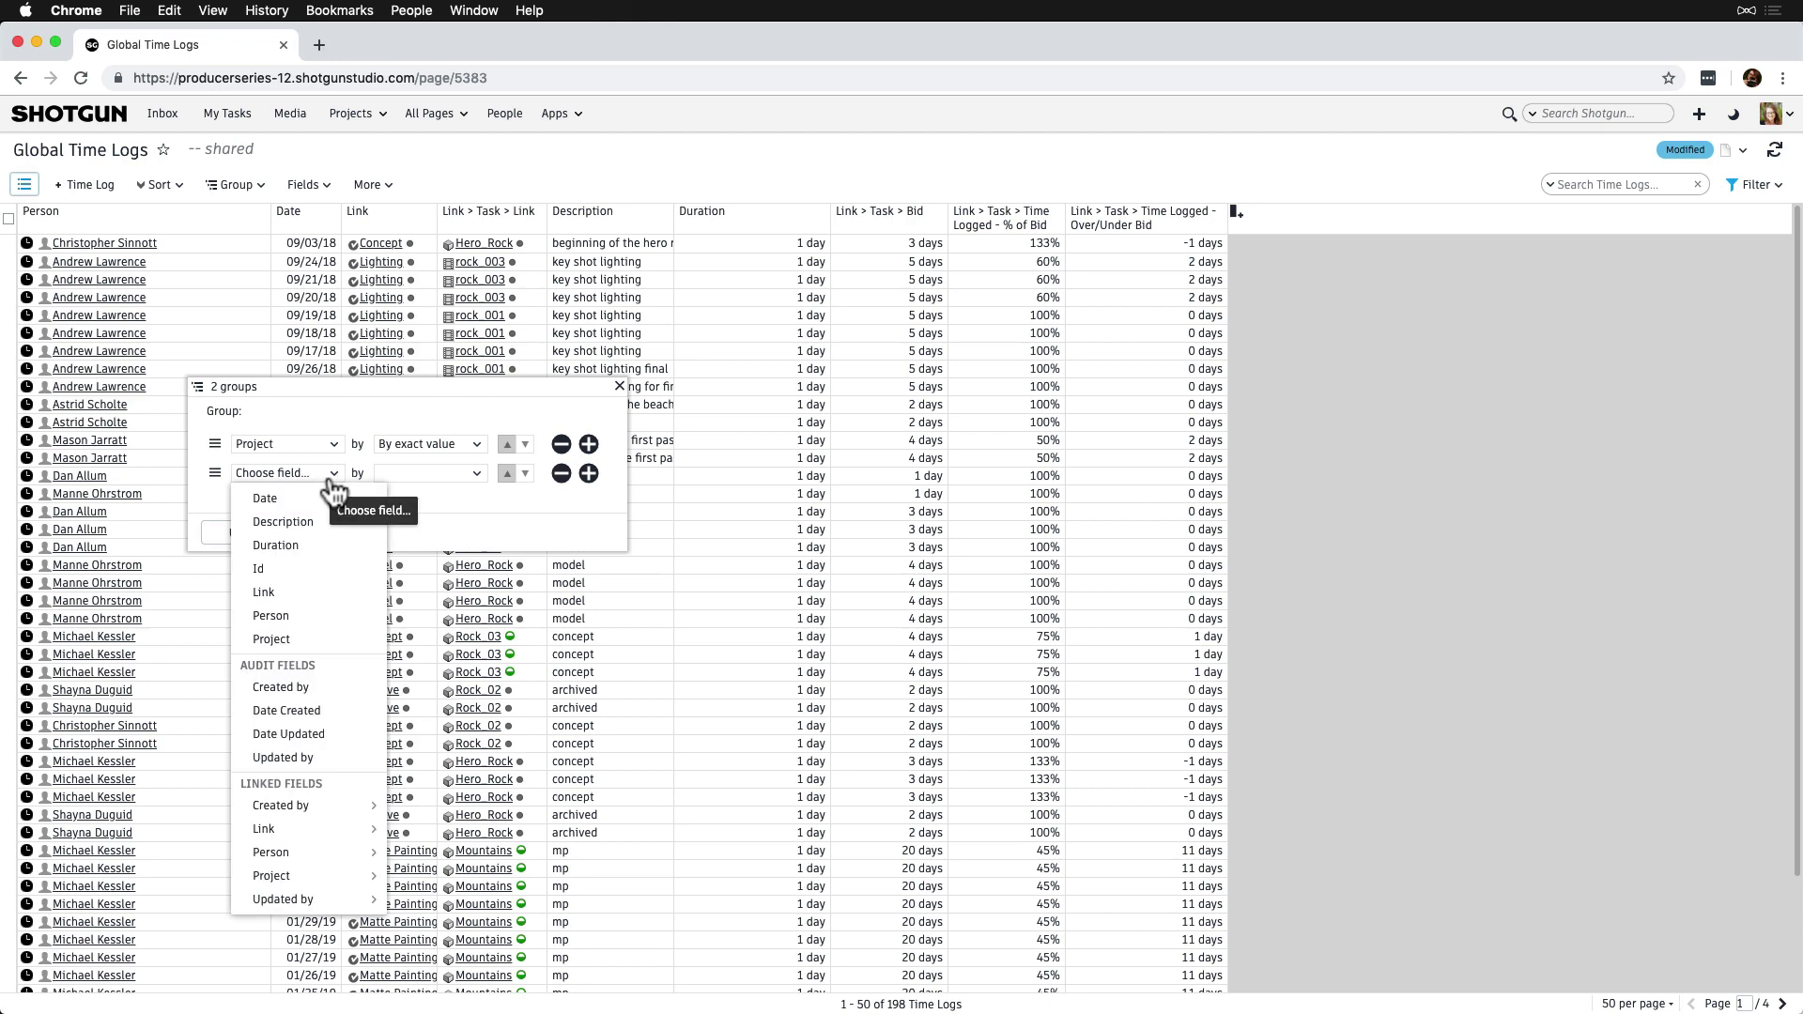
click(314, 617)
click(344, 508)
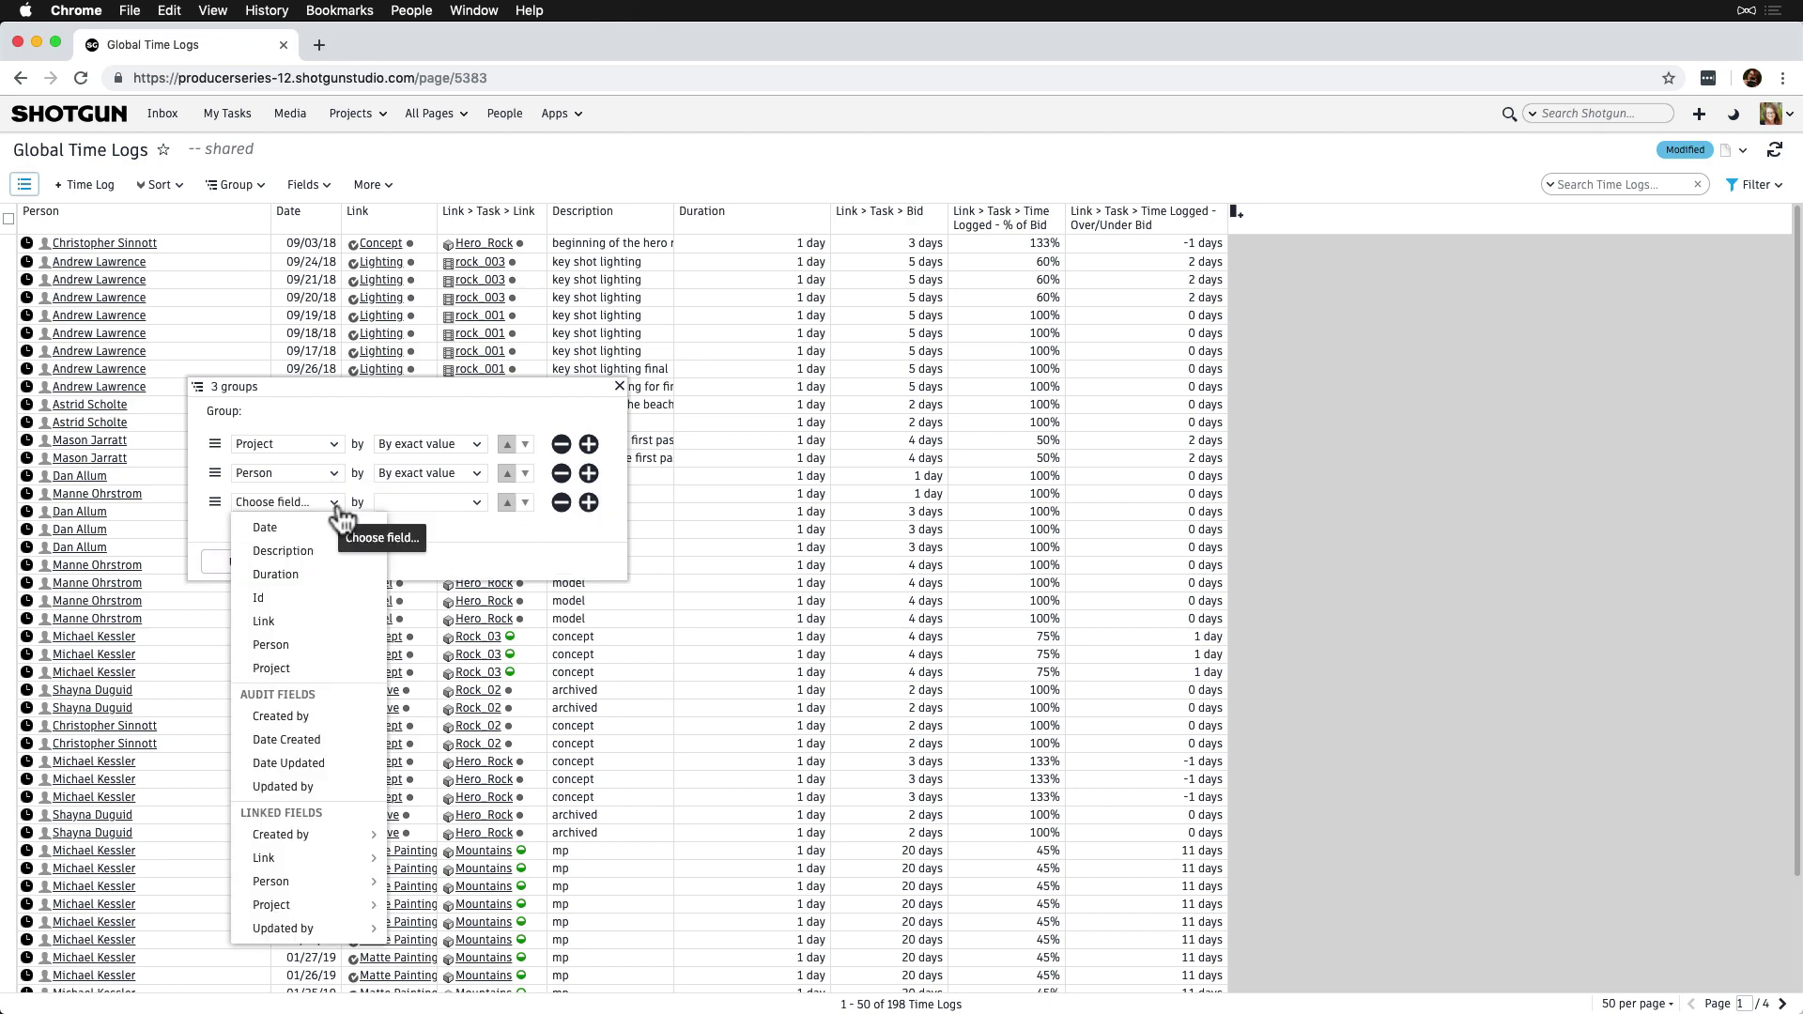
click(294, 747)
click(476, 503)
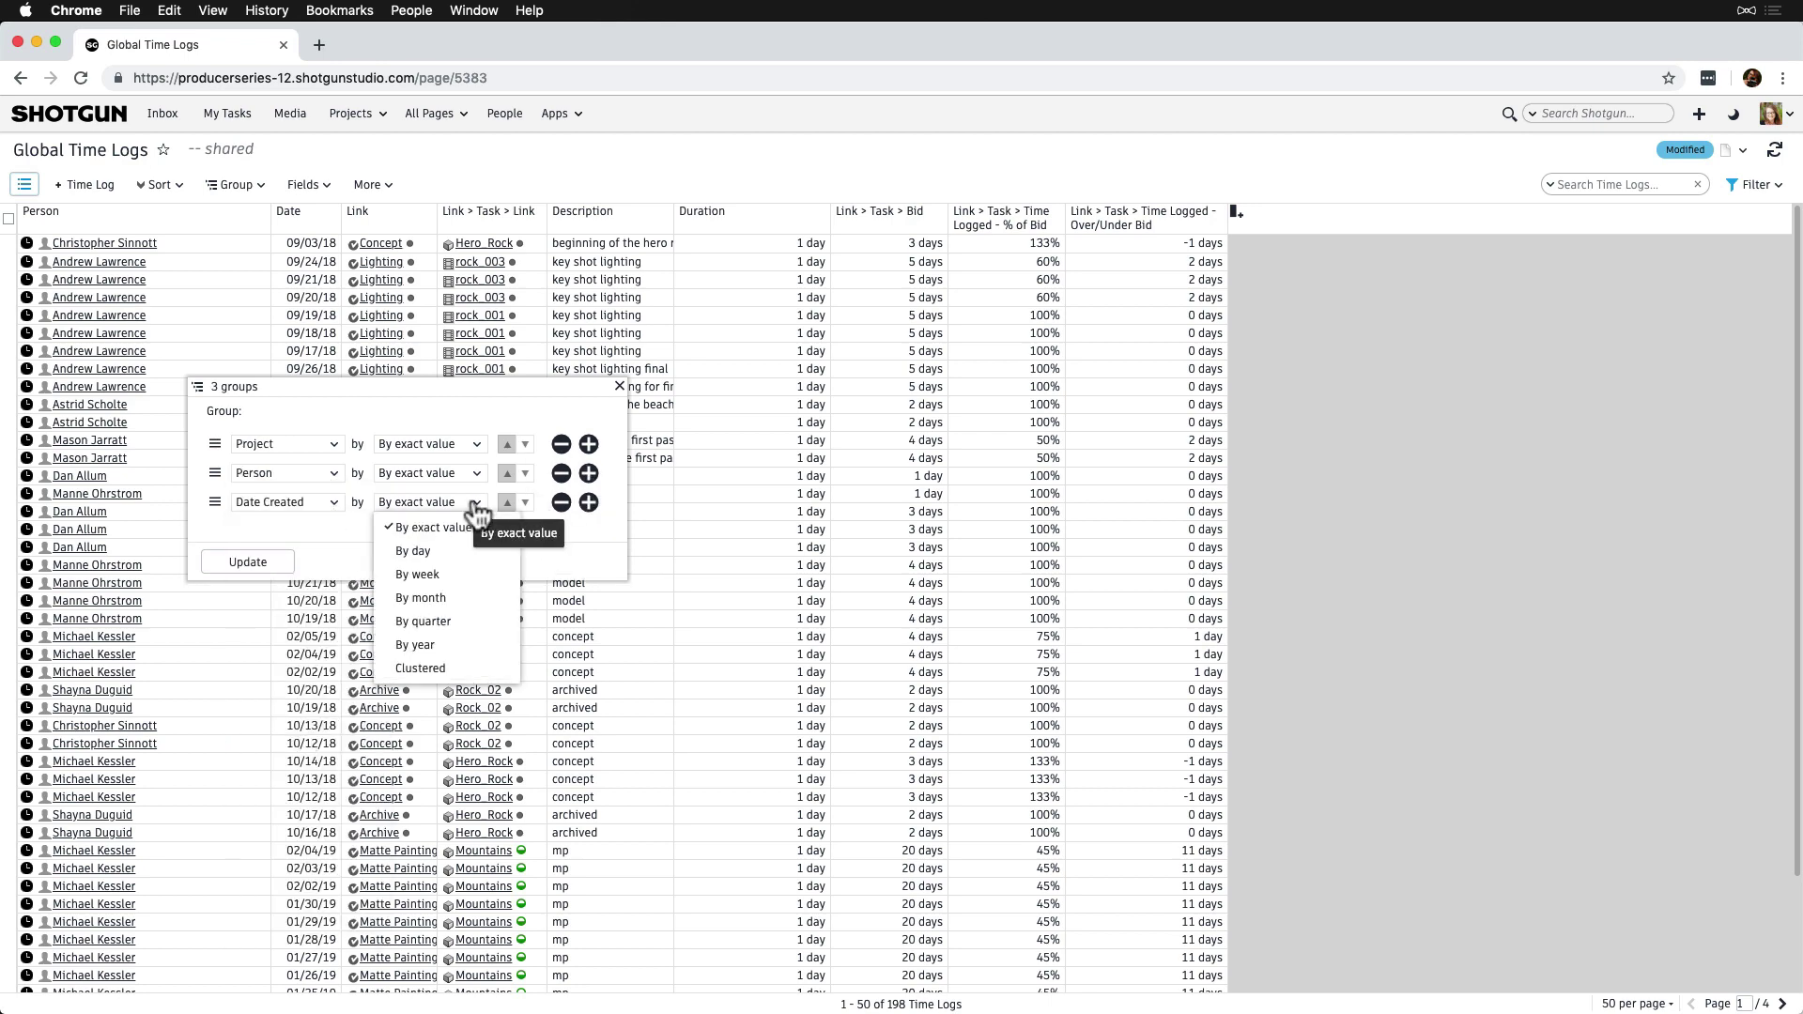
click(463, 579)
click(280, 571)
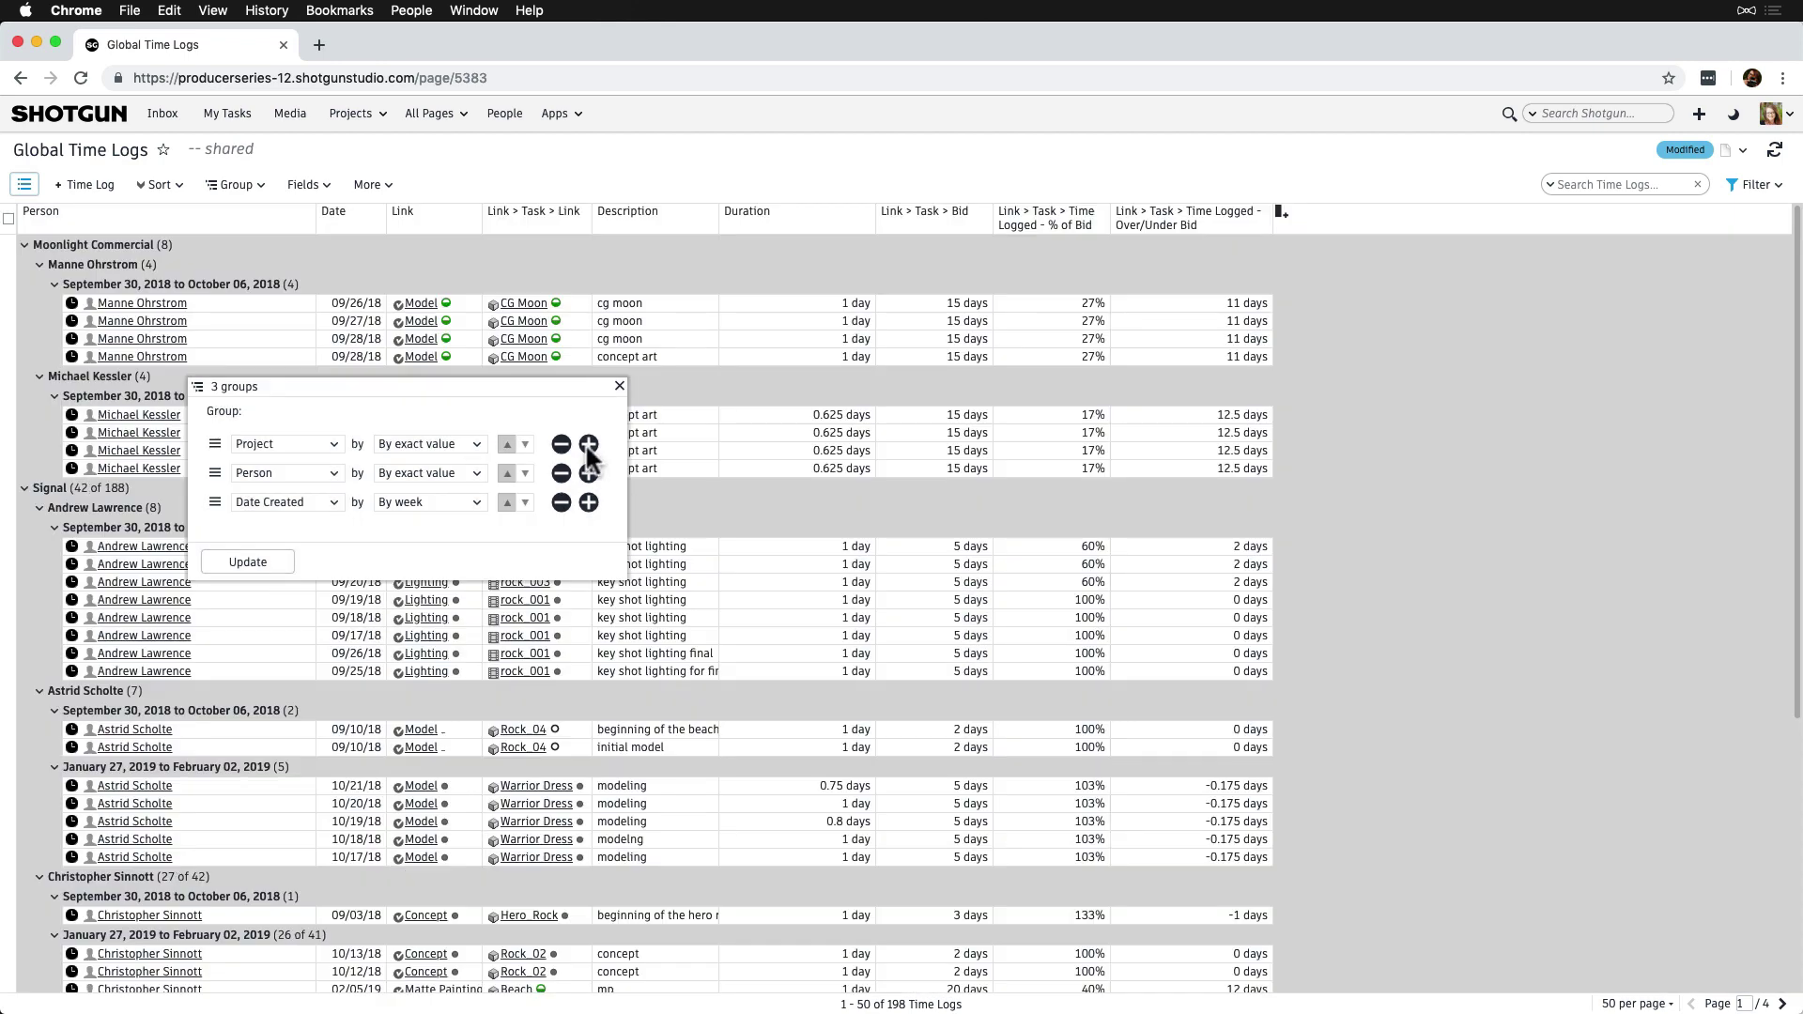
click(620, 386)
Show summed Duration totals for each group.
right_click(823, 229)
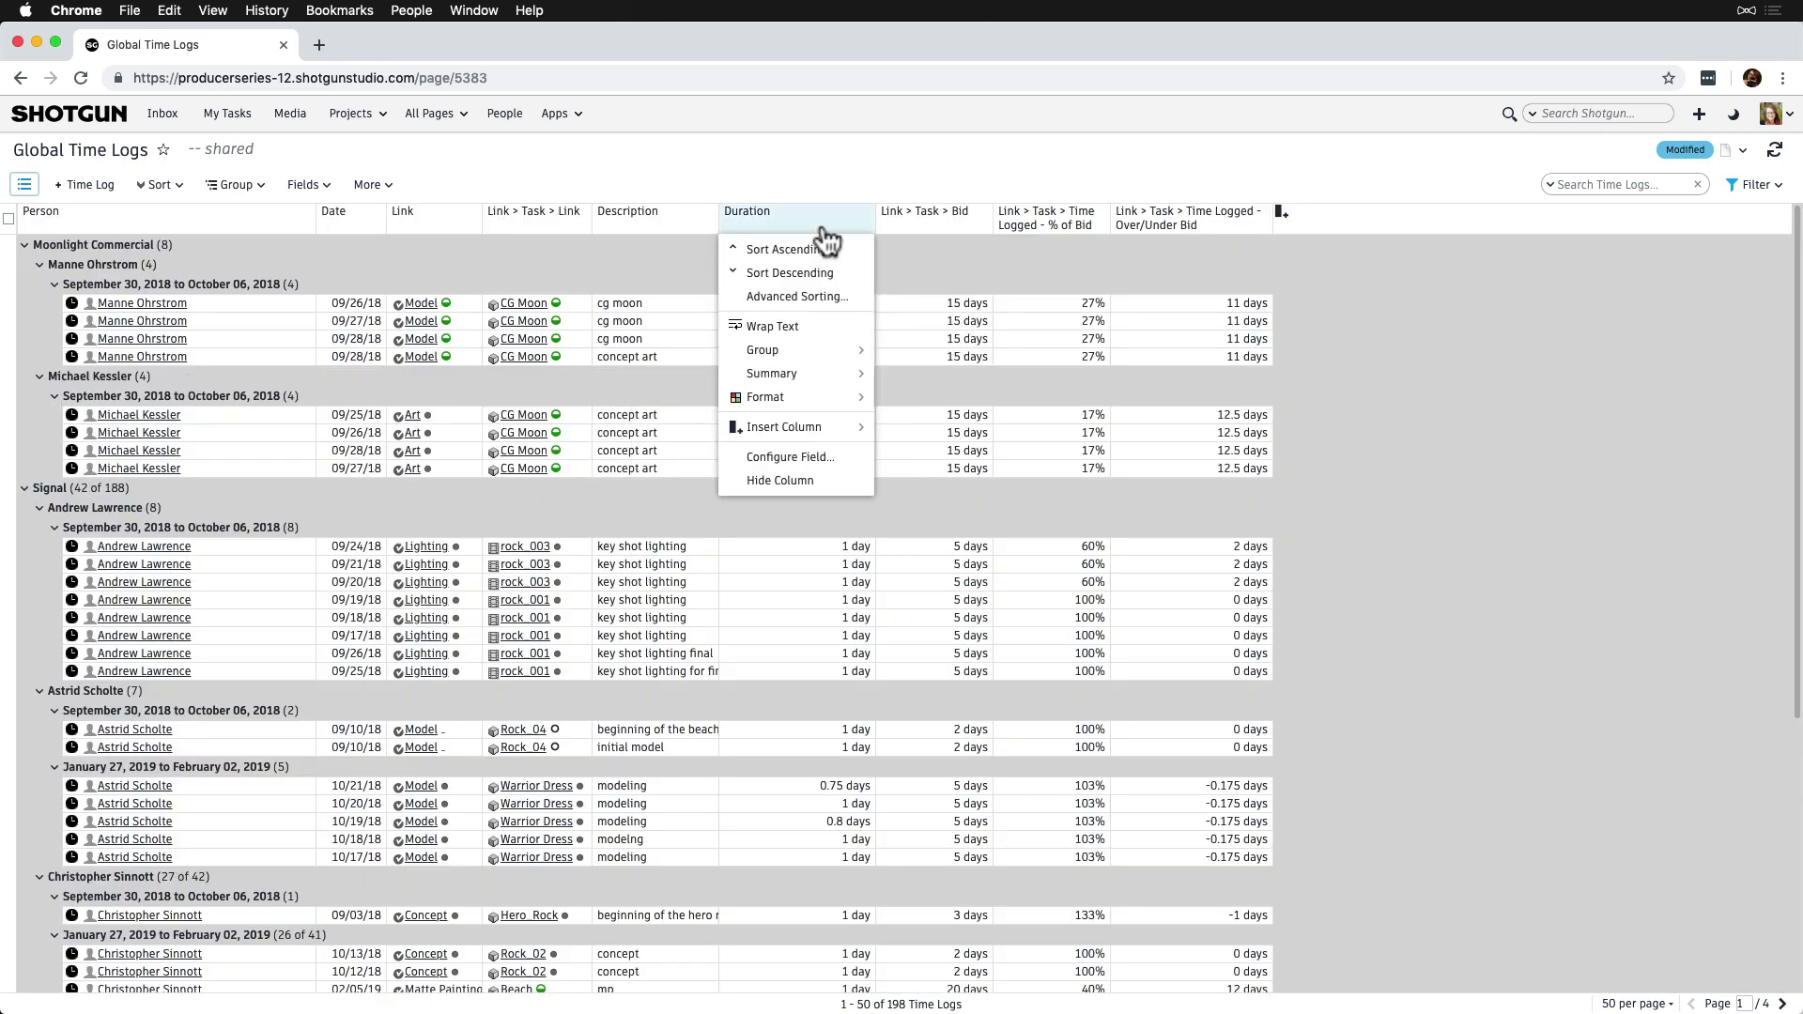
mouse_move(811, 375)
click(1074, 405)
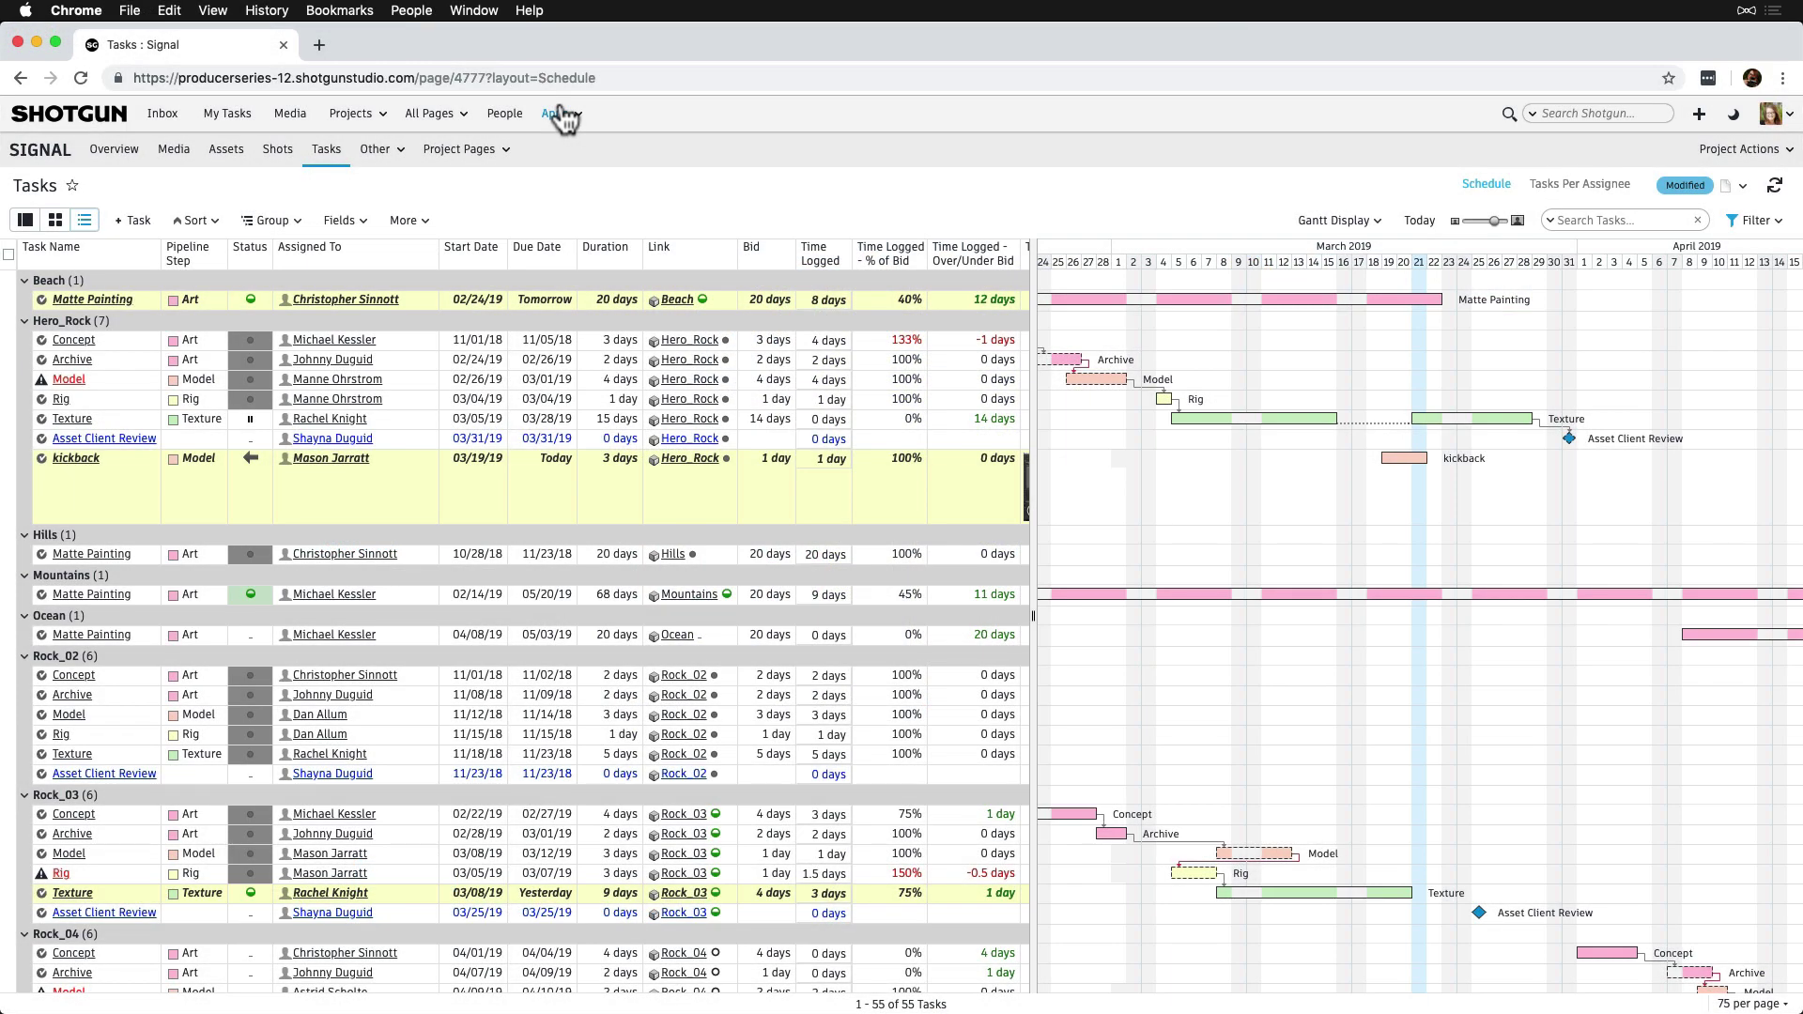
Launch Shotgun Create, check Upcoming and Active tasks, and view rock_011 Comp's task information.
click(561, 113)
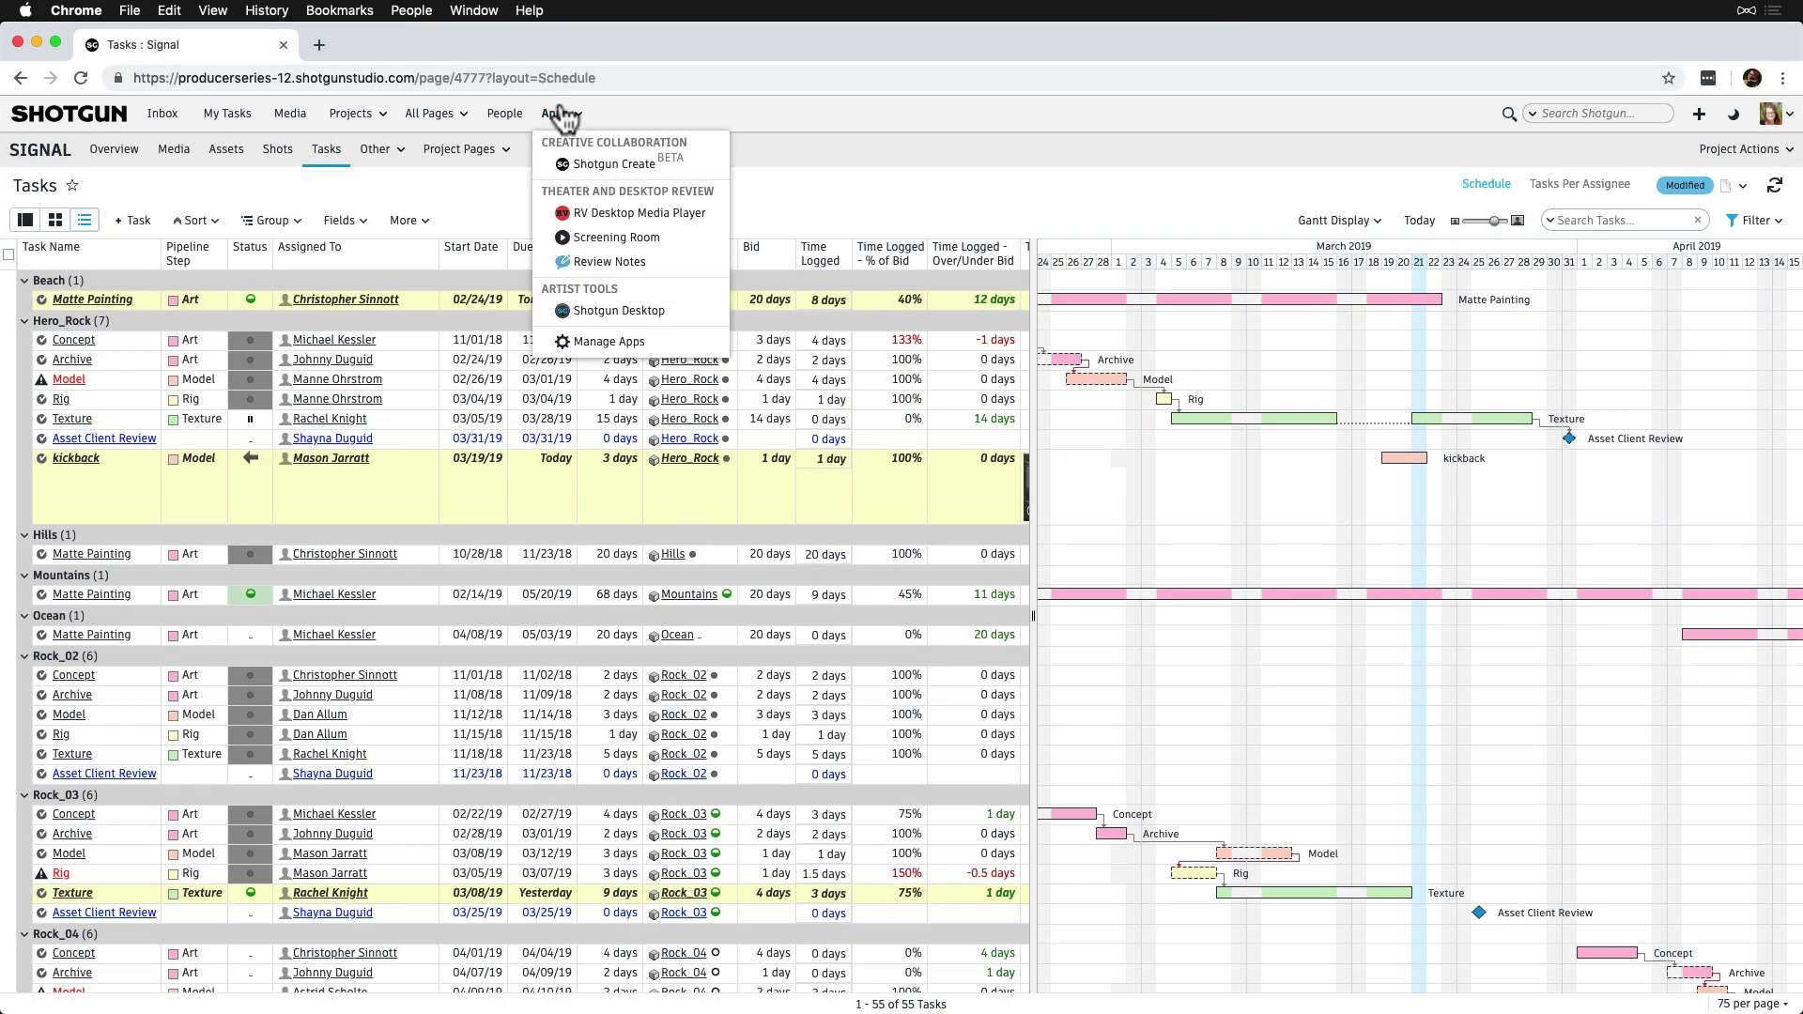
click(633, 167)
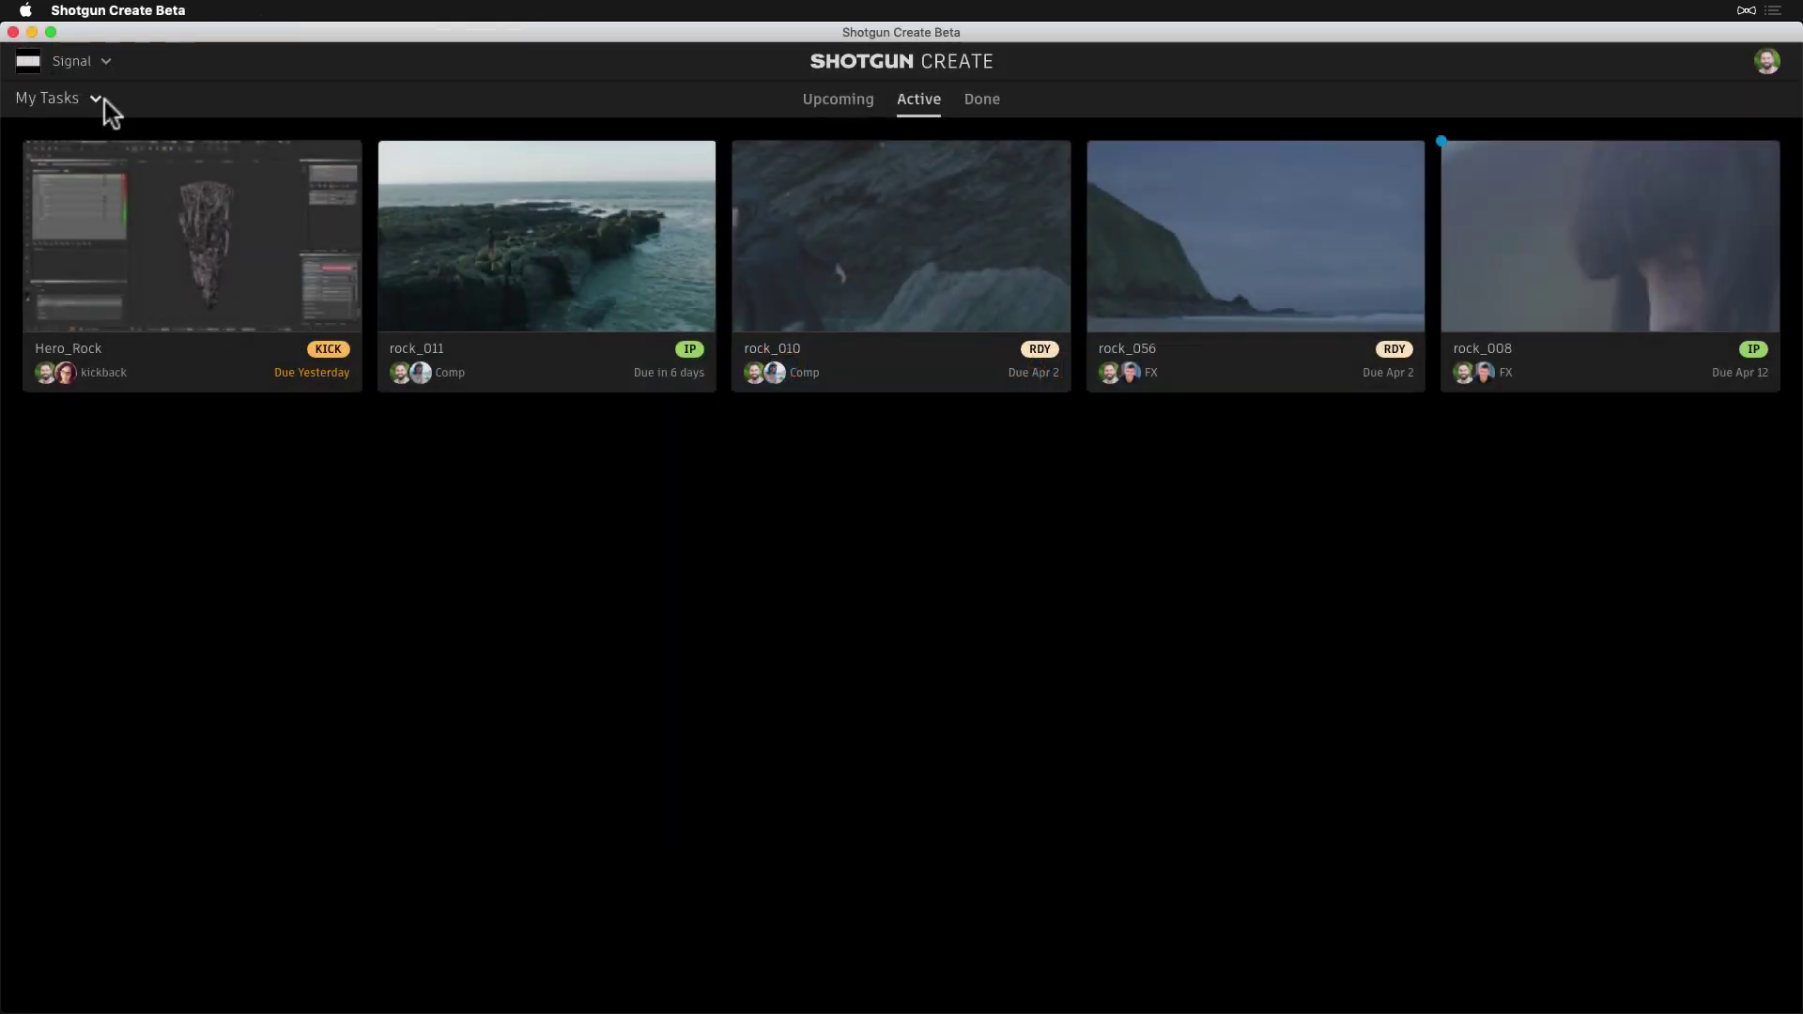
click(101, 100)
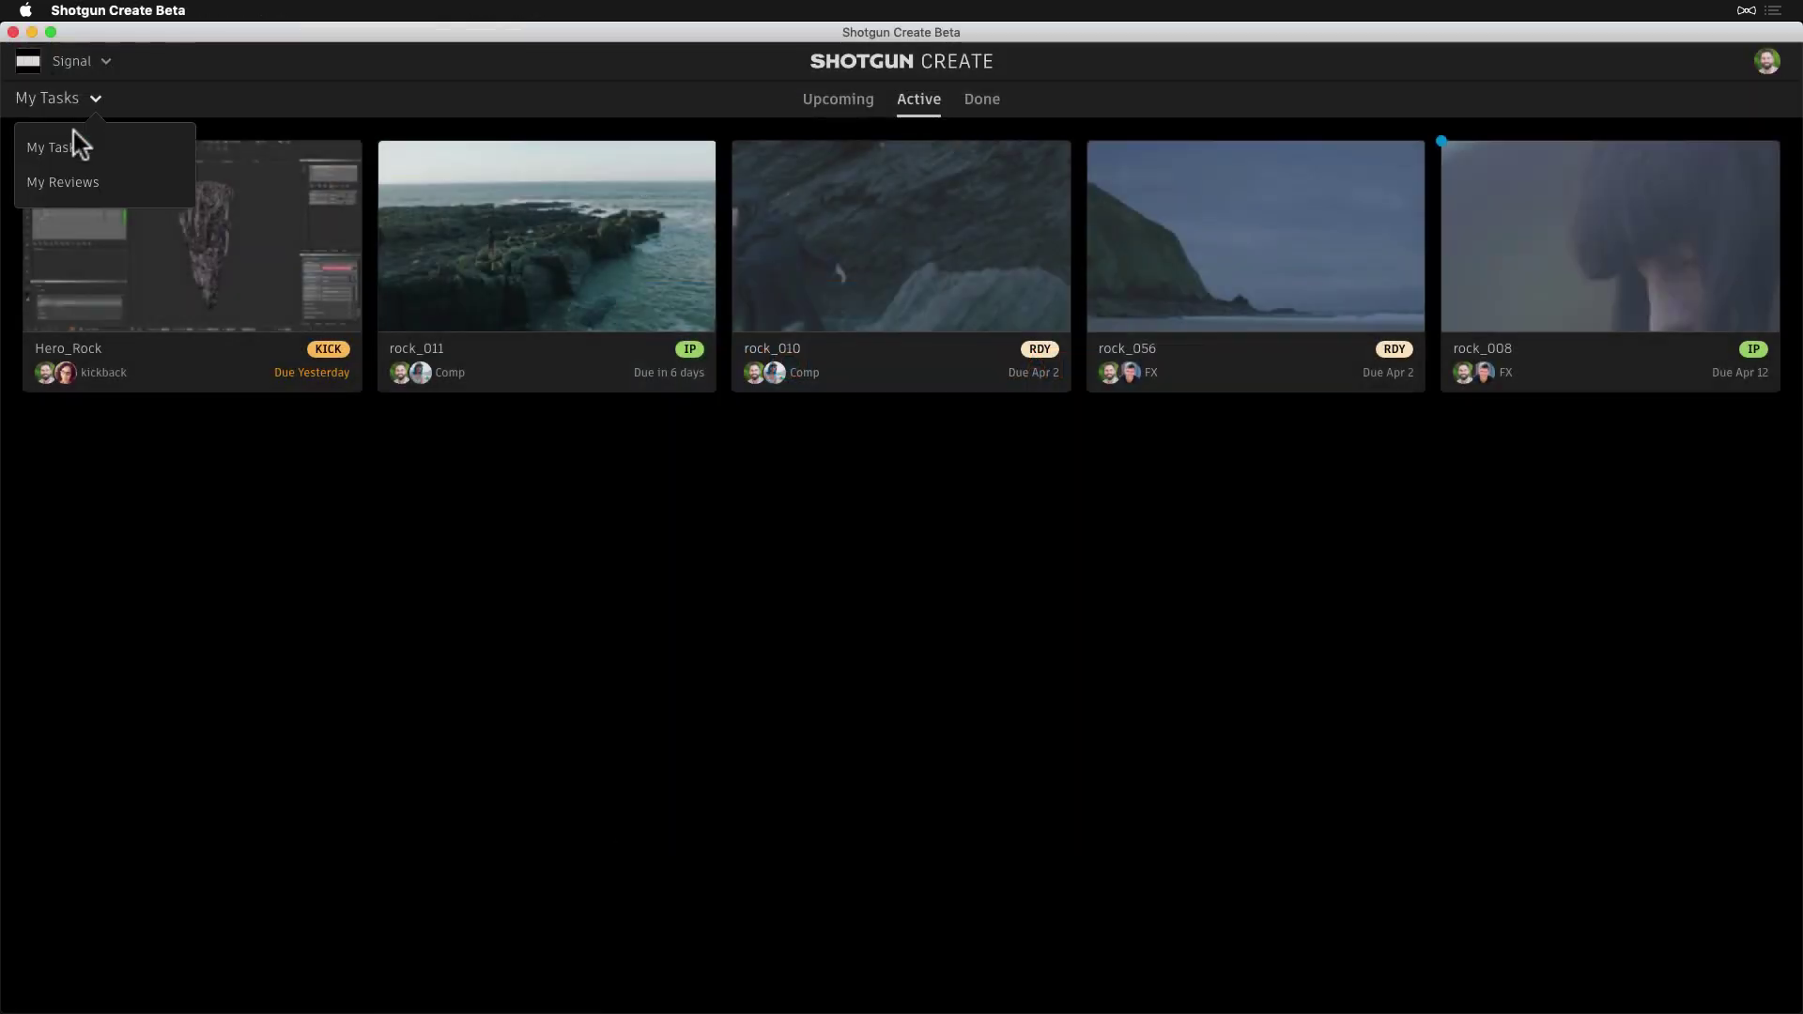
click(273, 105)
click(819, 110)
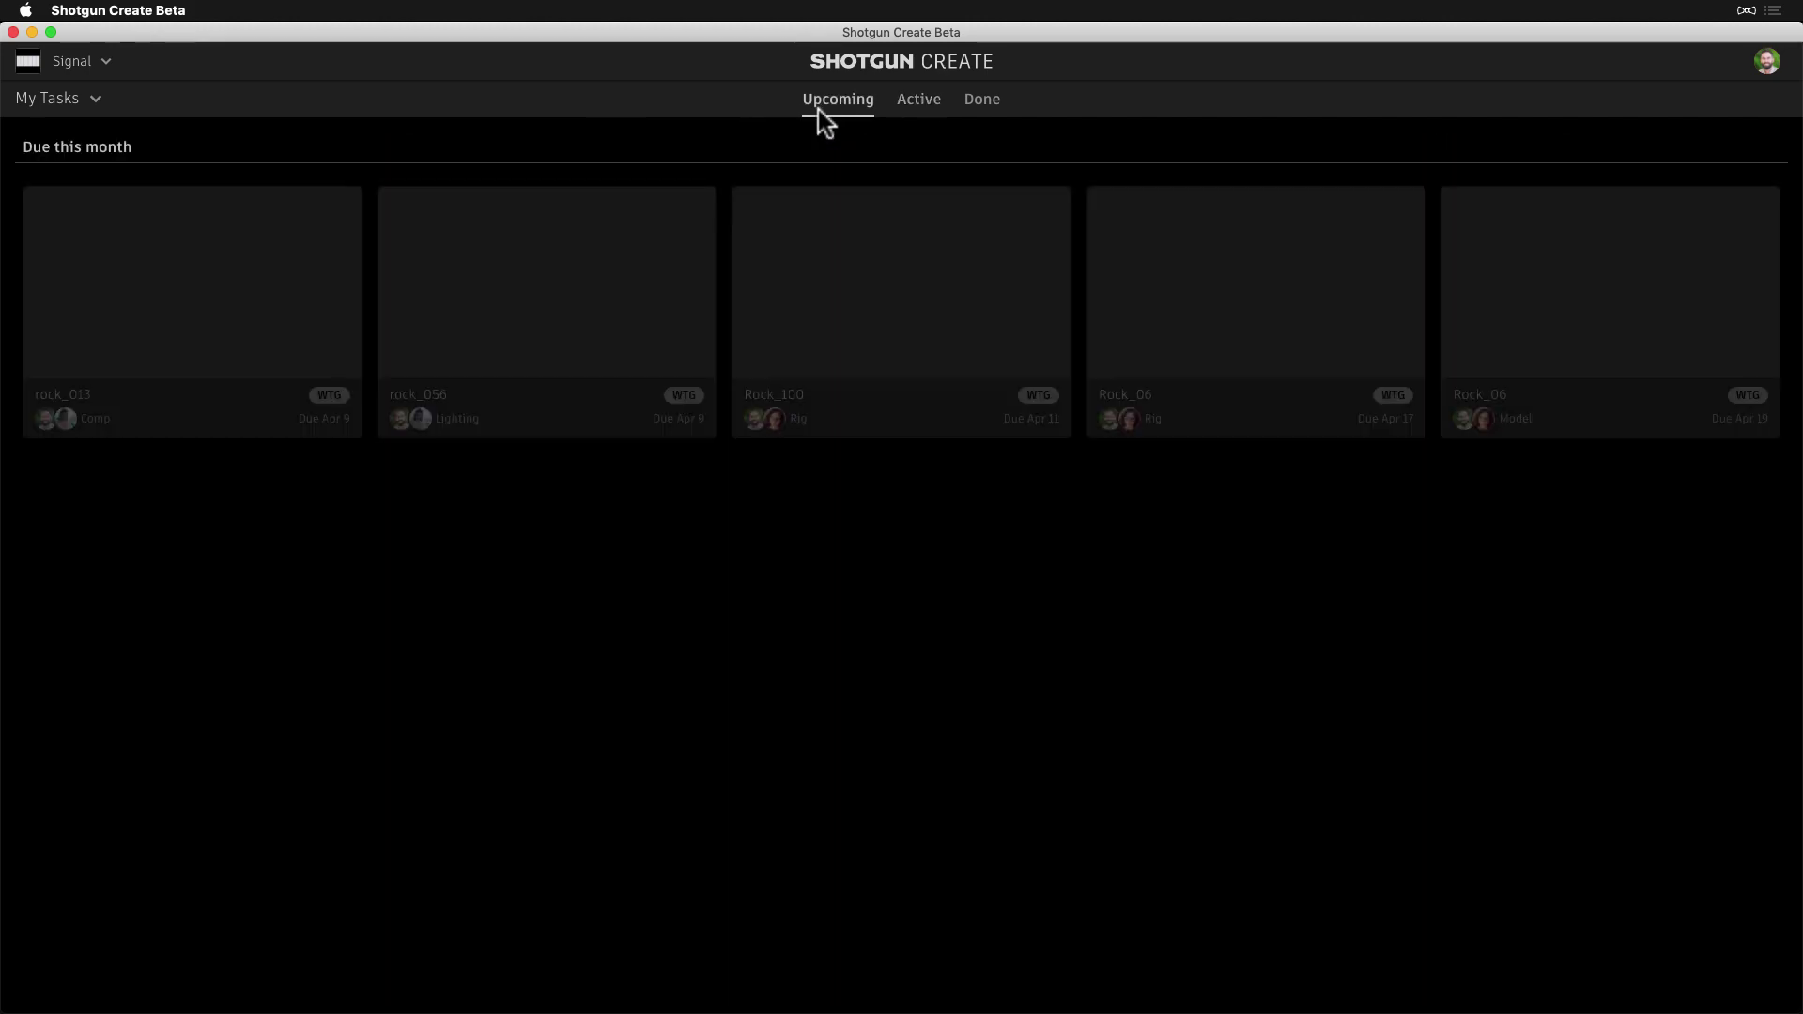
click(911, 99)
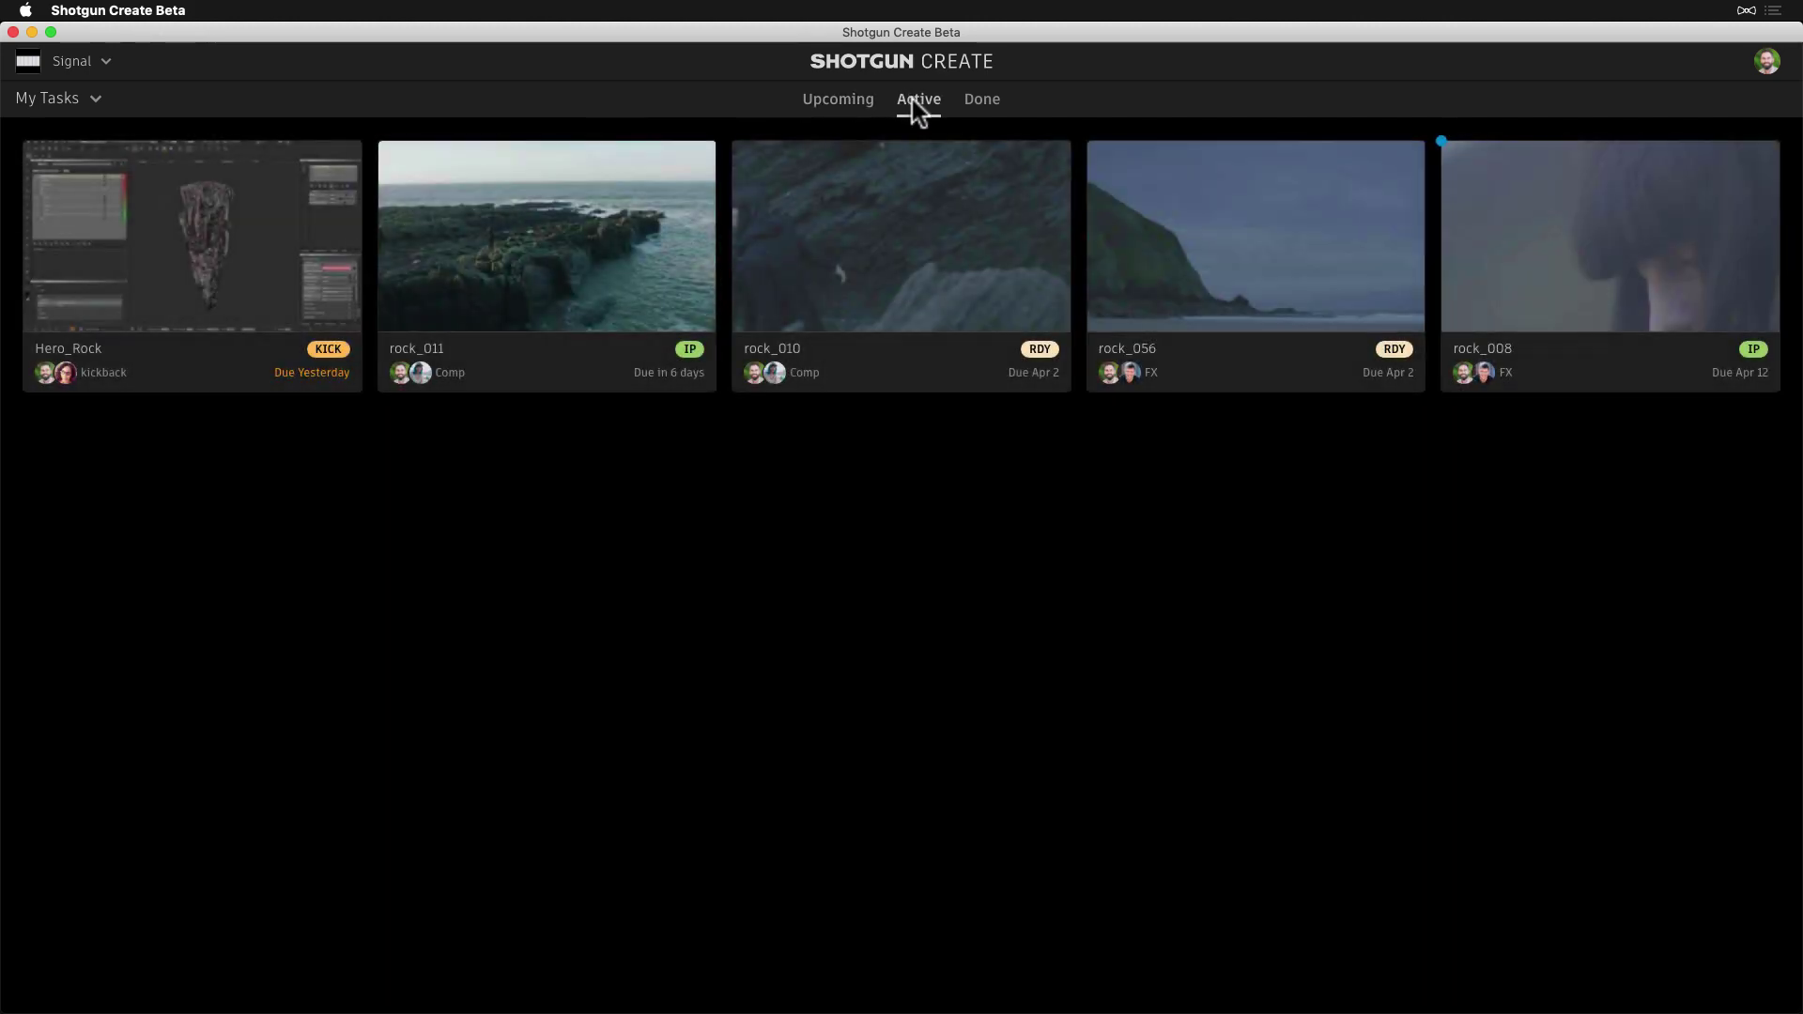
click(583, 290)
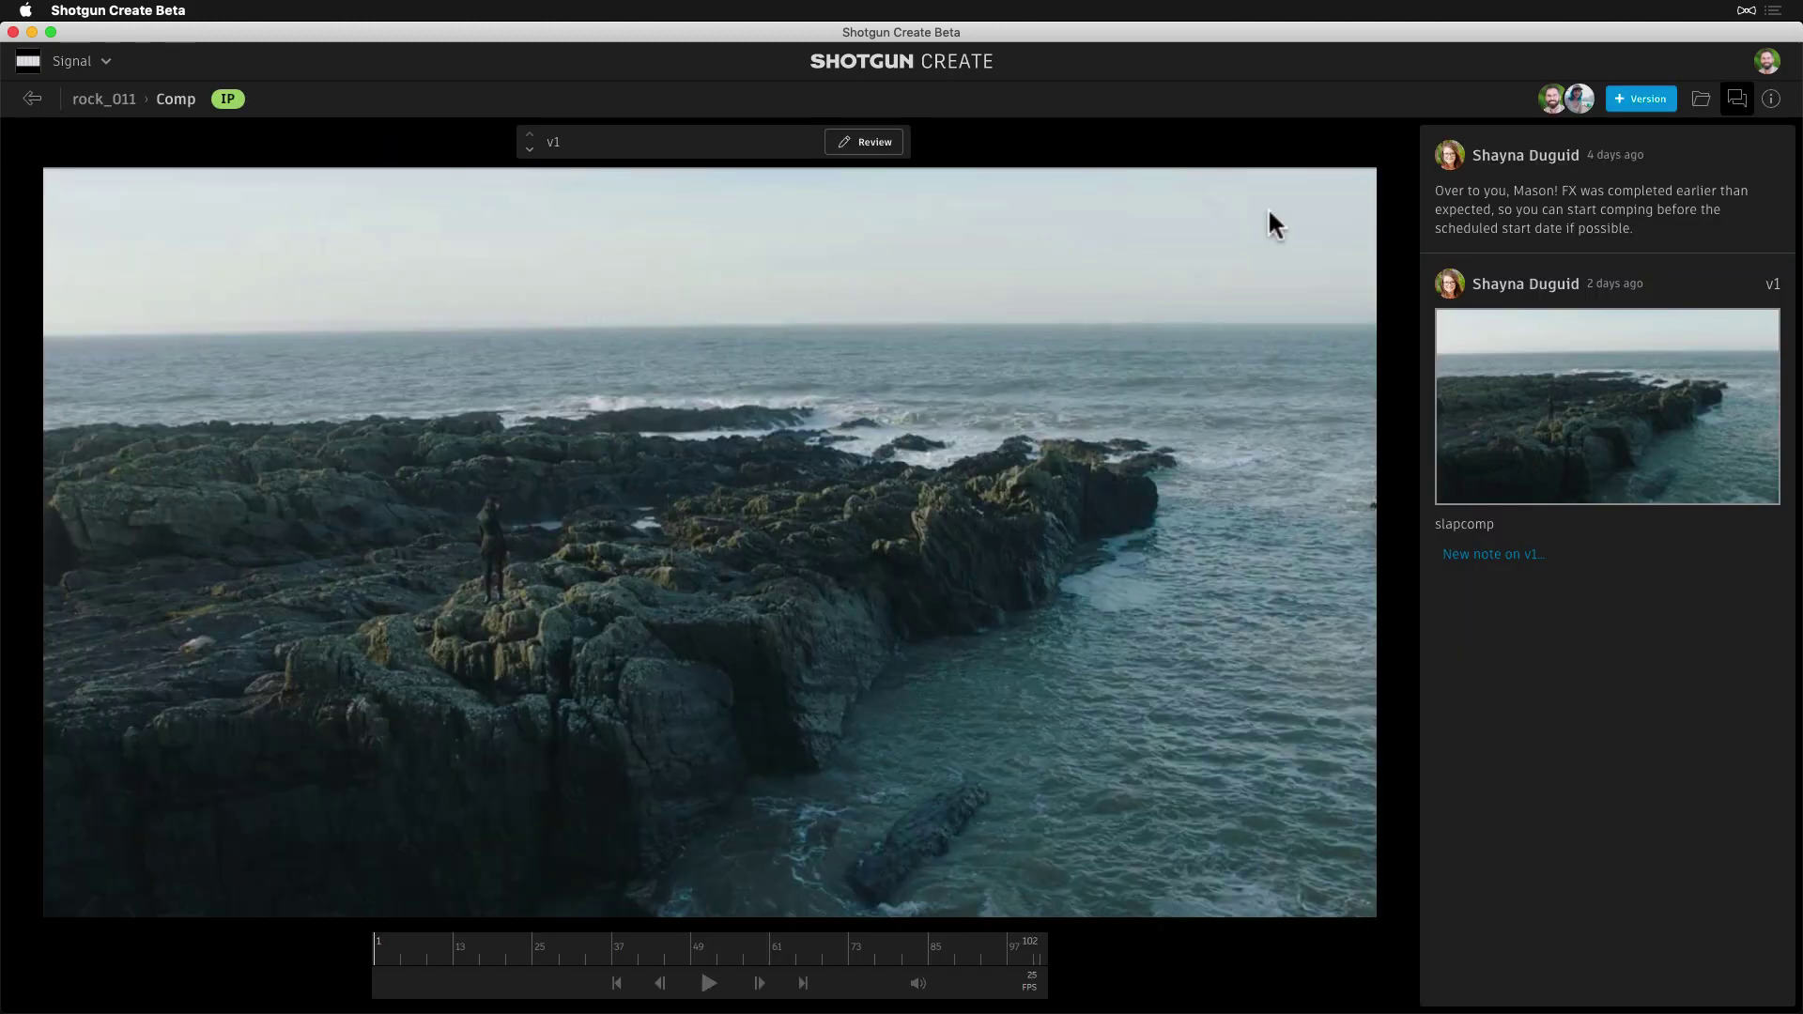
click(1770, 99)
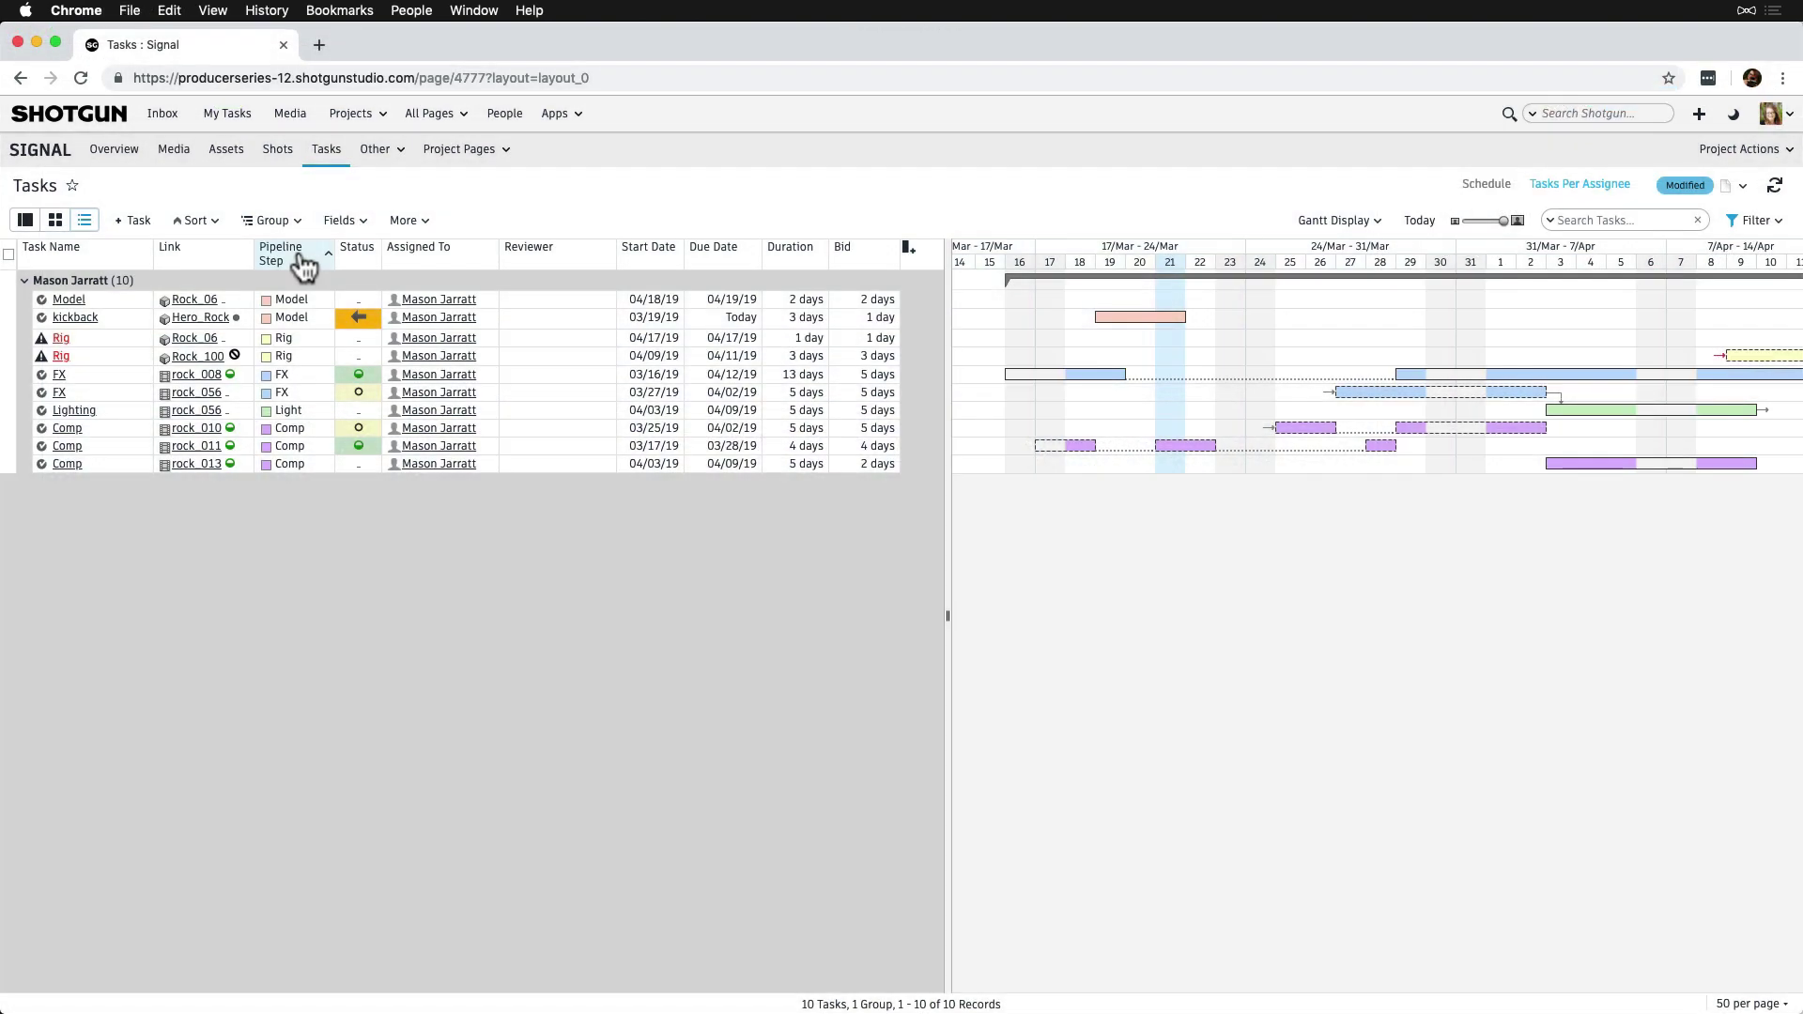
Assign one reviewer to the Model, kickback and Rig tasks.
mouse_move(534, 299)
mouse_down()
mouse_move(529, 356)
mouse_move(576, 394)
mouse_move(577, 458)
mouse_up()
click(603, 356)
text(tanna)
click(747, 444)
click(641, 456)
Assign a second reviewer to both FX tasks.
click(604, 393)
text(neil)
click(751, 480)
Assign a third reviewer to the Lighting and Comp tasks.
click(641, 492)
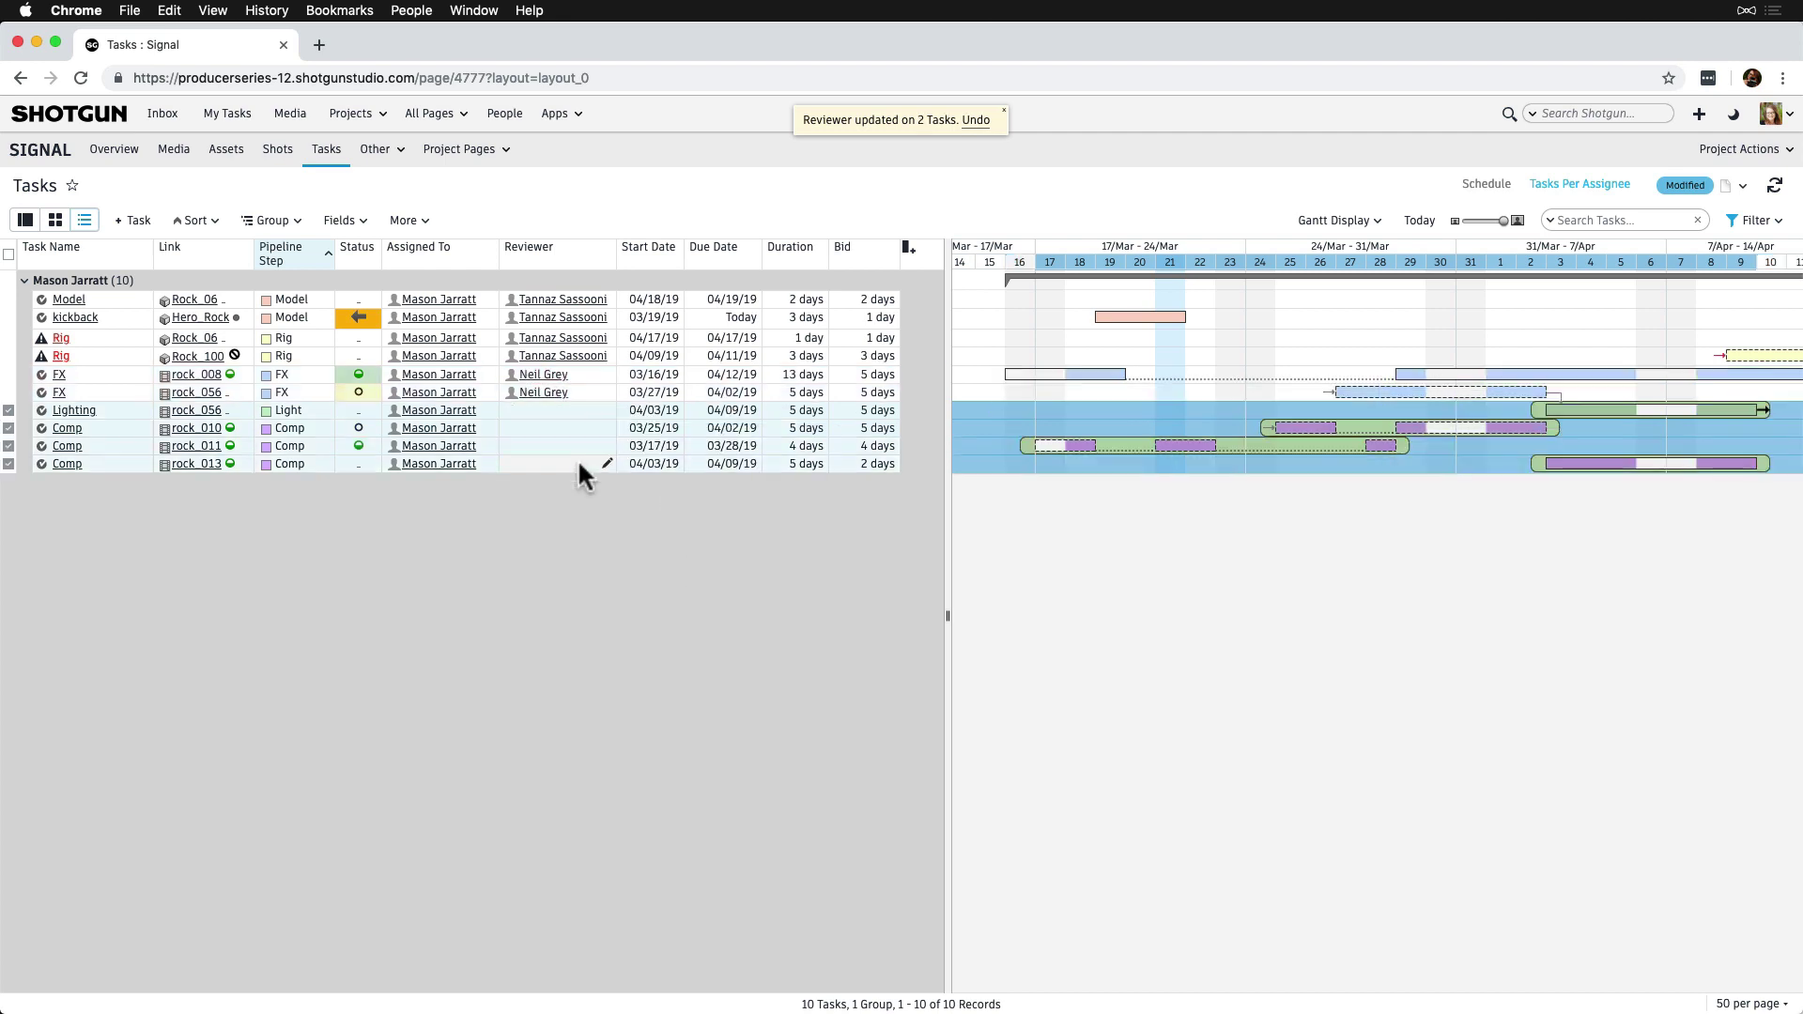
right_click(577, 459)
click(619, 476)
text(ale)
click(746, 554)
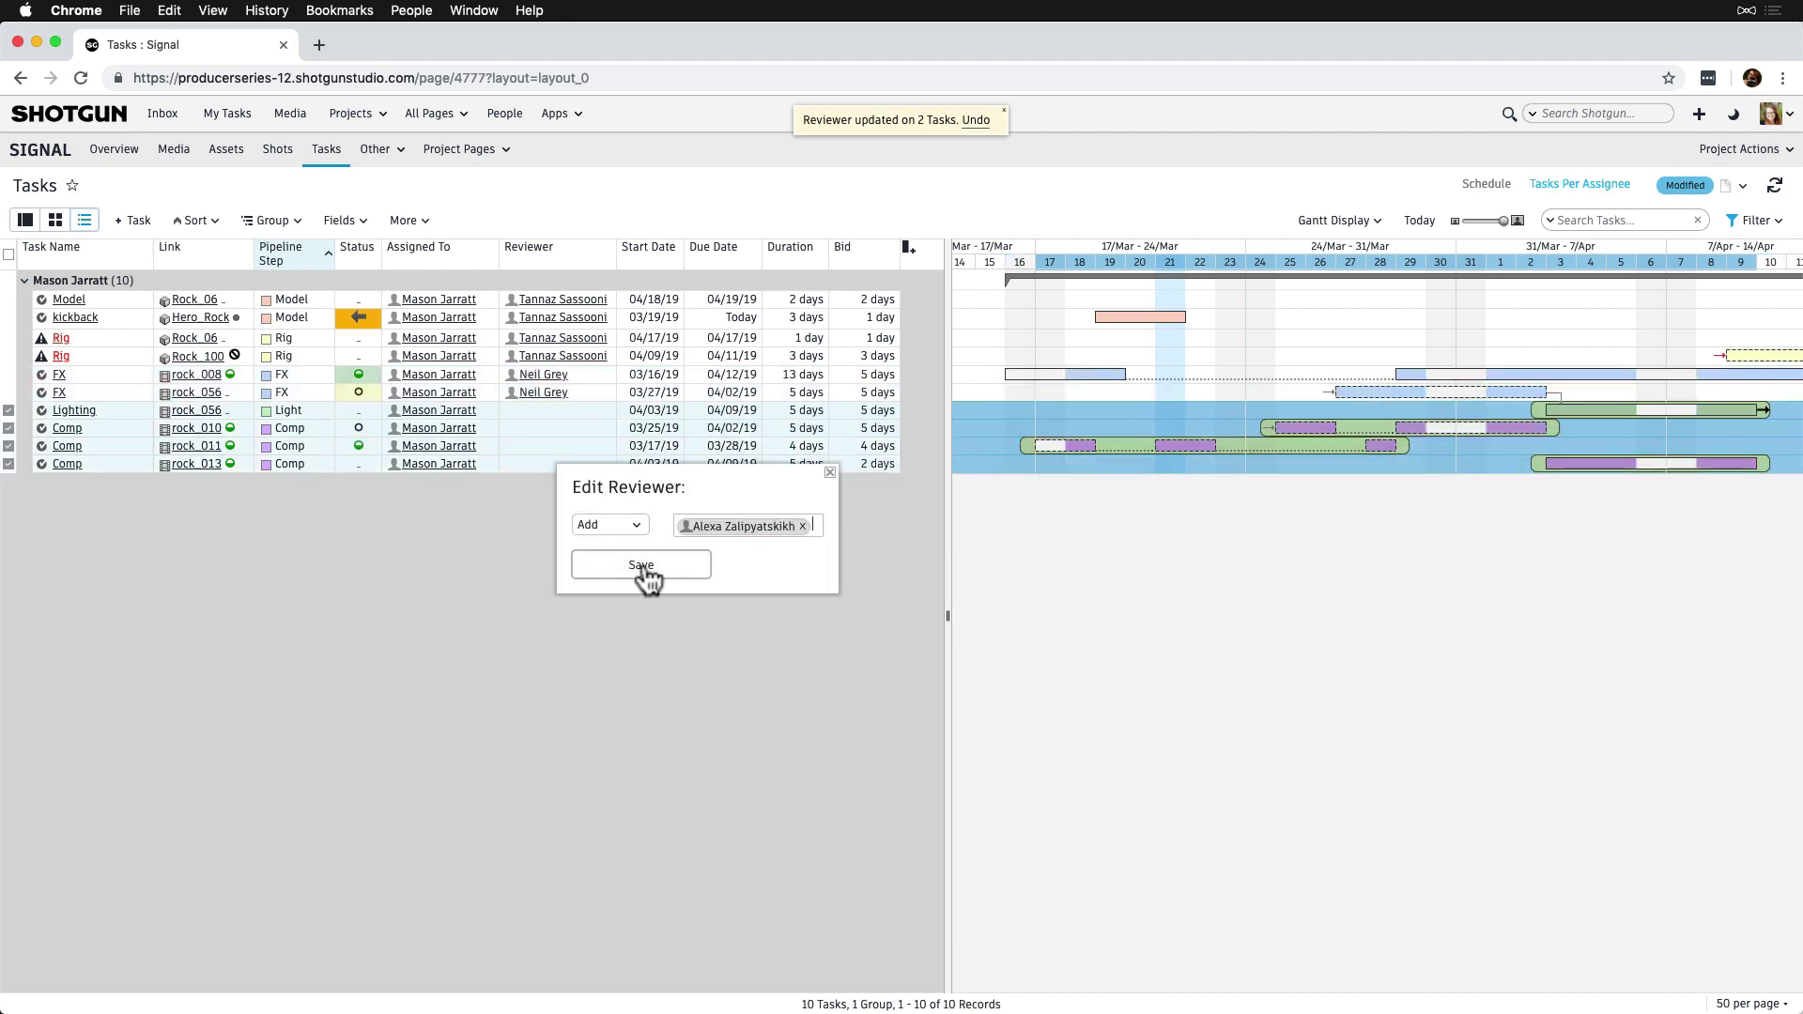